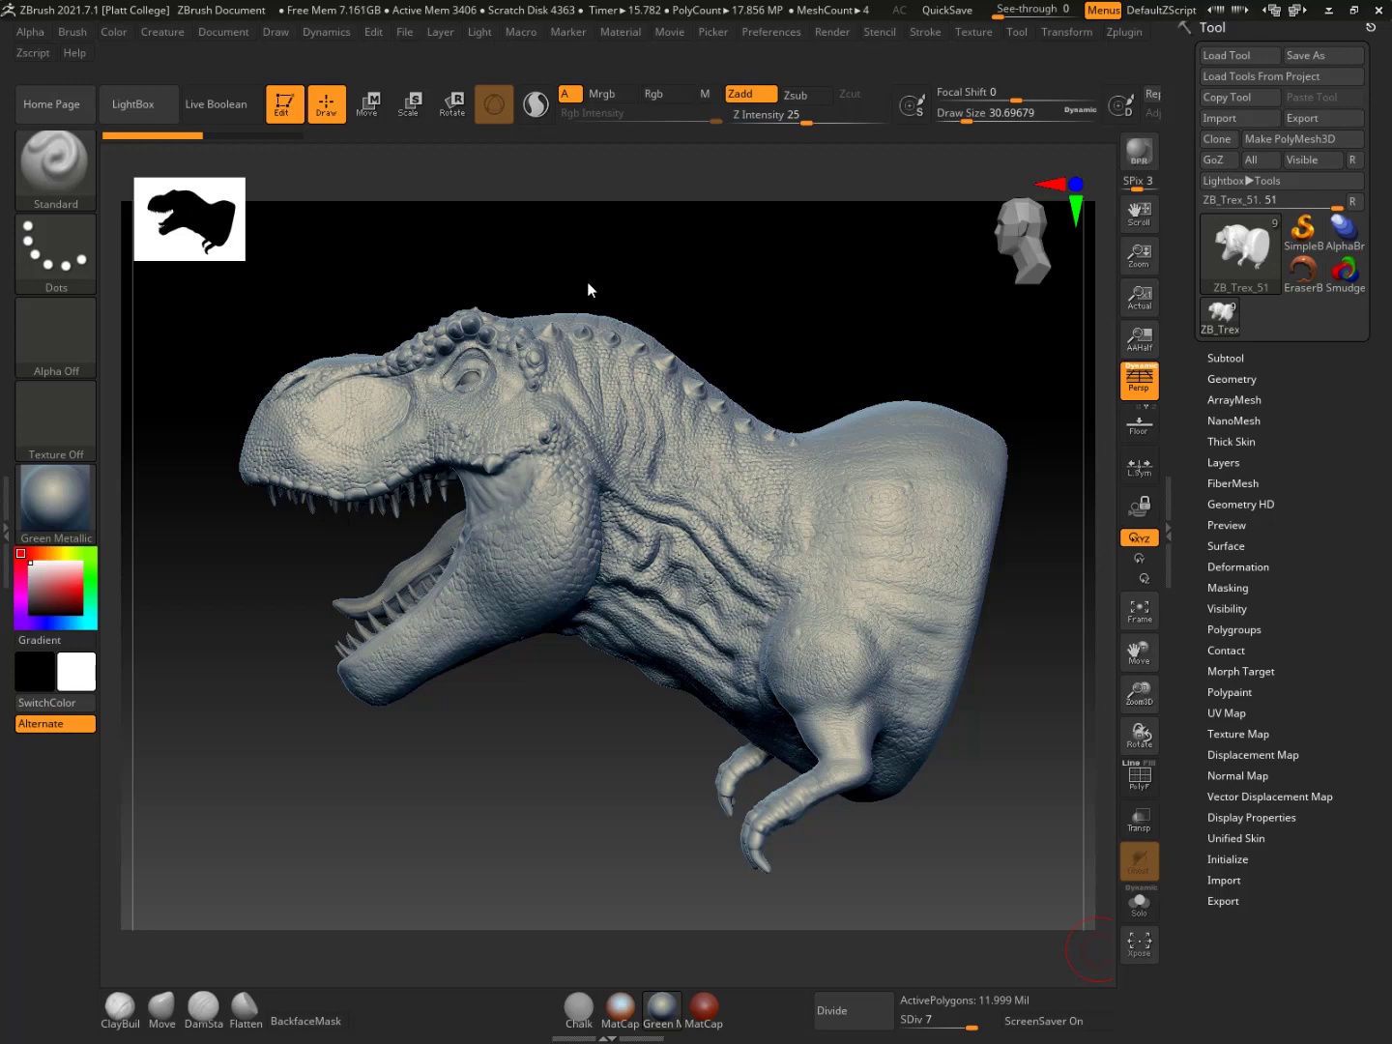
Select the ChiselCreature brush with its Teeth1 shape for sculpting on the T-rex
mouse_move(711, 308)
left_mouse_down()
mouse_move(711, 295)
mouse_move(798, 304)
mouse_move(754, 319)
left_mouse_up()
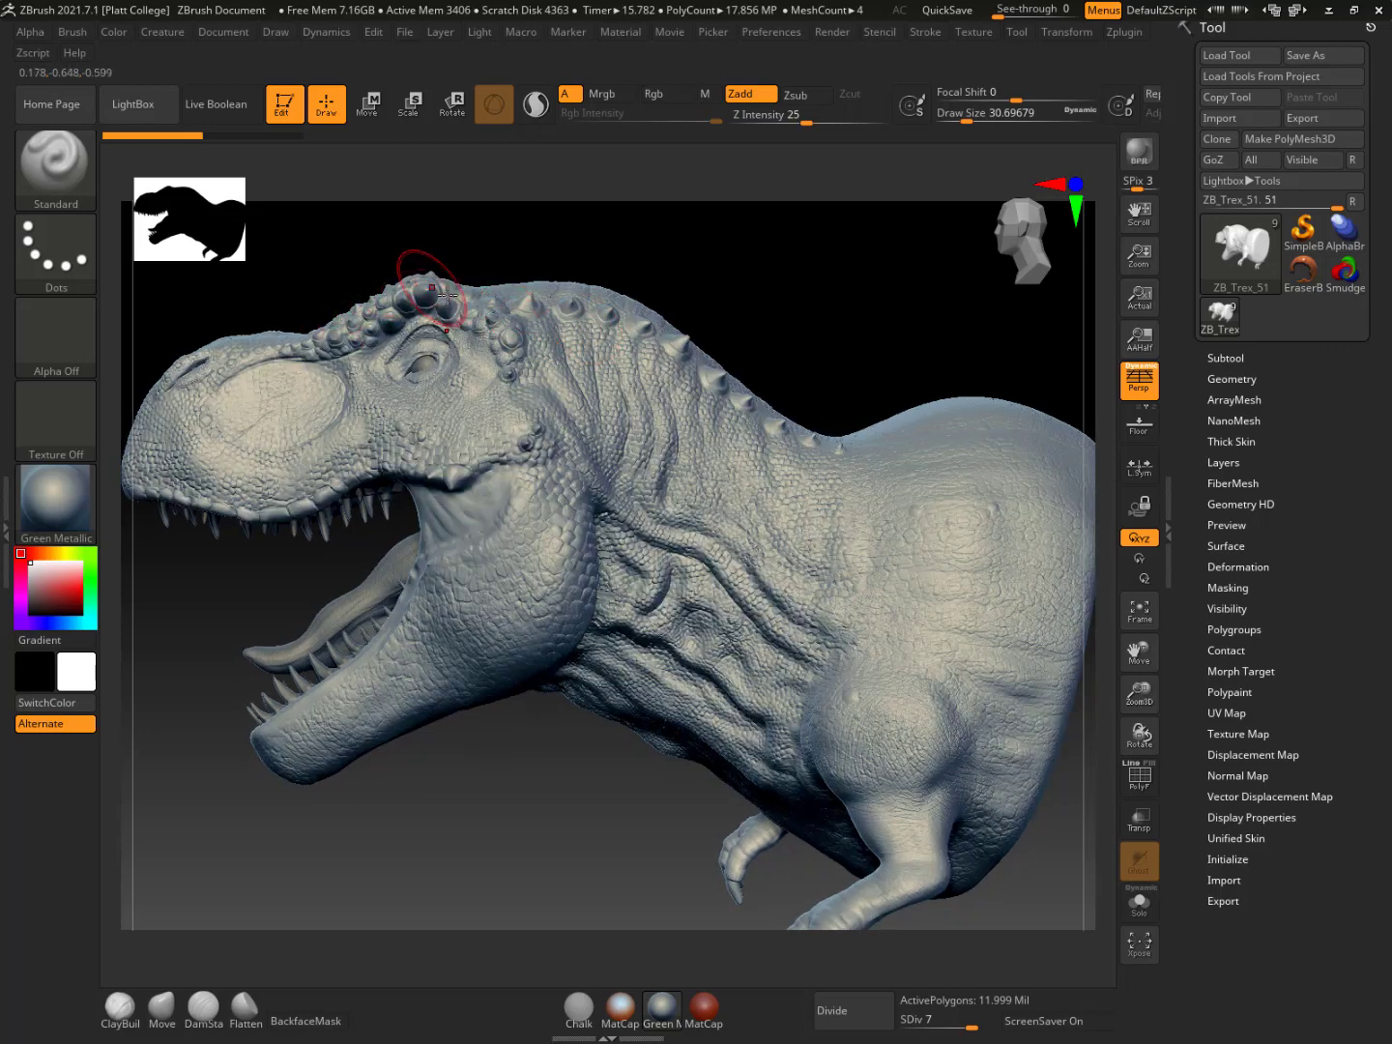
mouse_move(736, 301)
left_mouse_down()
mouse_move(761, 267)
mouse_move(773, 278)
left_mouse_up()
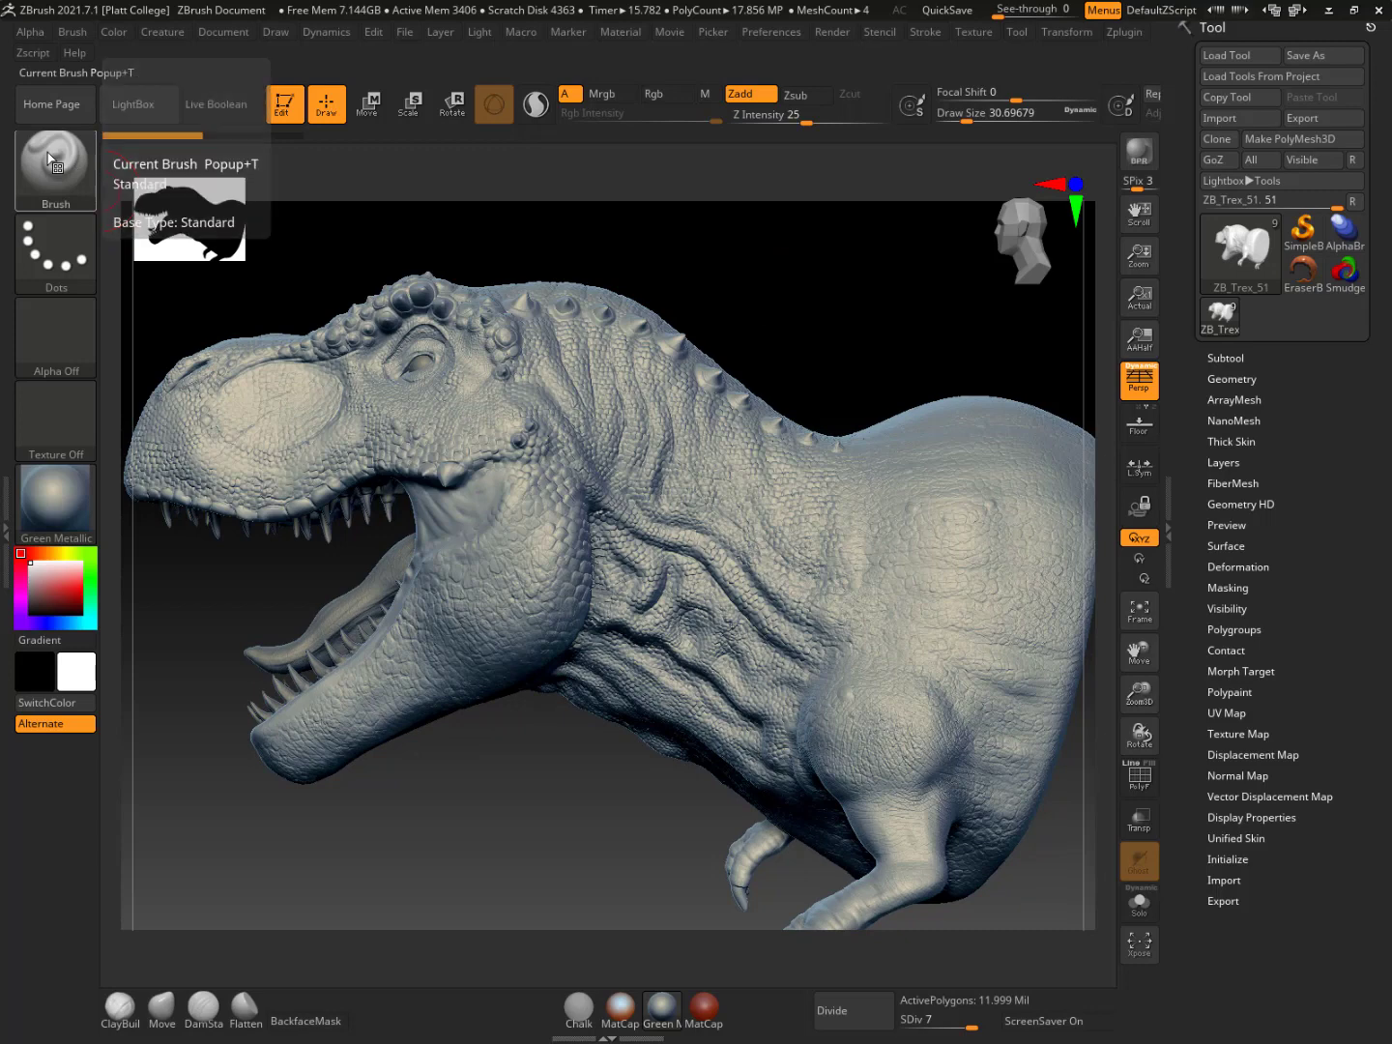
left_click(51, 160)
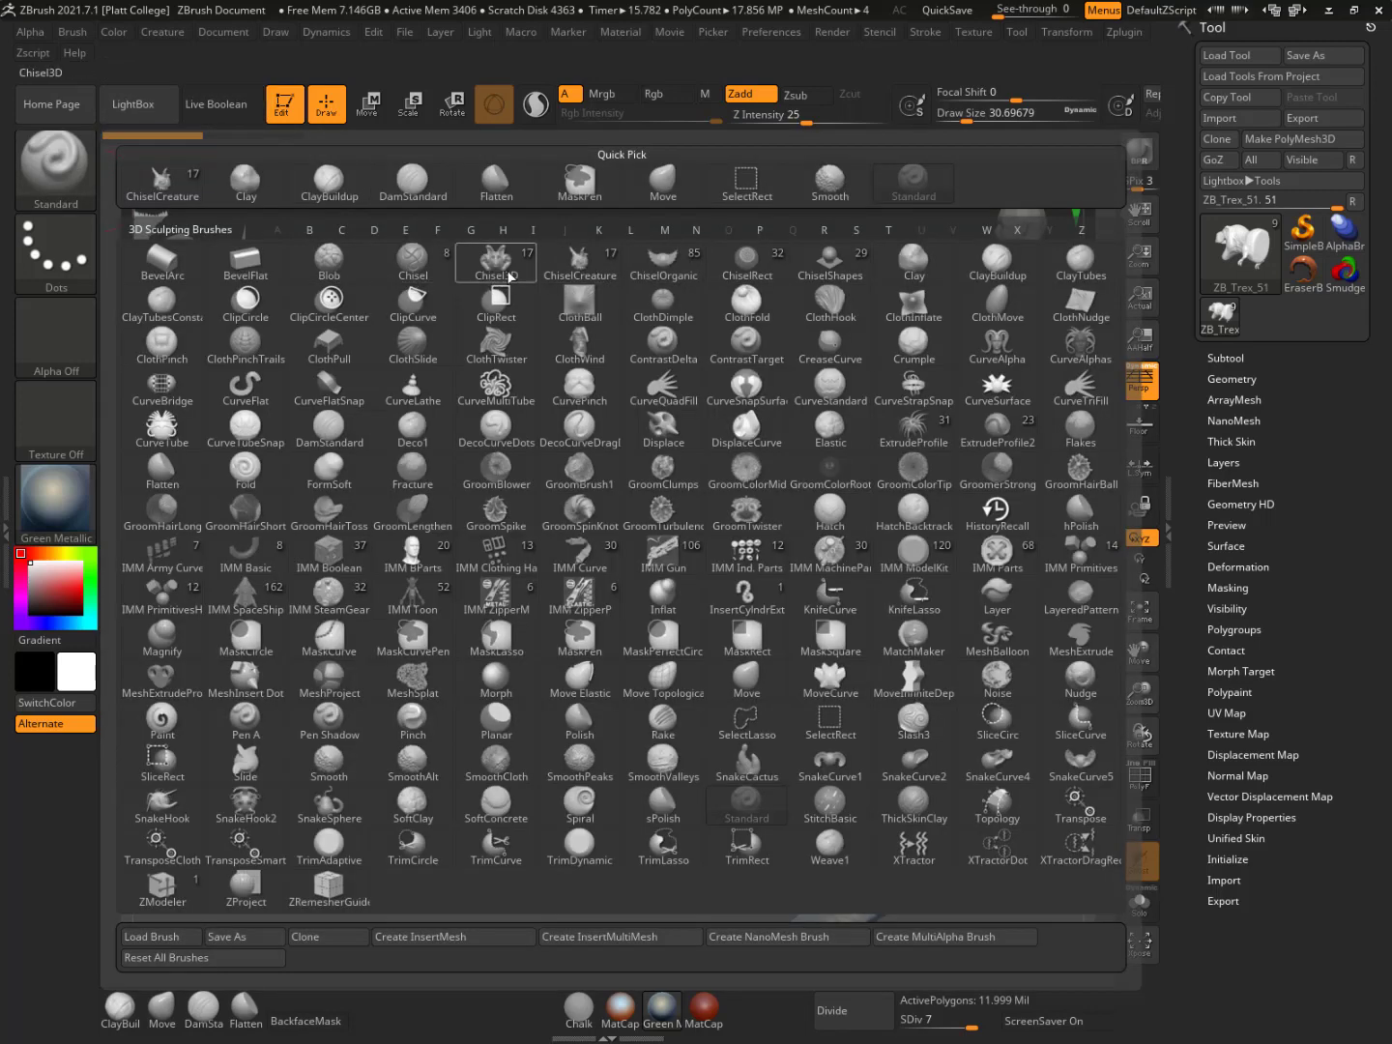
left_click(587, 274)
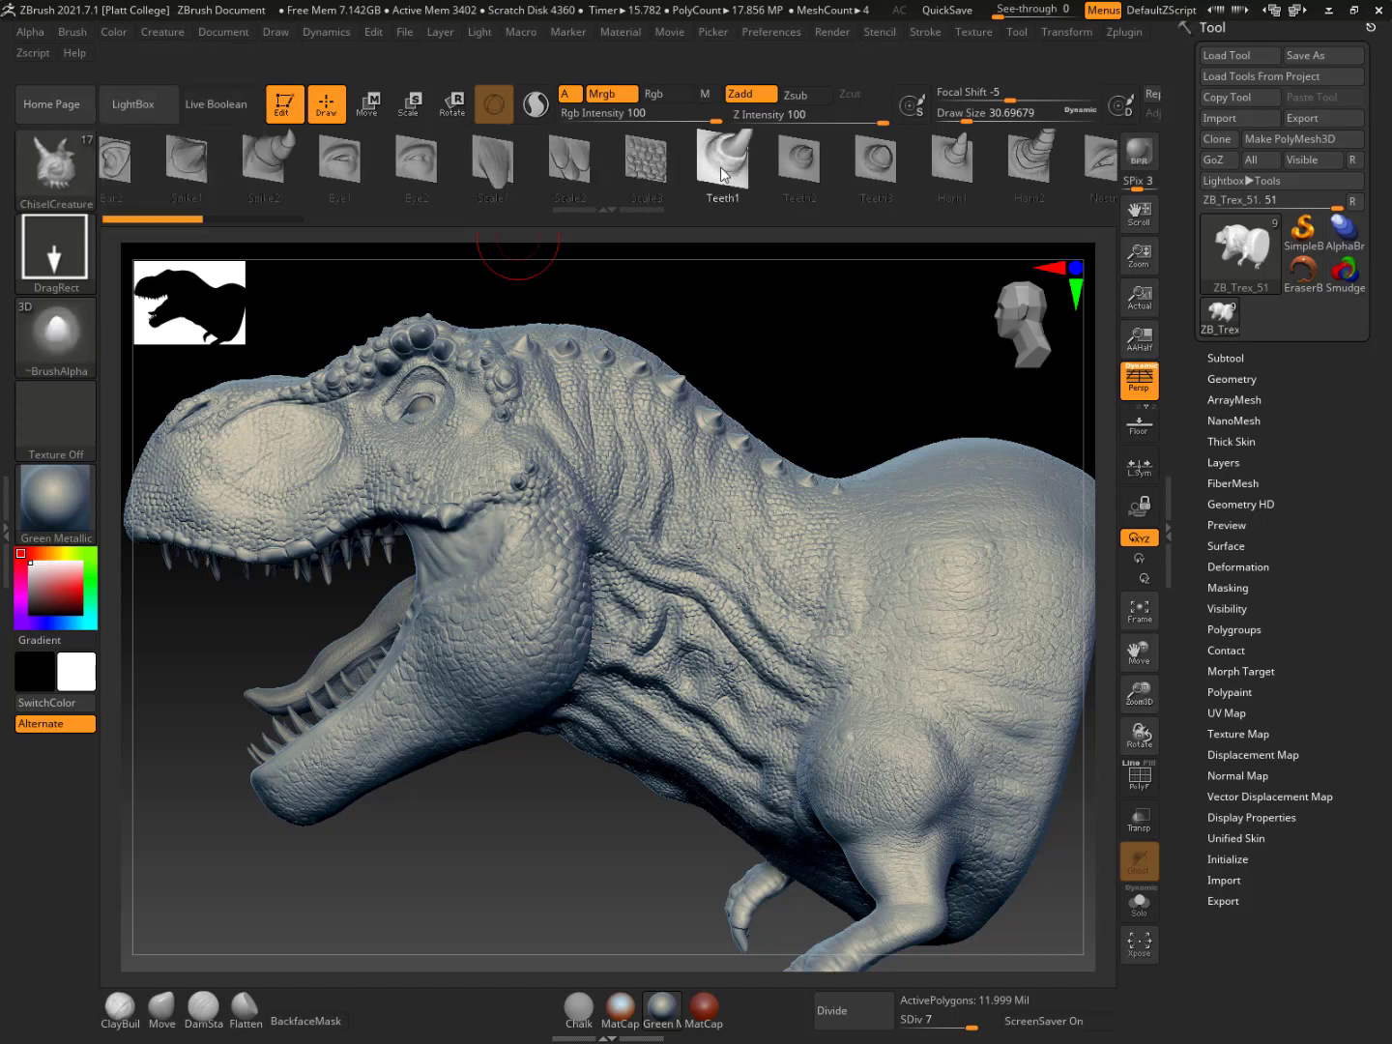
Pull two Teeth1 horns out of the side of the T-rex's neck and inspect them up close
right_click_drag(794, 316, 801, 350, "ctrl")
left_click_drag(783, 332, 794, 396)
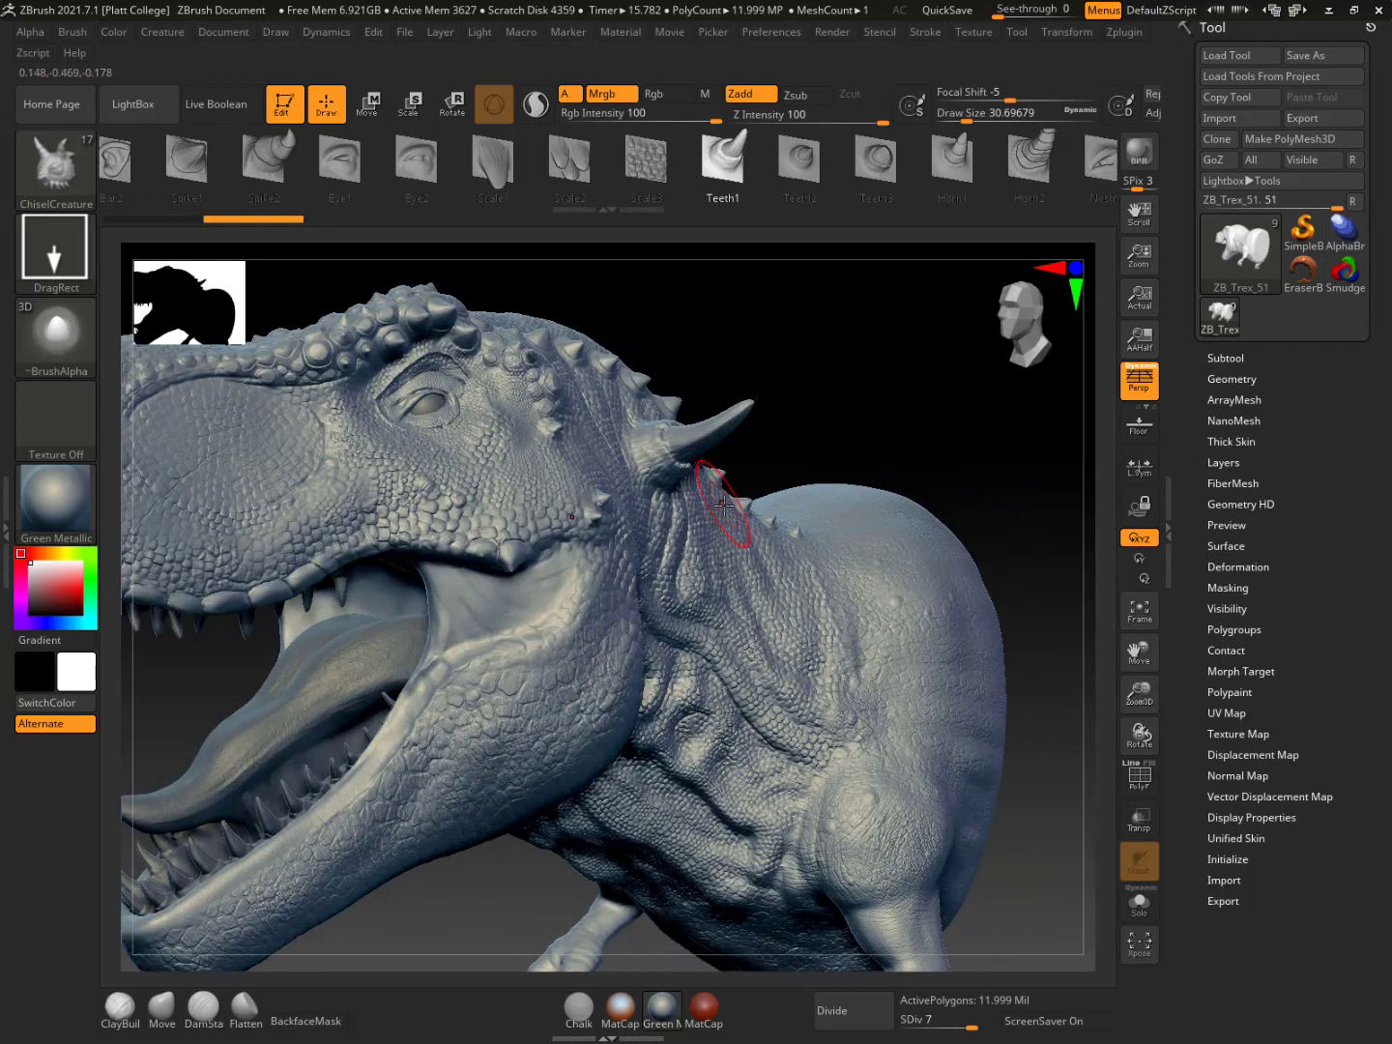
mouse_move(755, 515)
left_mouse_down()
mouse_move(755, 460)
mouse_move(802, 406)
mouse_move(754, 348)
left_mouse_up()
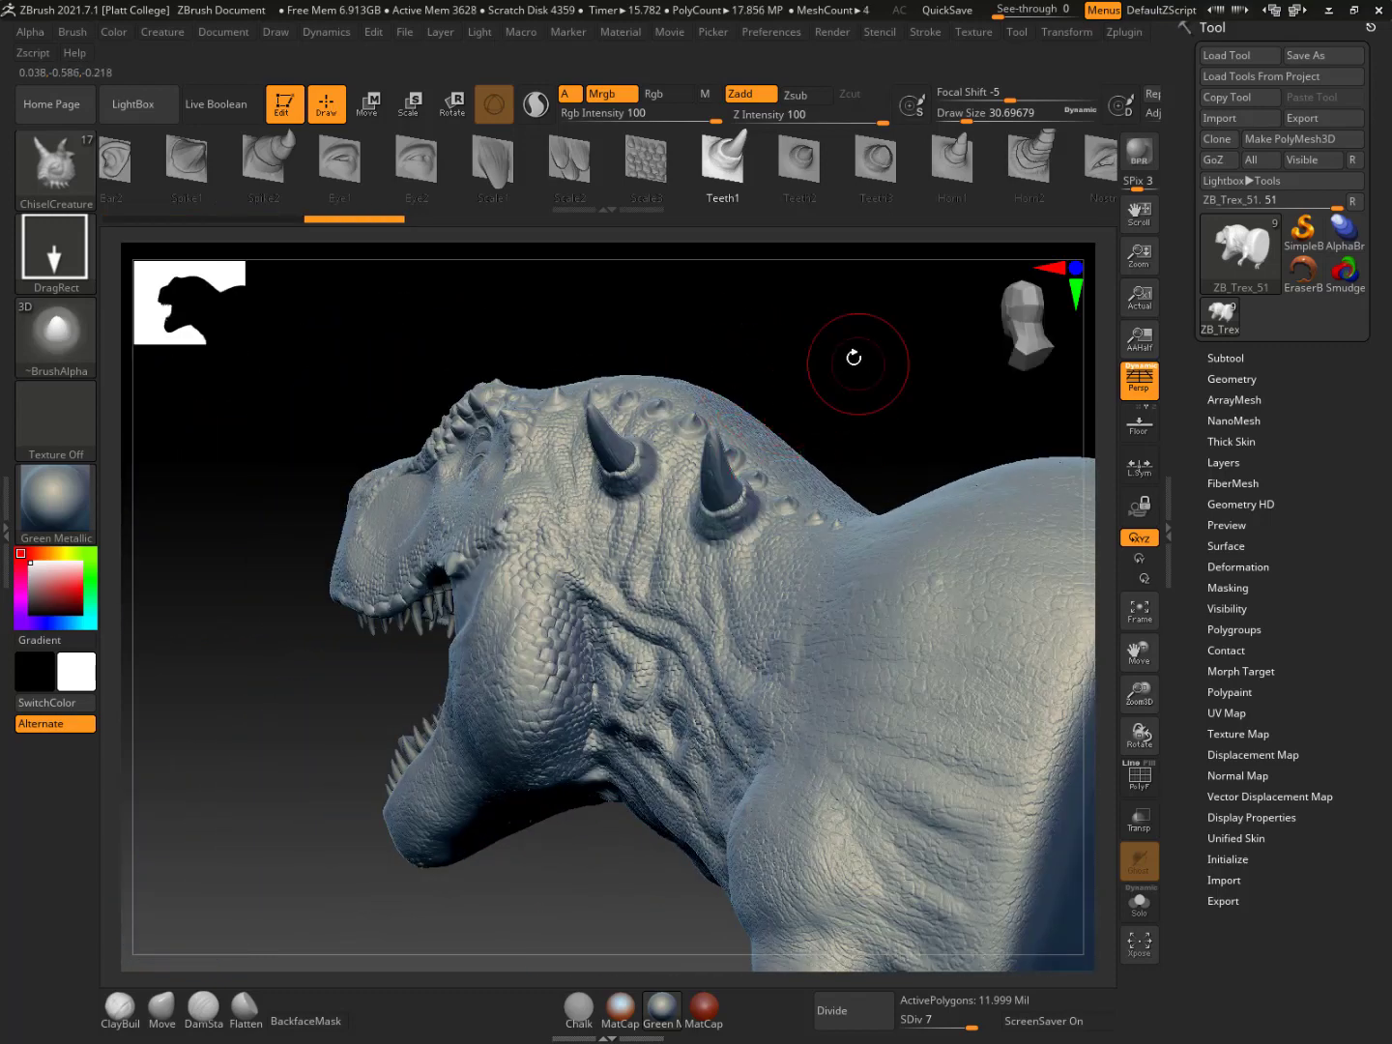
left_click_drag(852, 356, 943, 541, "alt")
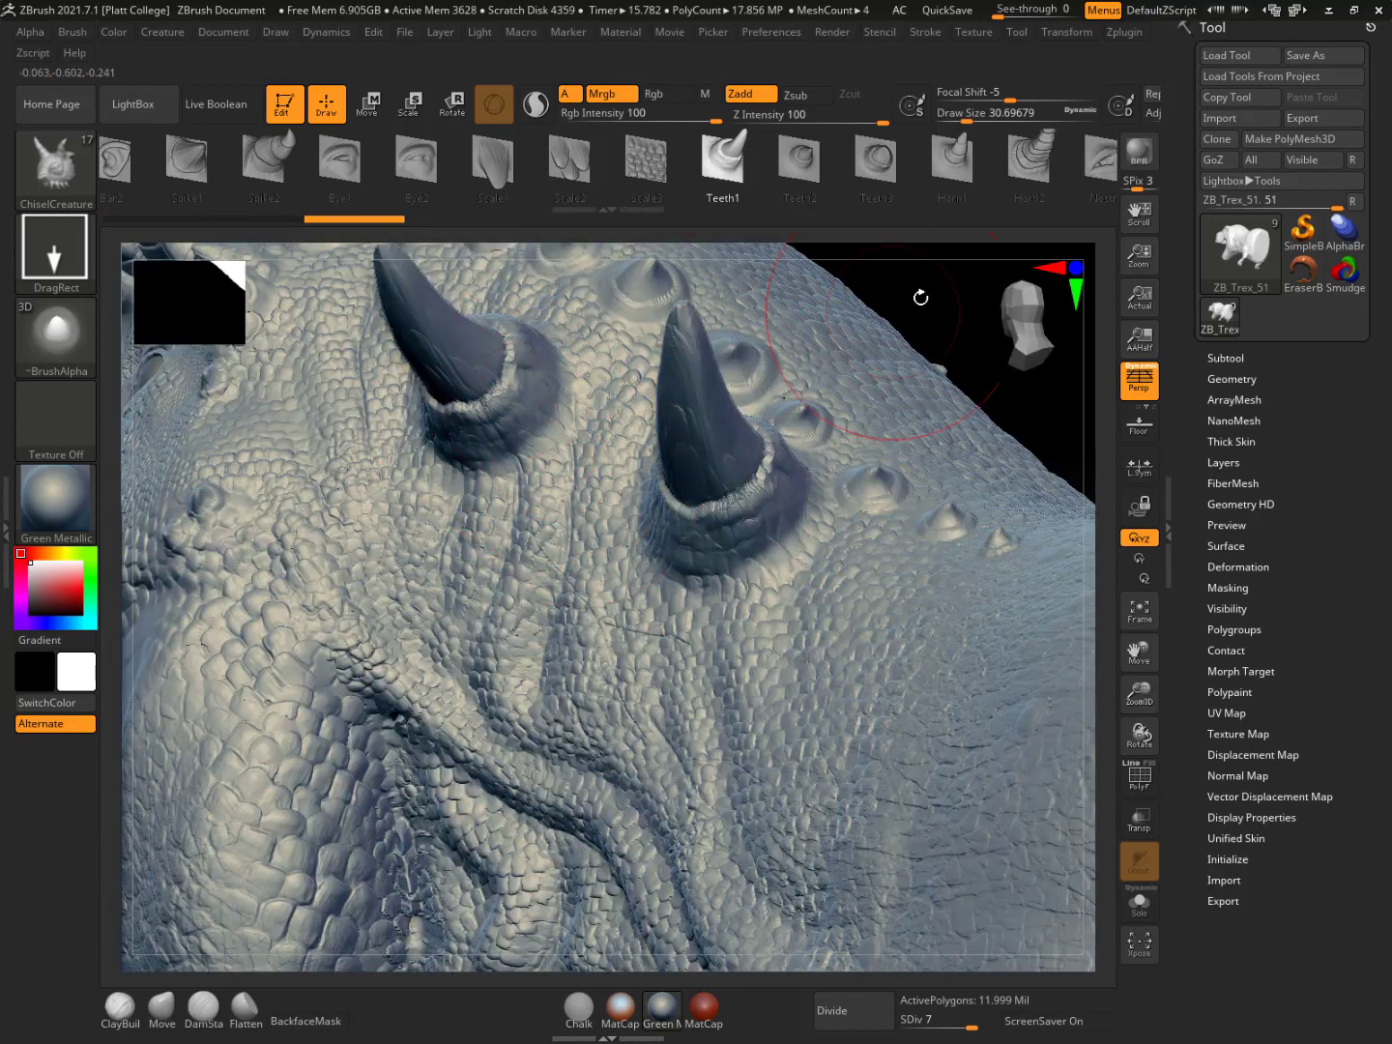
left_click_drag(937, 326, 812, 287)
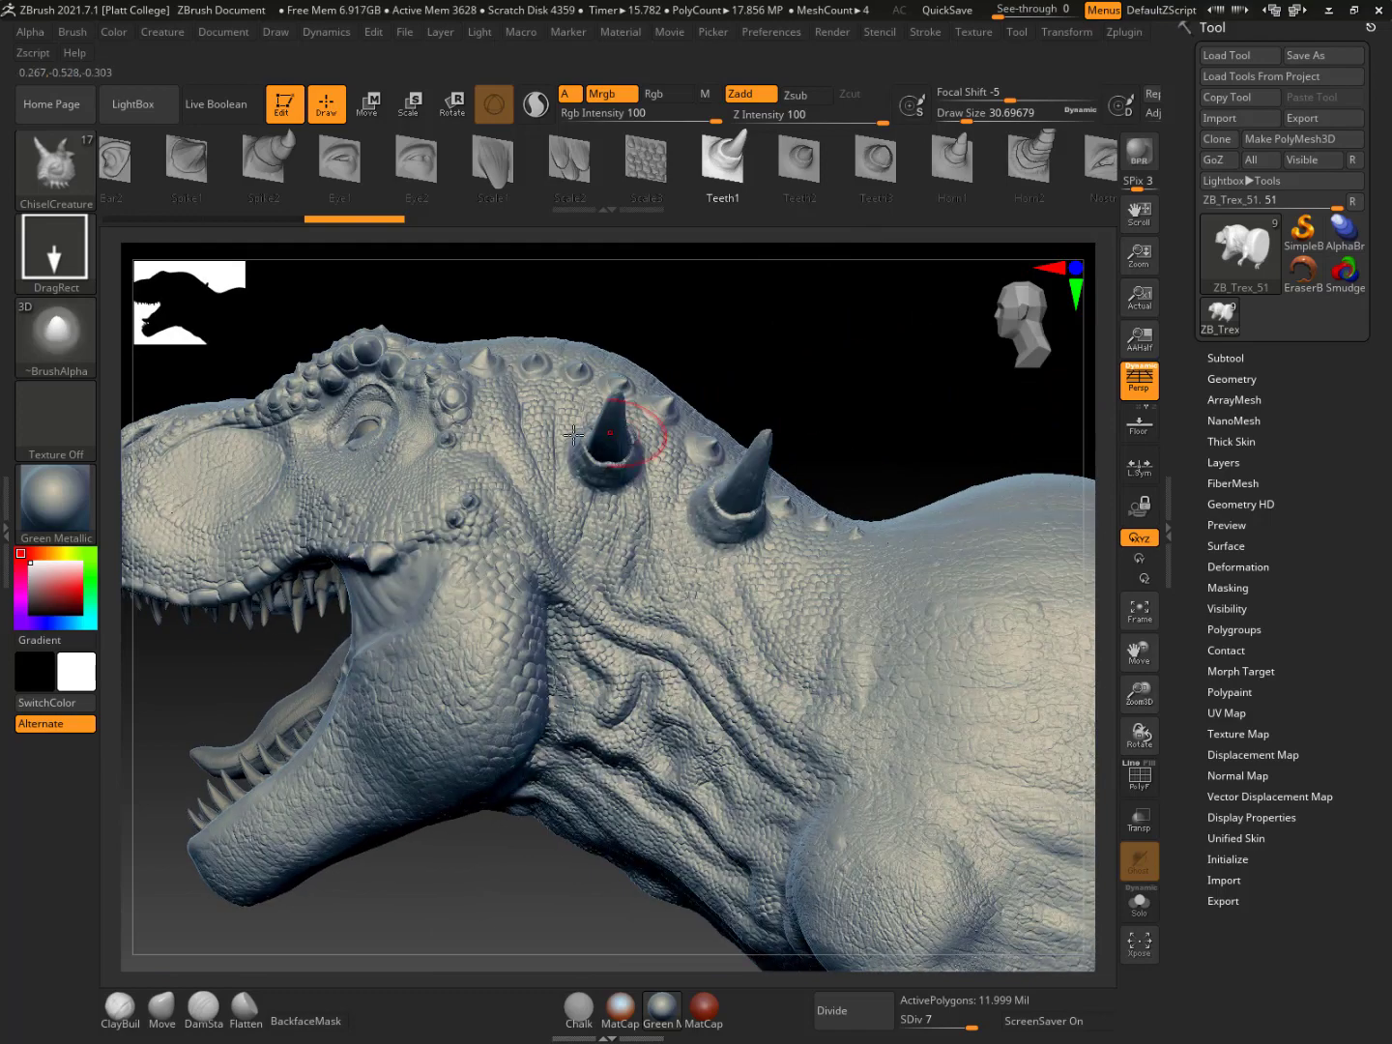
Undo both horns on the side of the neck
key("ctrl")
key("ctrl+z")
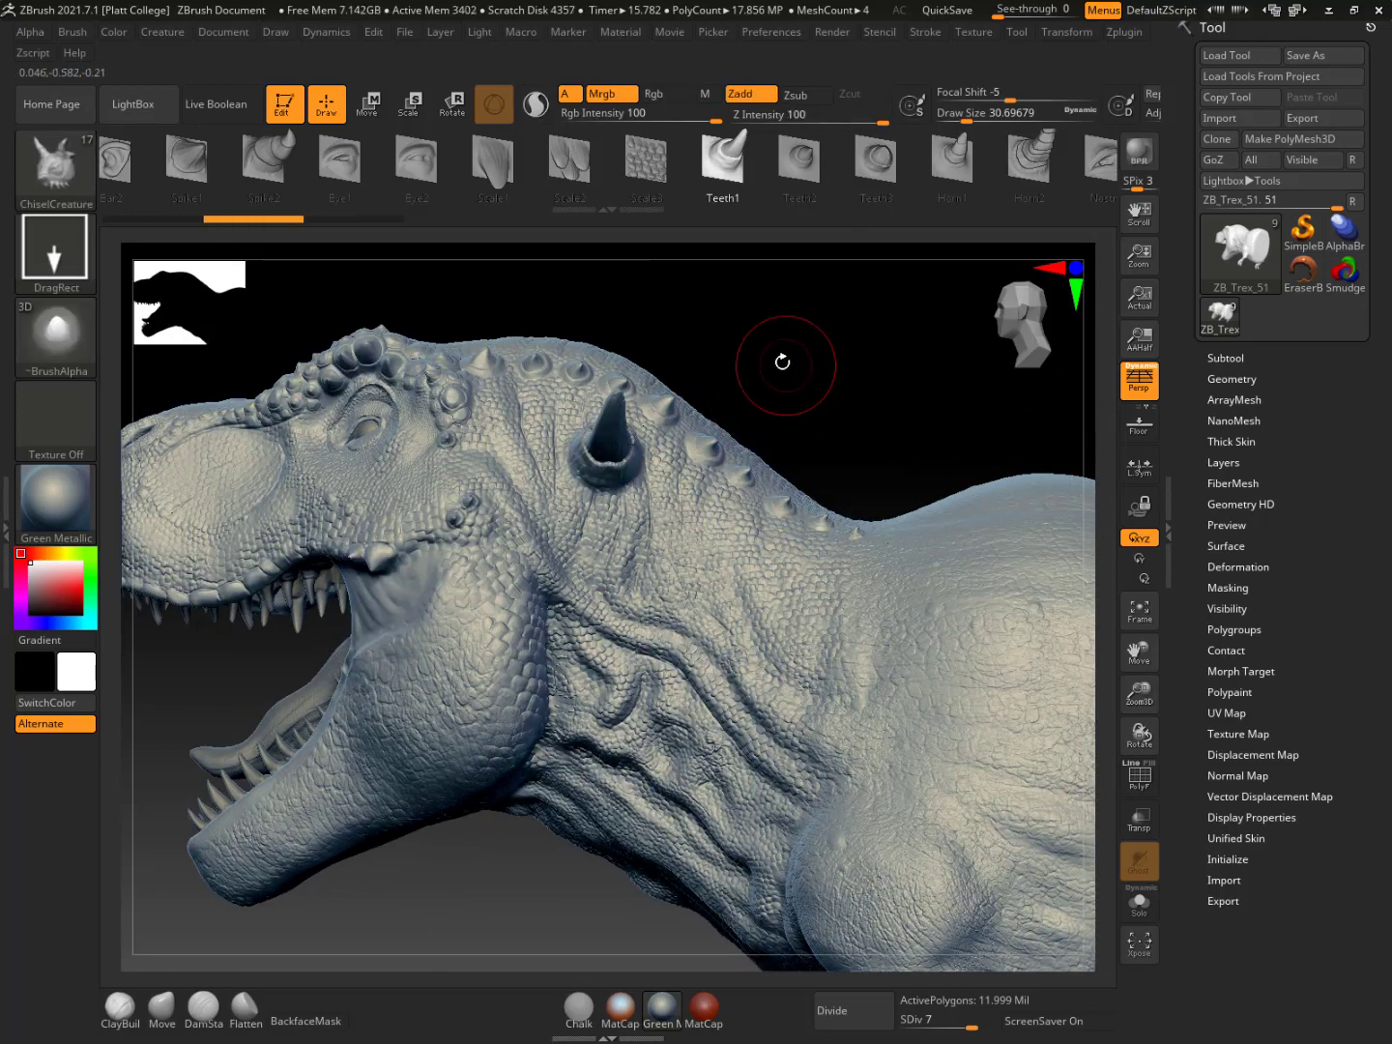
key("ctrl+z")
left_click_drag(780, 366, 793, 367)
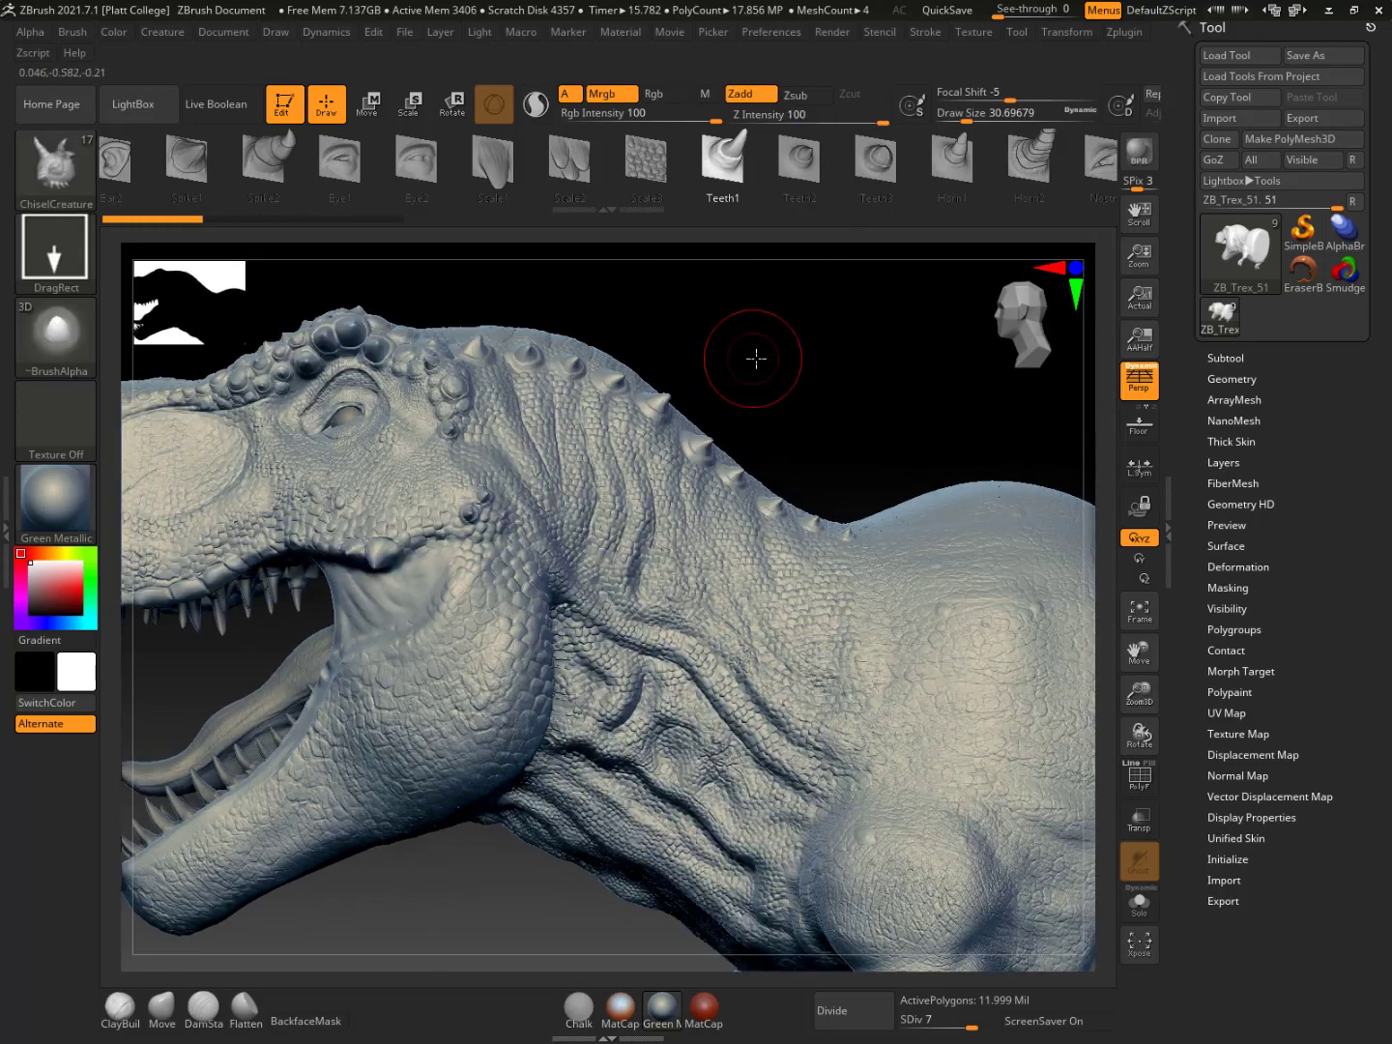
Show the polyframe, compare subdivision levels 1 and 7, and pull a Teeth1 horn from the neck at level 7
left_click(1234, 379)
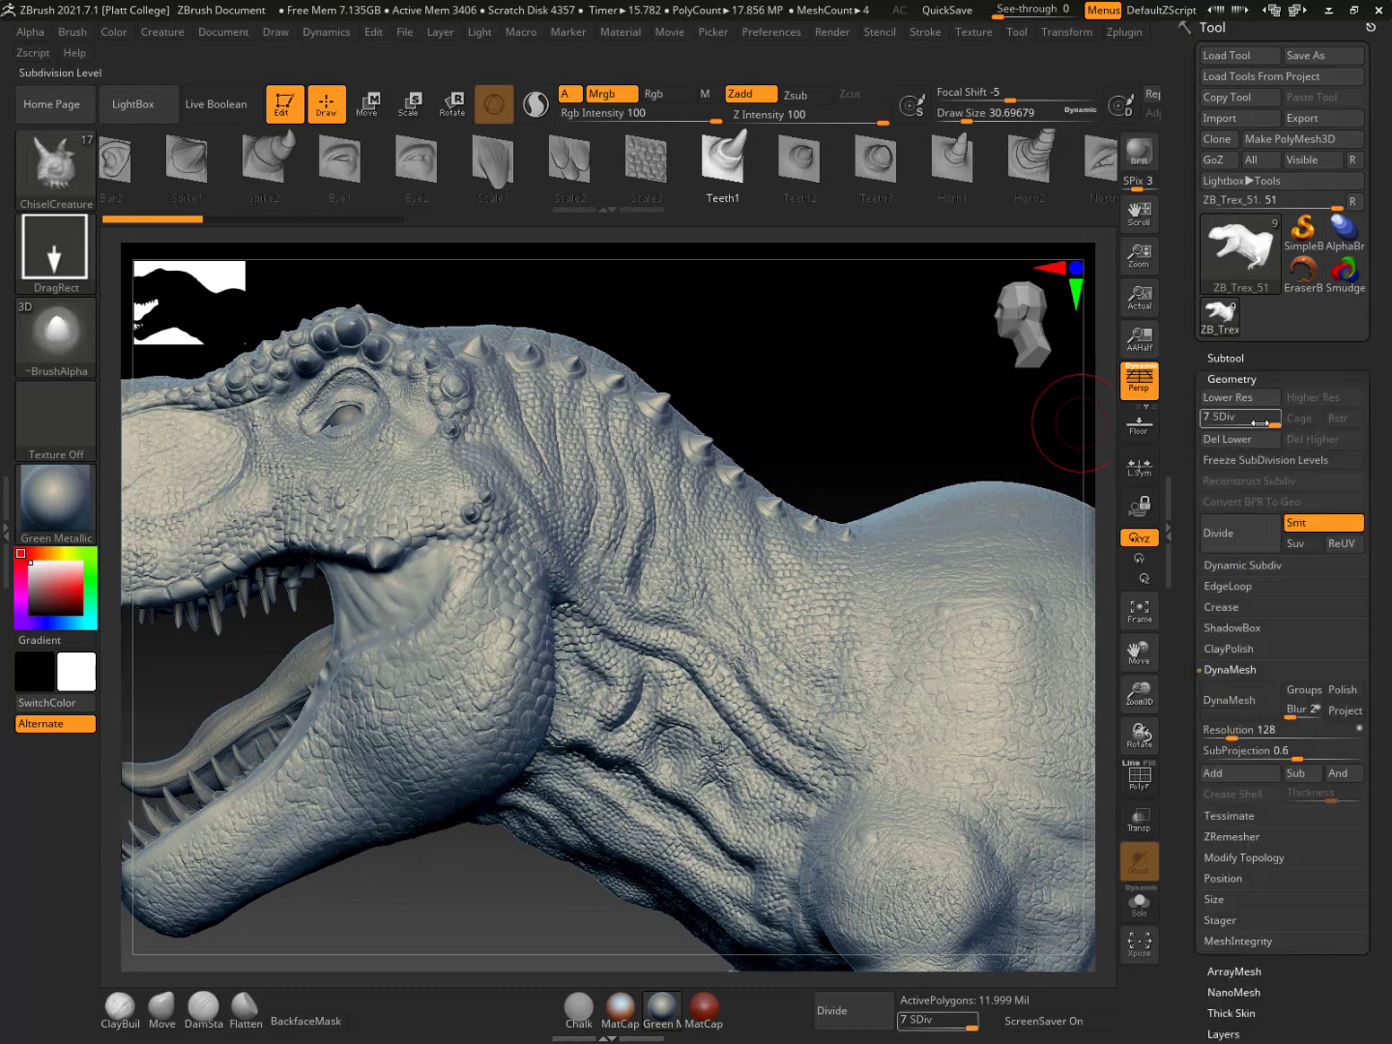
left_click_drag(1030, 493, 1030, 493)
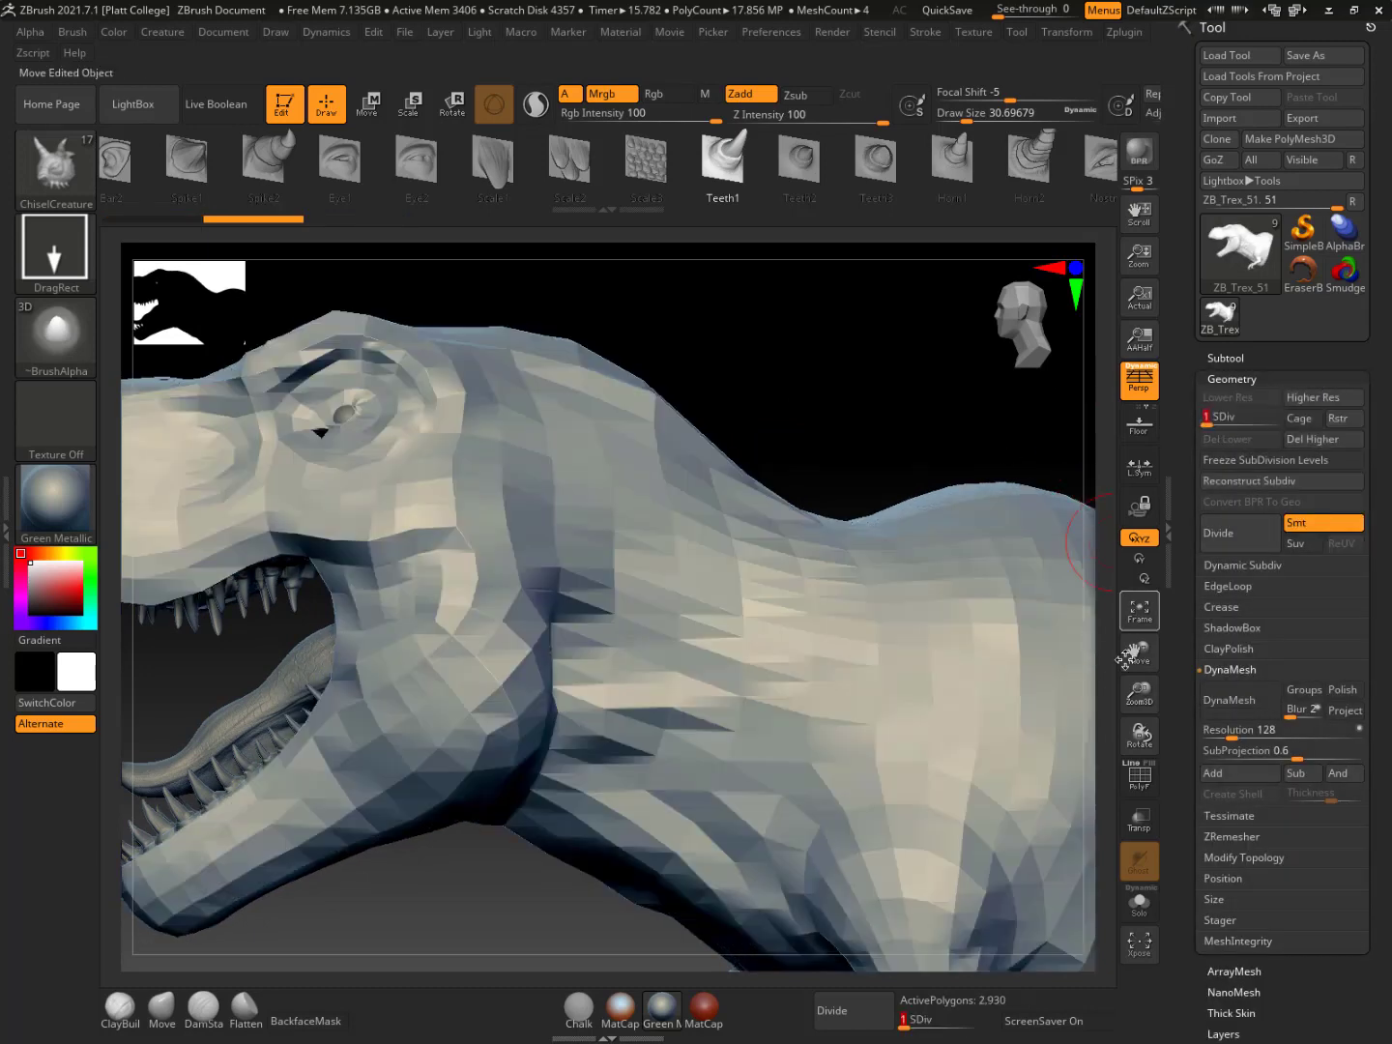
left_click(1140, 777)
left_click_drag(1203, 417, 1260, 421)
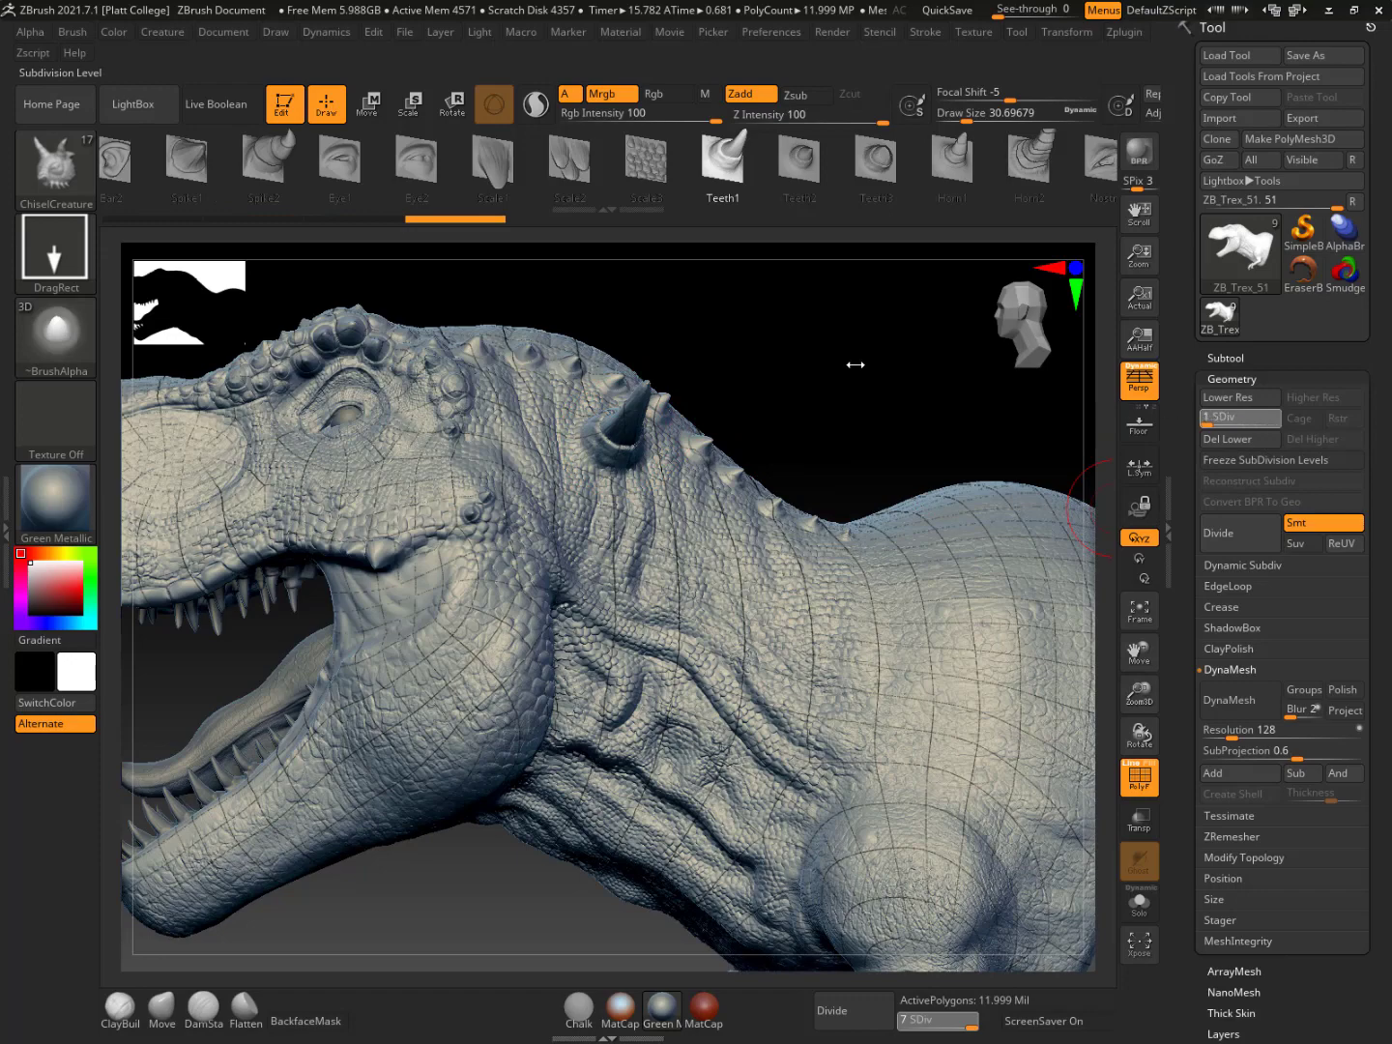
mouse_move(838, 363)
left_mouse_down()
mouse_move(811, 367)
mouse_move(824, 382)
left_mouse_up()
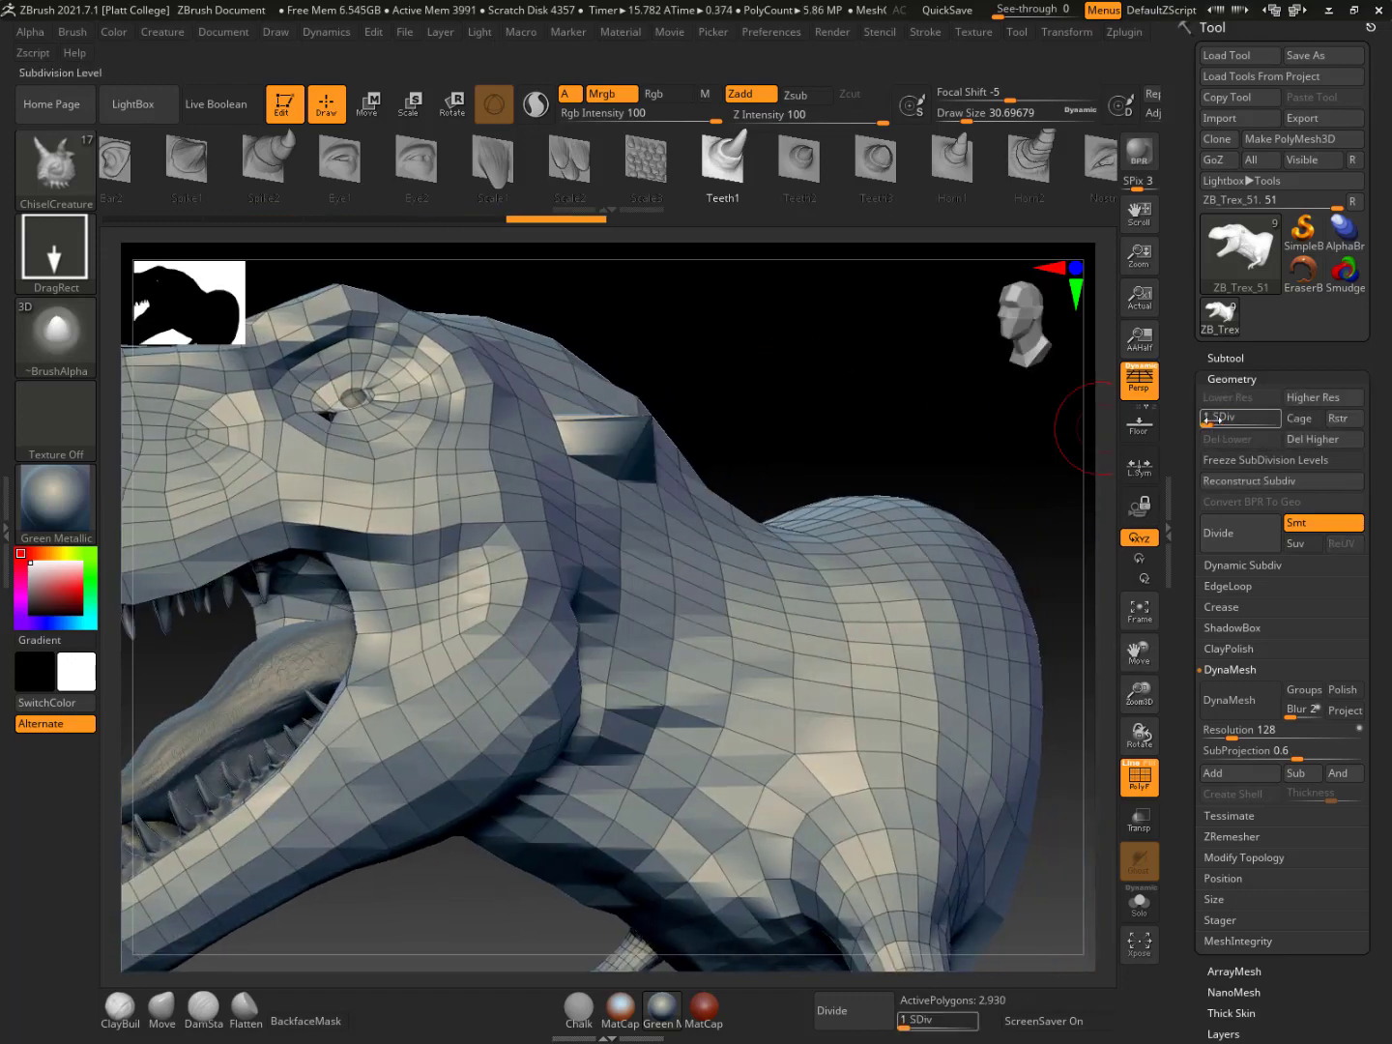
Step the mesh from subdivision level 1 up to 7 to examine the horn's detail, and hide the polyframe
key("d")
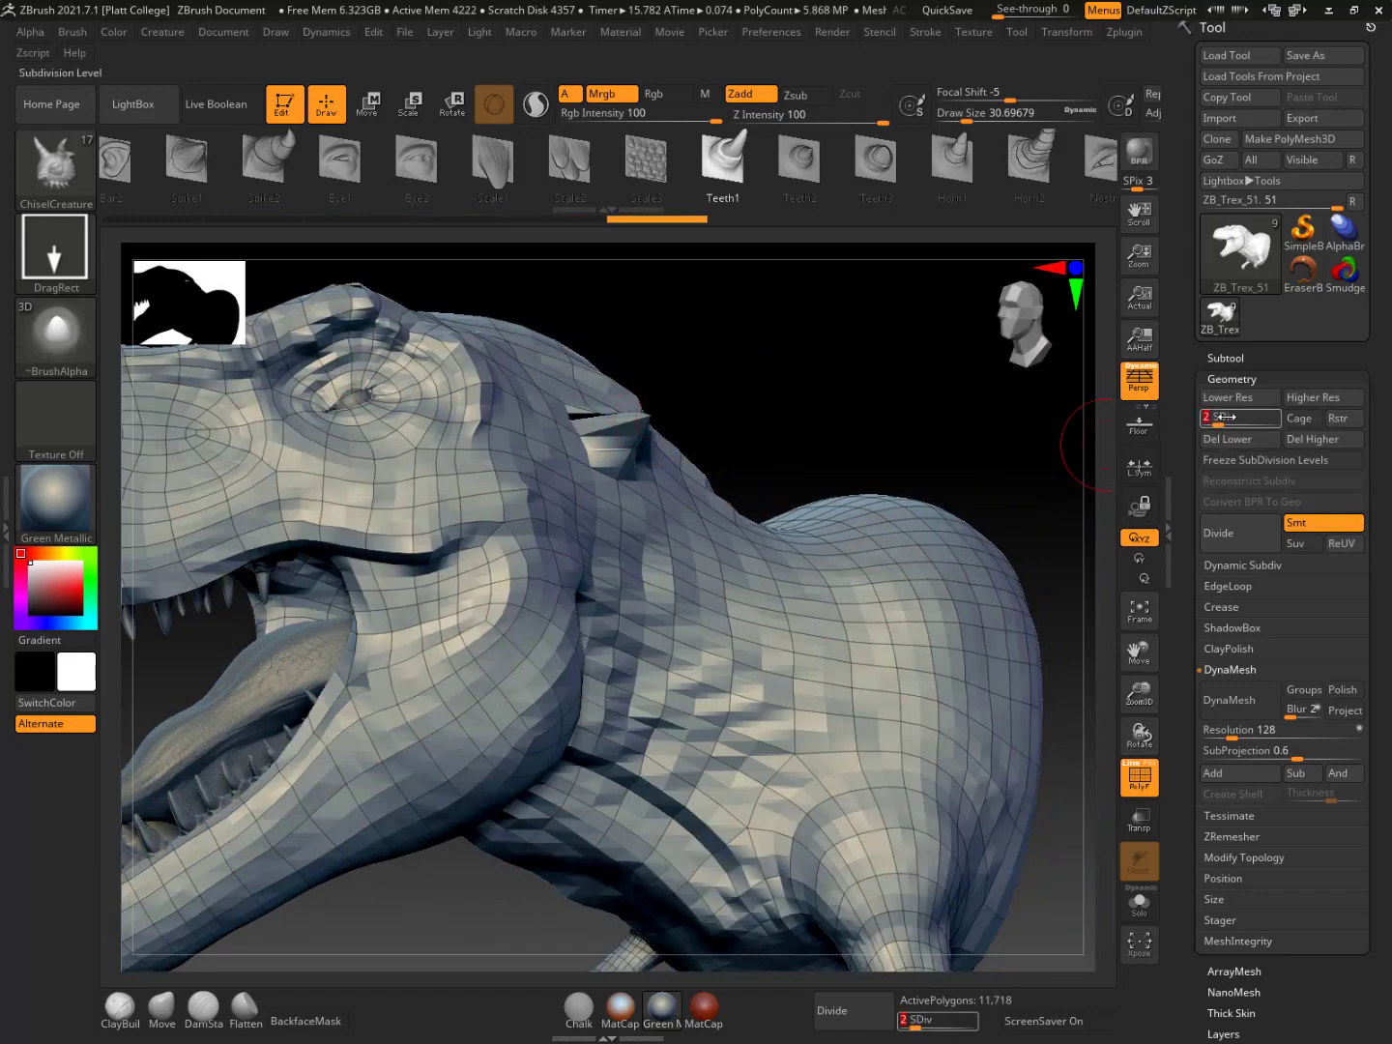
key("d")
key("d")
key("d")
key("d")
key("d")
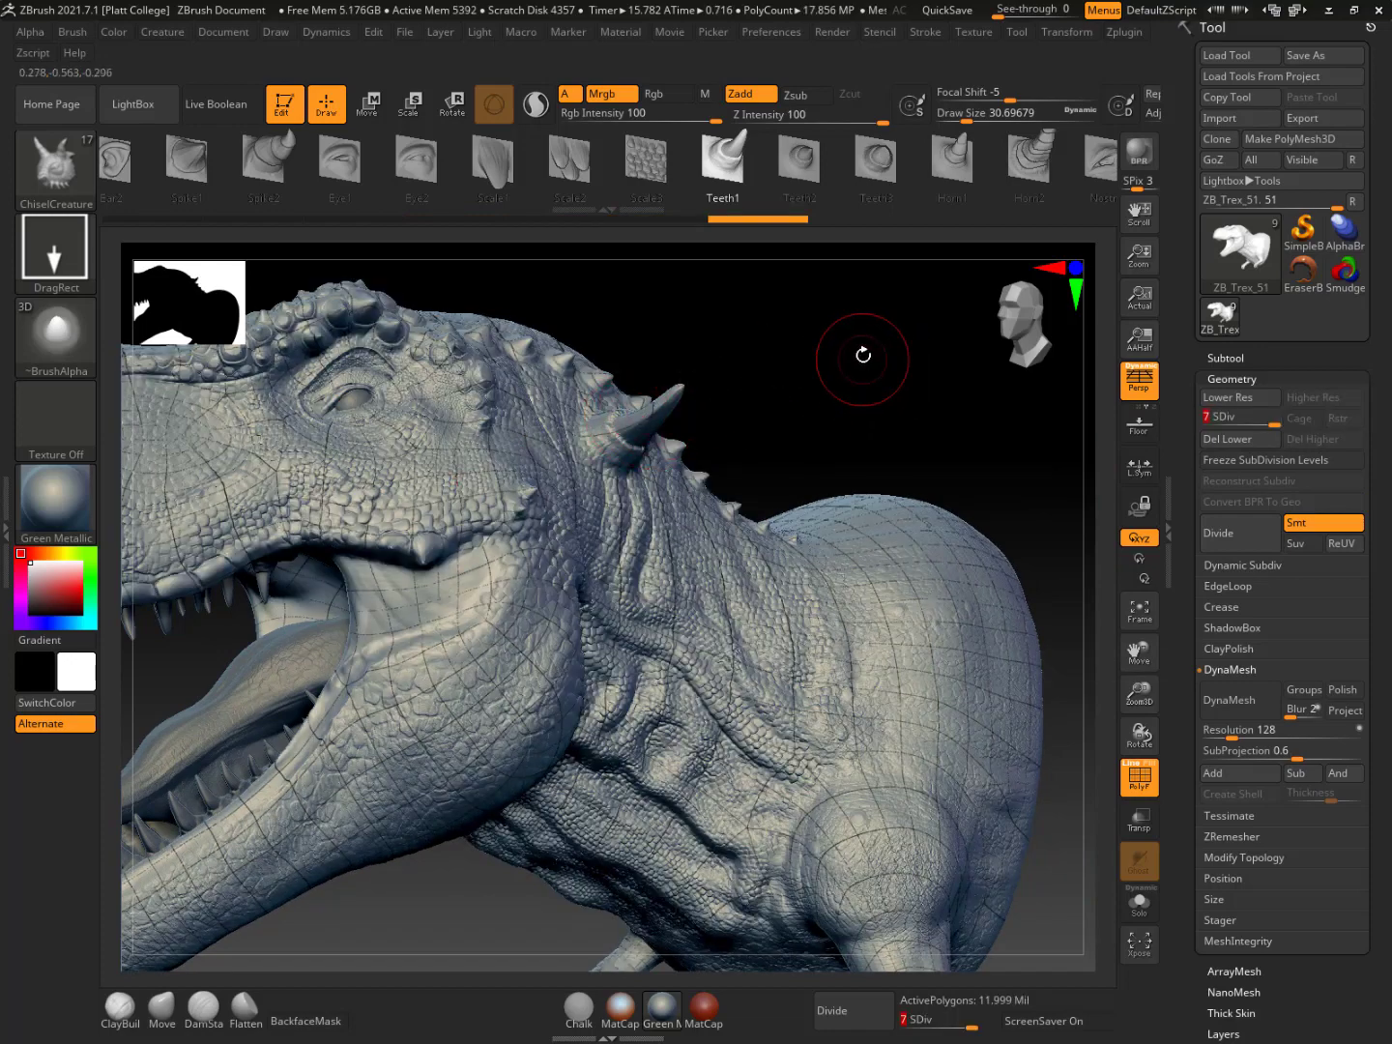
left_click_drag(863, 355, 1117, 363)
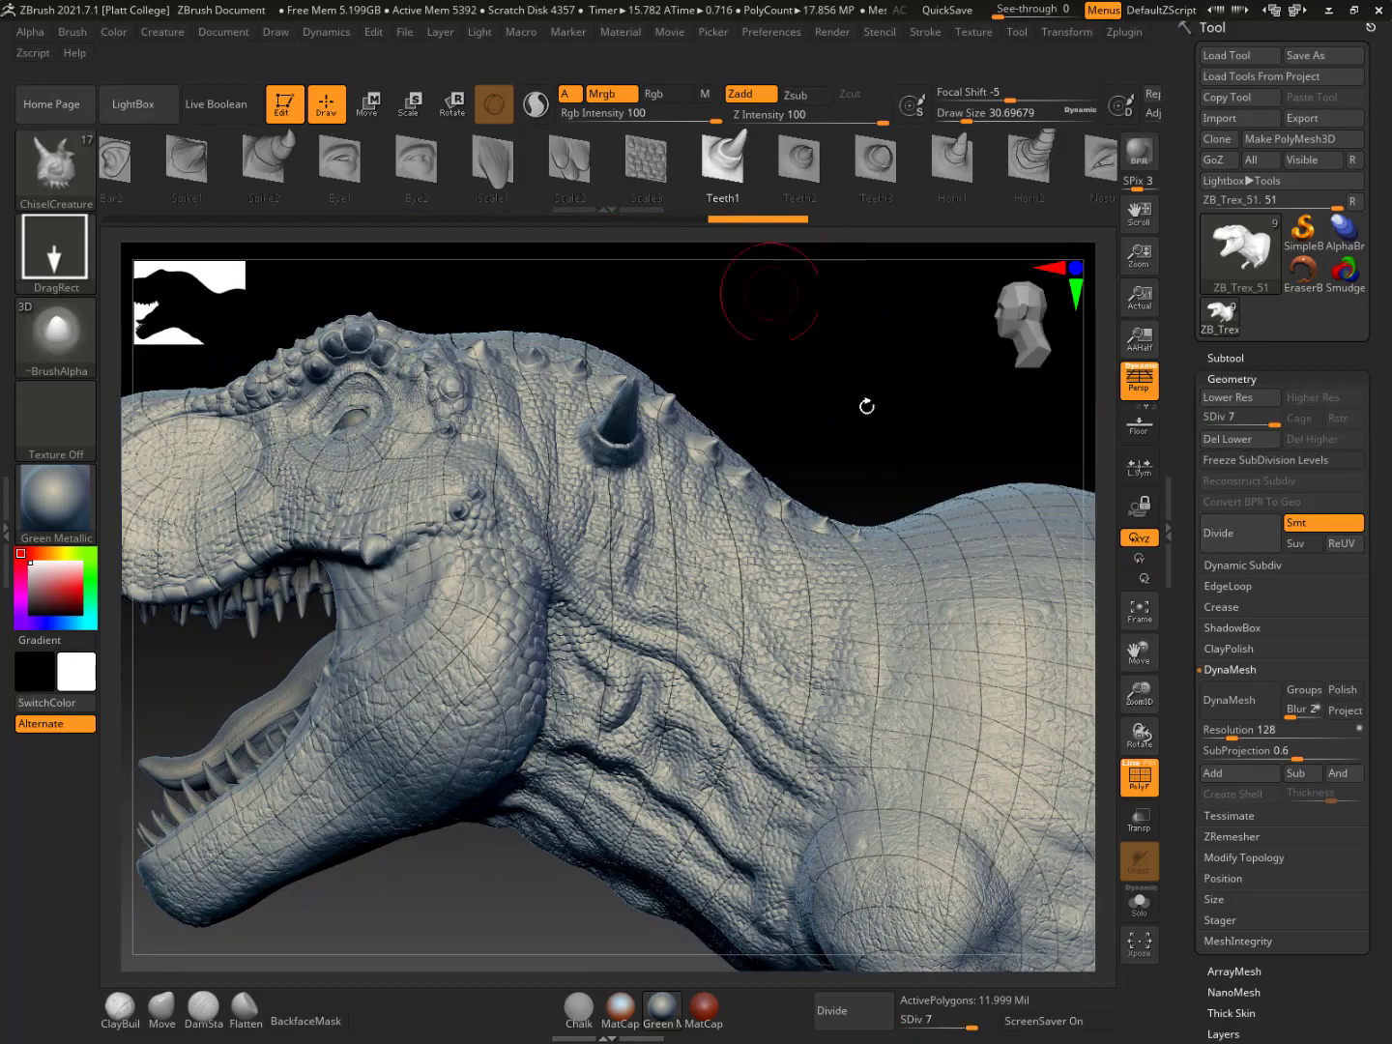
left_click(1140, 788)
Pull a second Teeth1 horn out of the neck just behind the first one
mouse_move(832, 401)
left_mouse_down()
mouse_move(783, 410)
mouse_move(832, 401)
left_mouse_up()
right_click_drag(830, 398, 840, 409, "ctrl")
left_click_drag(840, 409, 783, 386)
left_click_drag(720, 478, 723, 434)
Try a third horn behind the first two on the neck and undo it
left_click_drag(859, 397, 812, 411)
mouse_move(766, 538)
left_mouse_down()
mouse_move(817, 380)
mouse_move(782, 474)
left_mouse_up()
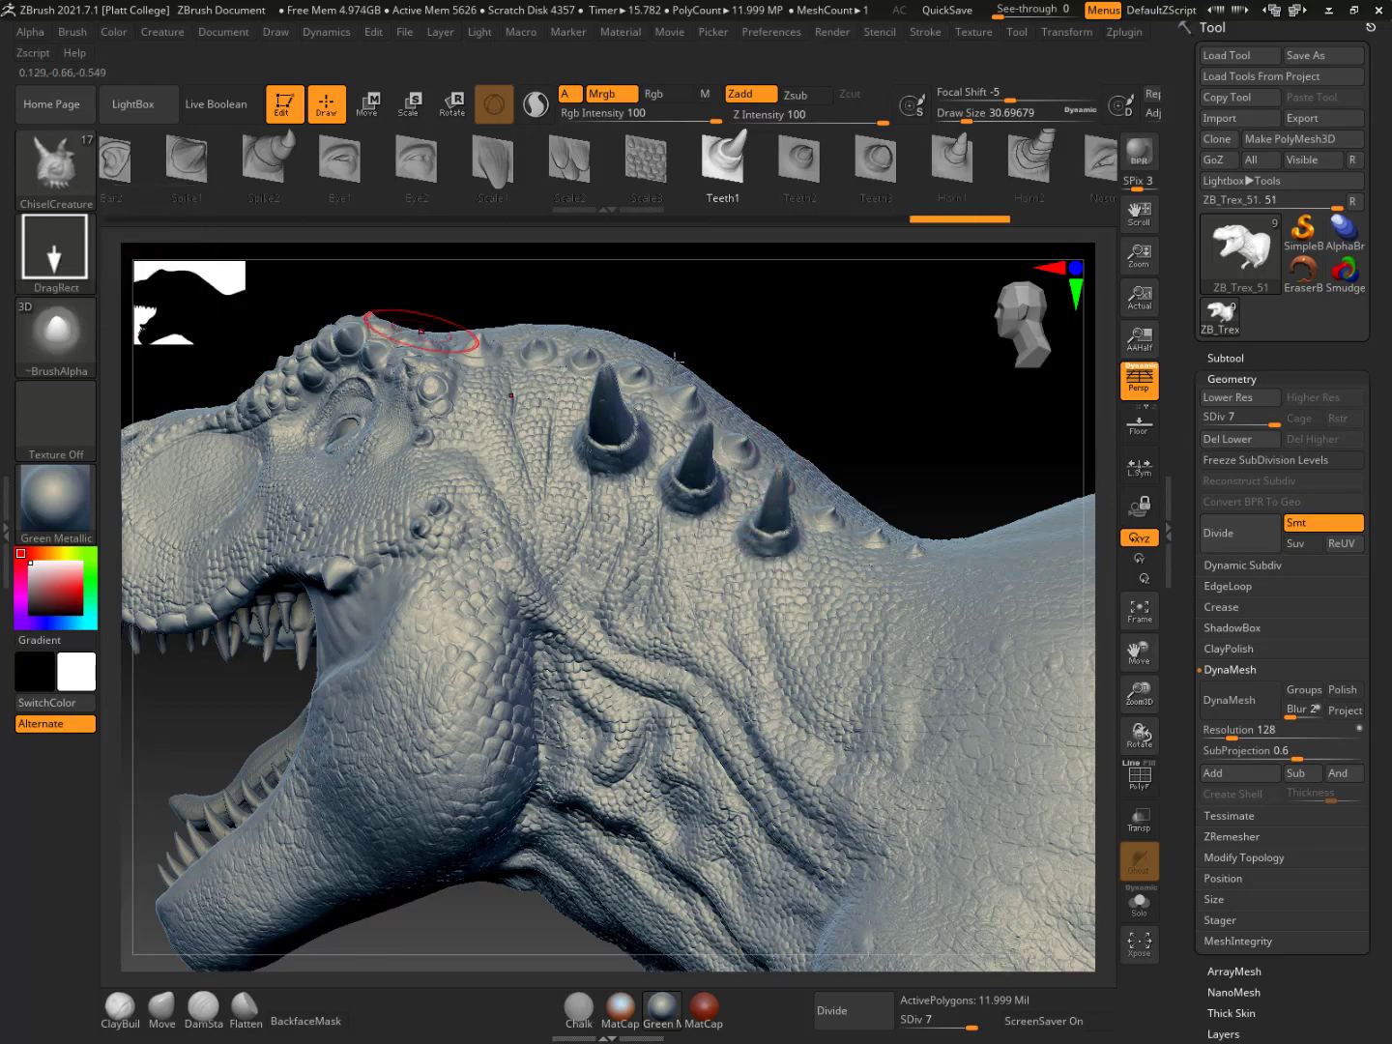
key("ctrl+z")
Set the brush's Z Intensity to 56 and pull a shallower horn behind the two neck horns
left_click_drag(855, 361, 833, 317)
left_click_drag(851, 120, 796, 117)
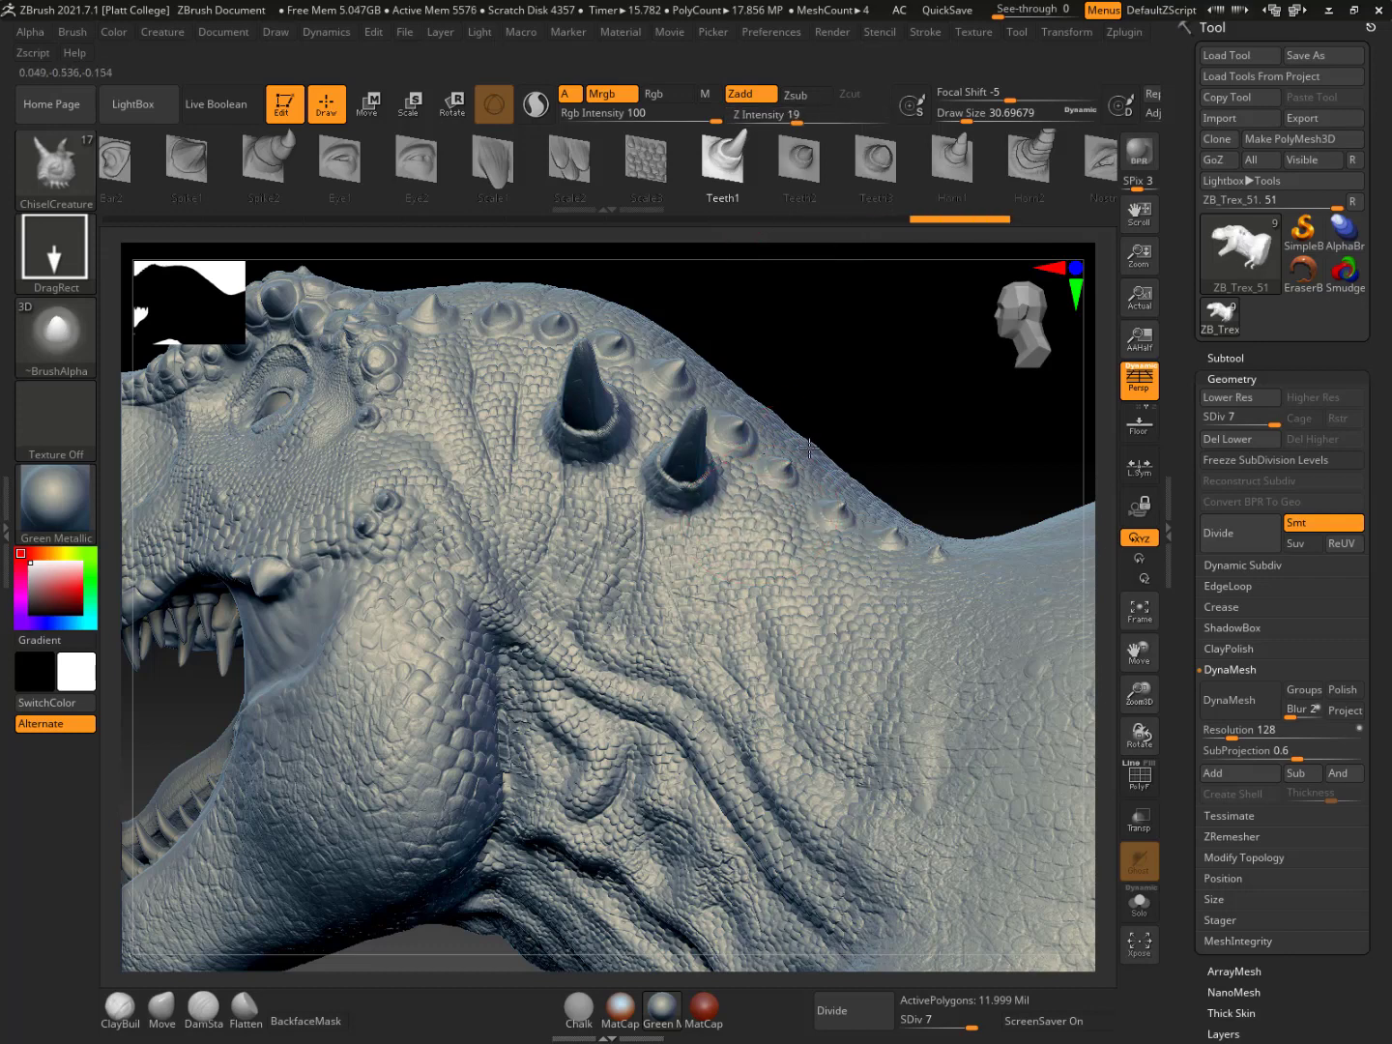
left_click_drag(797, 117, 843, 117)
left_click_drag(813, 511, 796, 469)
left_click_drag(858, 417, 839, 497)
left_click_drag(854, 392, 842, 407)
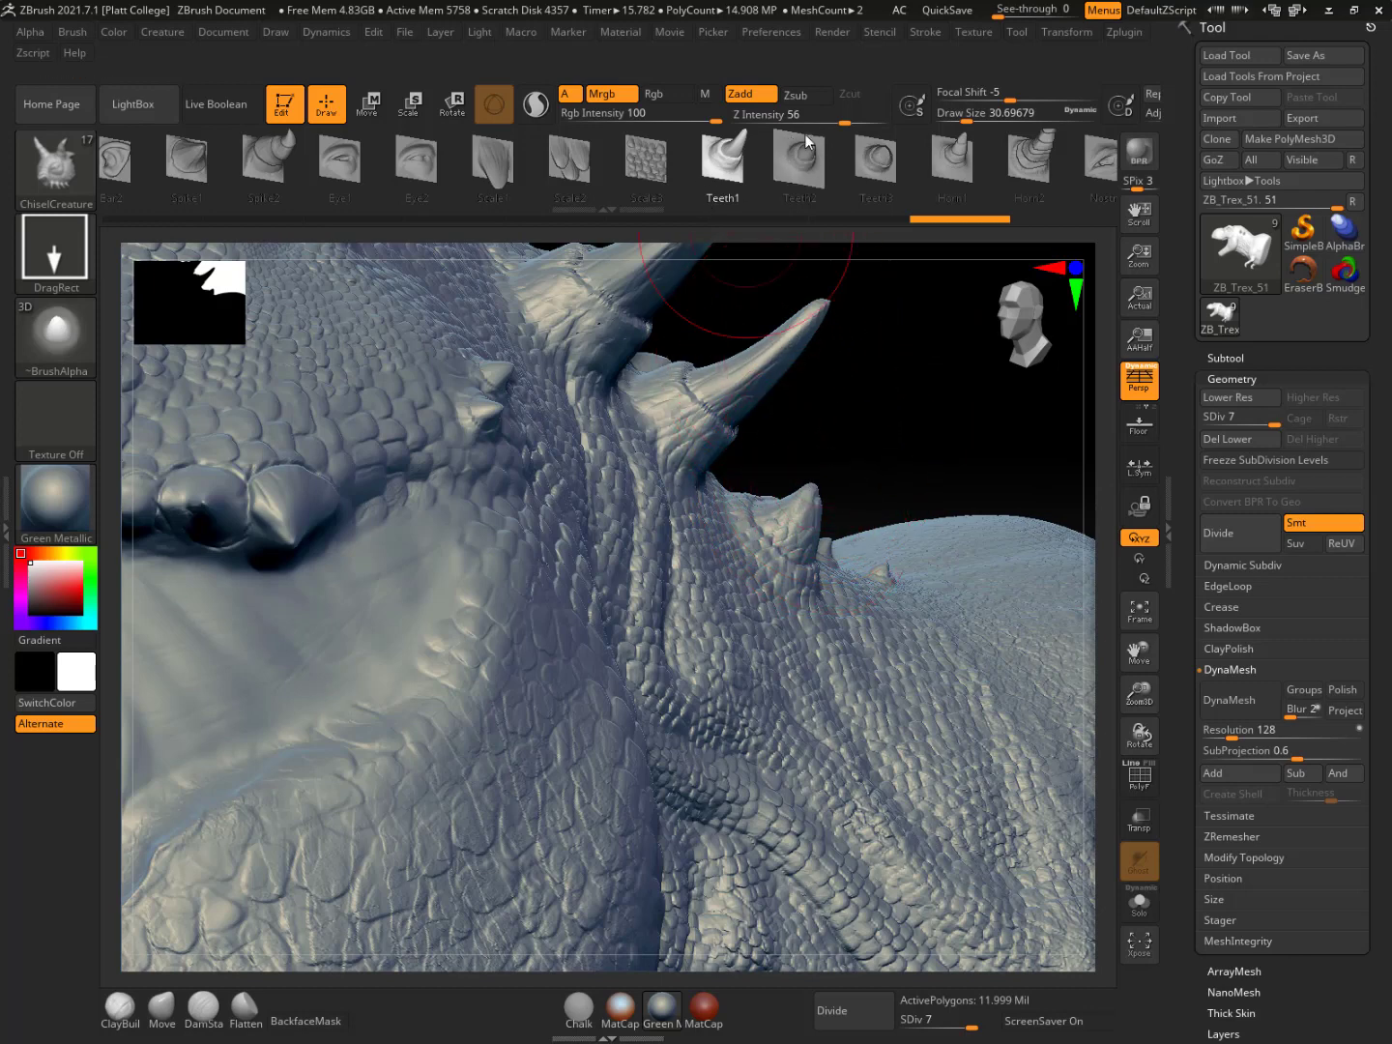
Set the Z Intensity to 100 and pull a small horn farther back along the neck
left_click_drag(853, 115, 891, 117)
left_click_drag(897, 600, 890, 578)
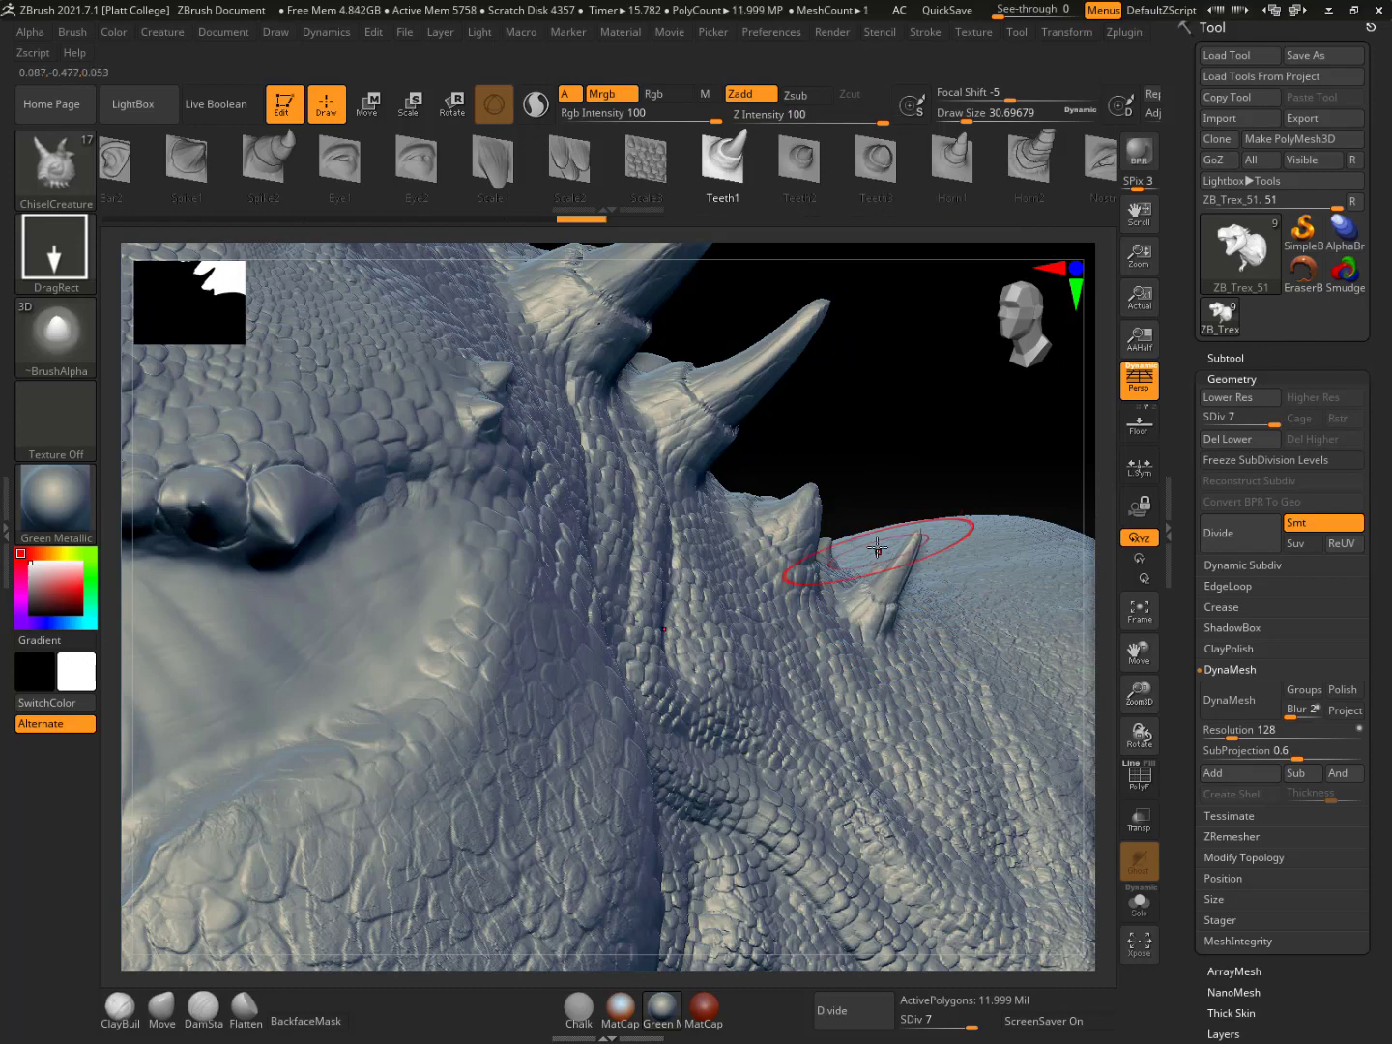
left_click_drag(926, 435, 860, 542)
left_click_drag(930, 362, 718, 485)
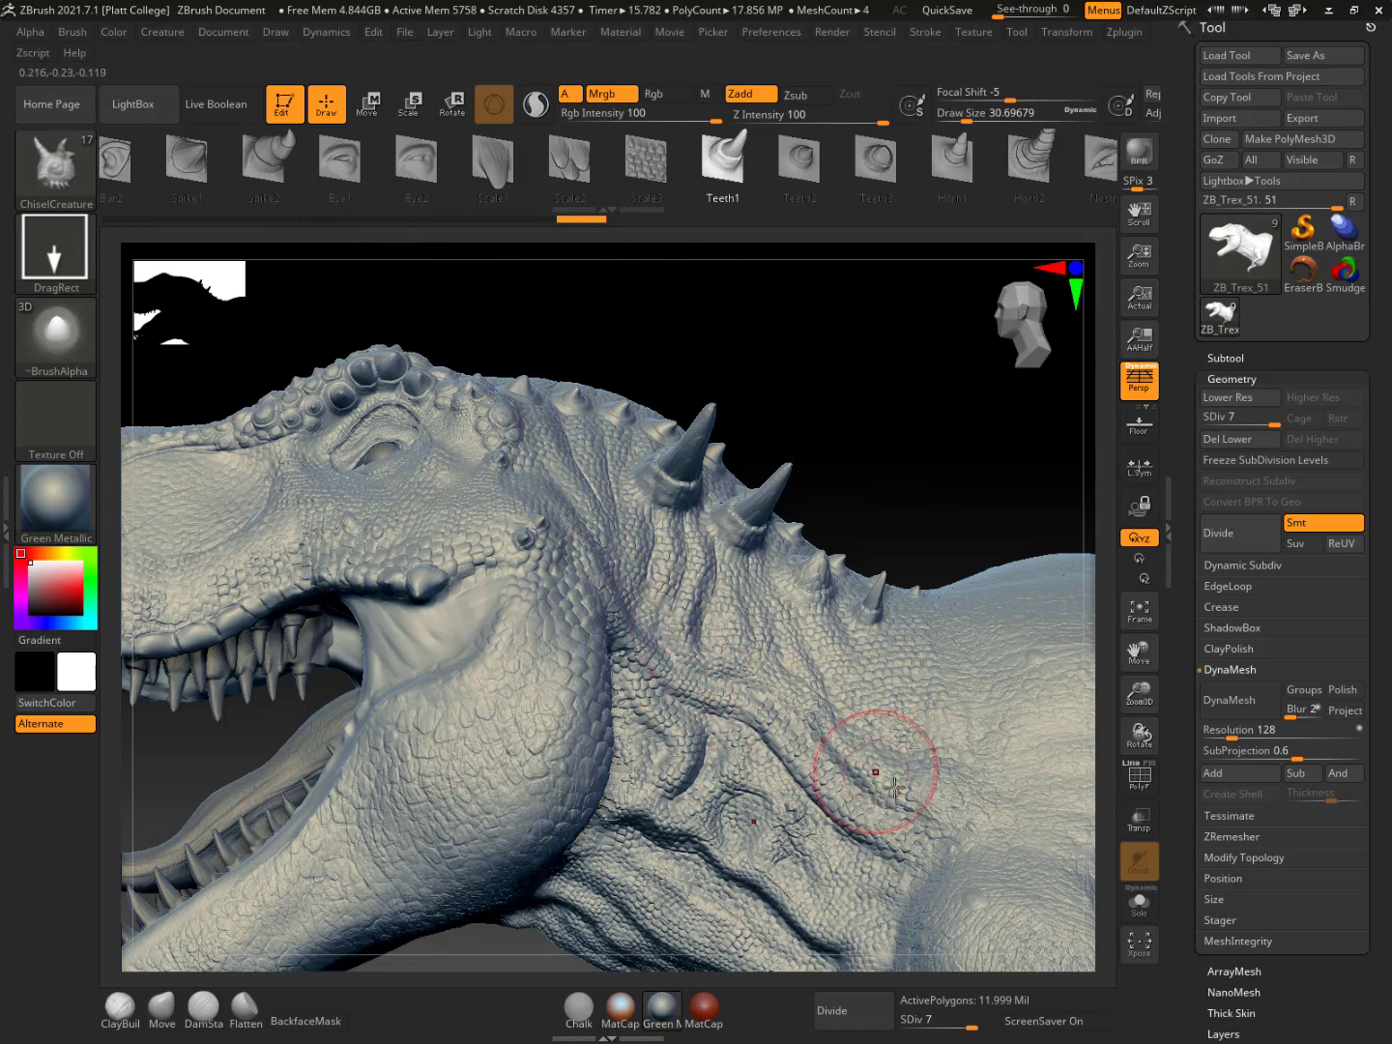
Try a large horn on the upper back with the DragRect stroke and undo it
mouse_move(894, 504)
left_mouse_down()
mouse_move(845, 435)
mouse_move(638, 473)
left_mouse_up()
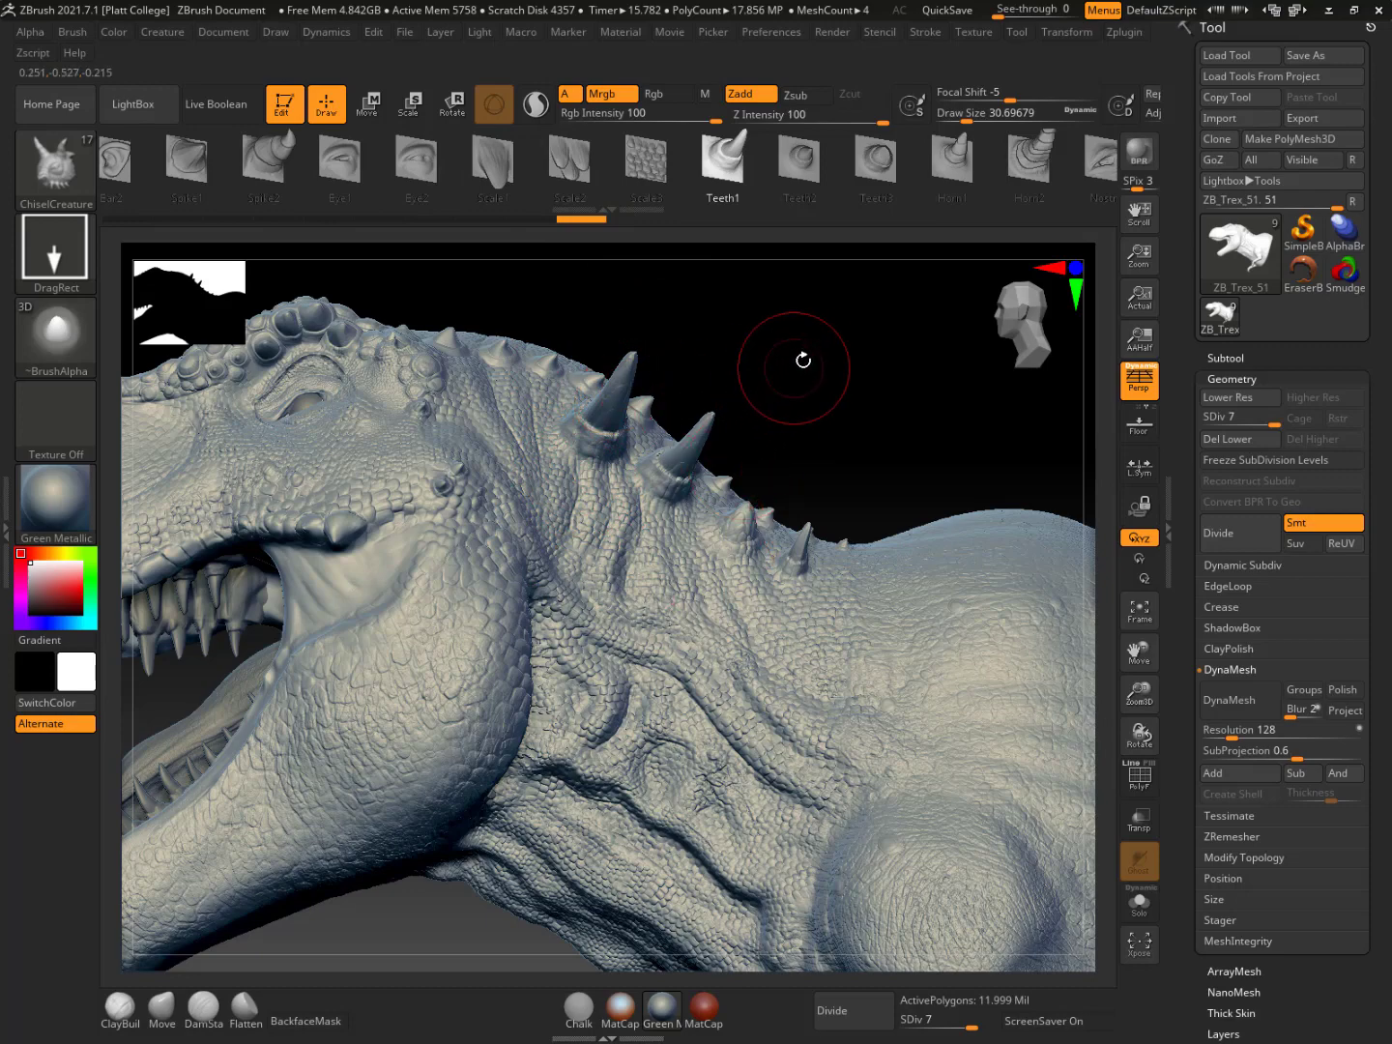
left_click_drag(796, 366, 777, 368)
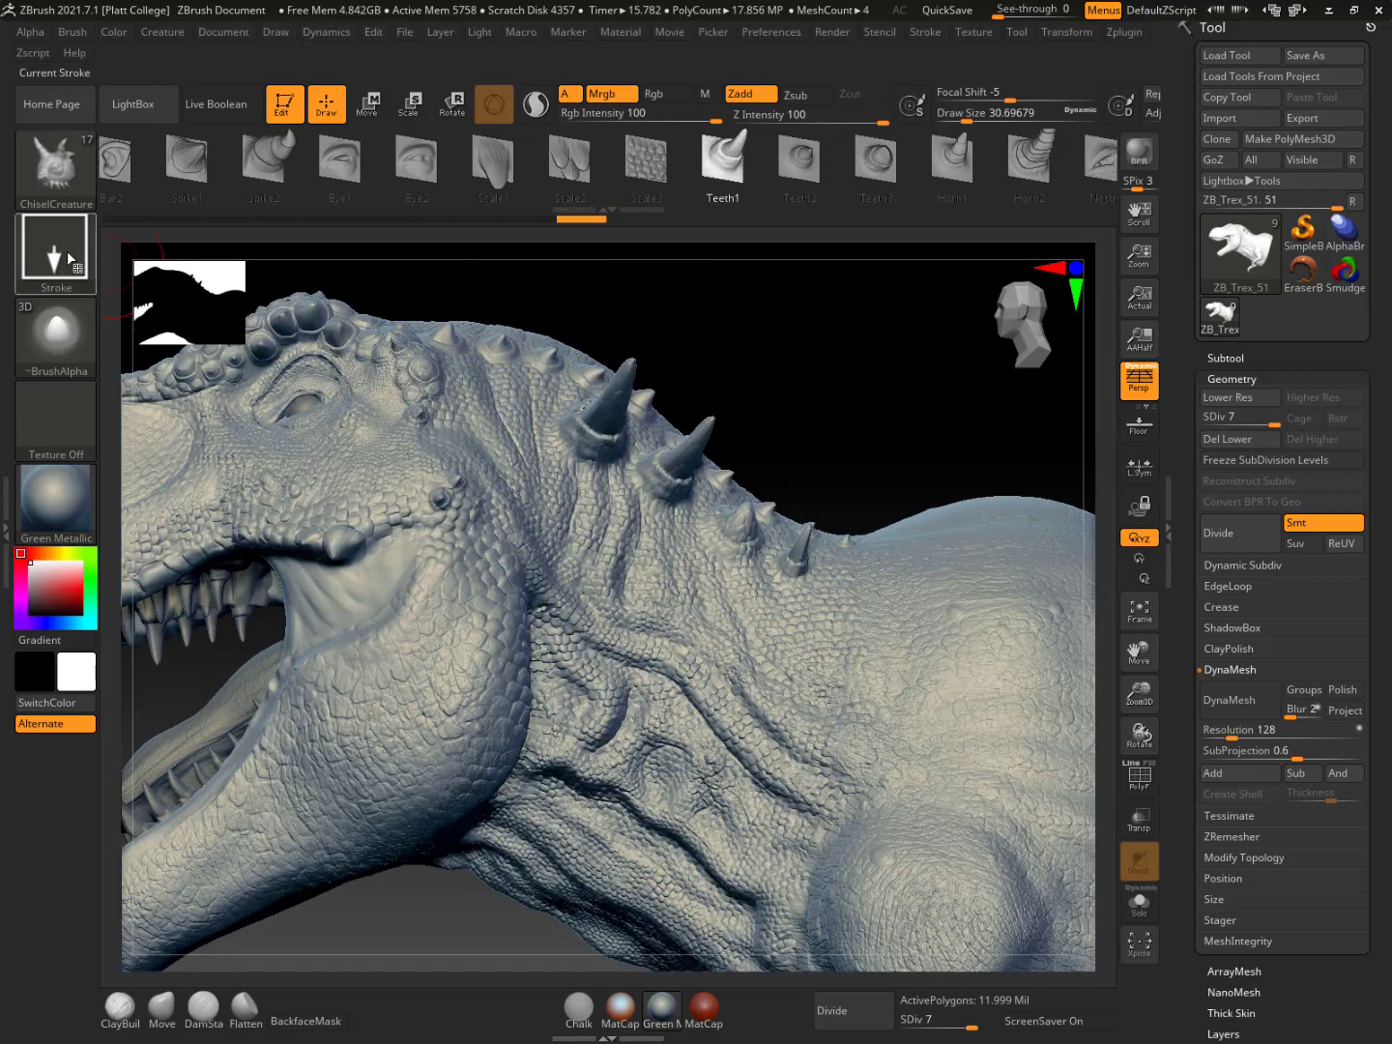
mouse_move(74, 263)
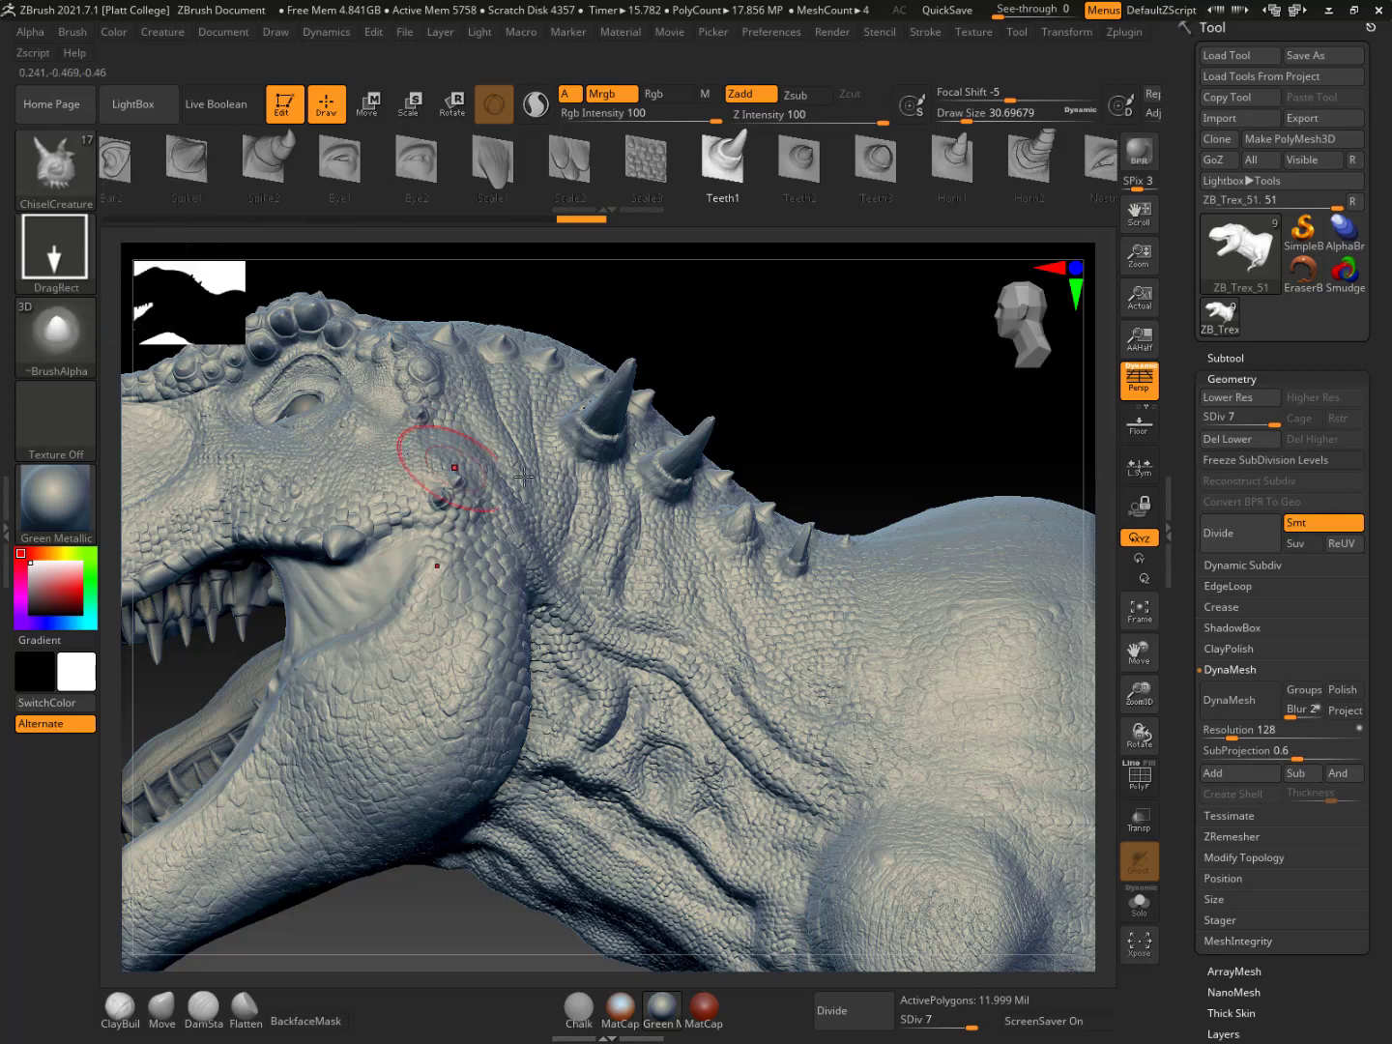
mouse_move(900, 597)
left_mouse_down()
mouse_move(923, 599)
mouse_move(952, 568)
mouse_move(944, 517)
mouse_move(815, 487)
mouse_move(801, 538)
mouse_move(851, 484)
mouse_move(904, 541)
mouse_move(914, 503)
mouse_move(899, 498)
left_mouse_up()
key("ctrl")
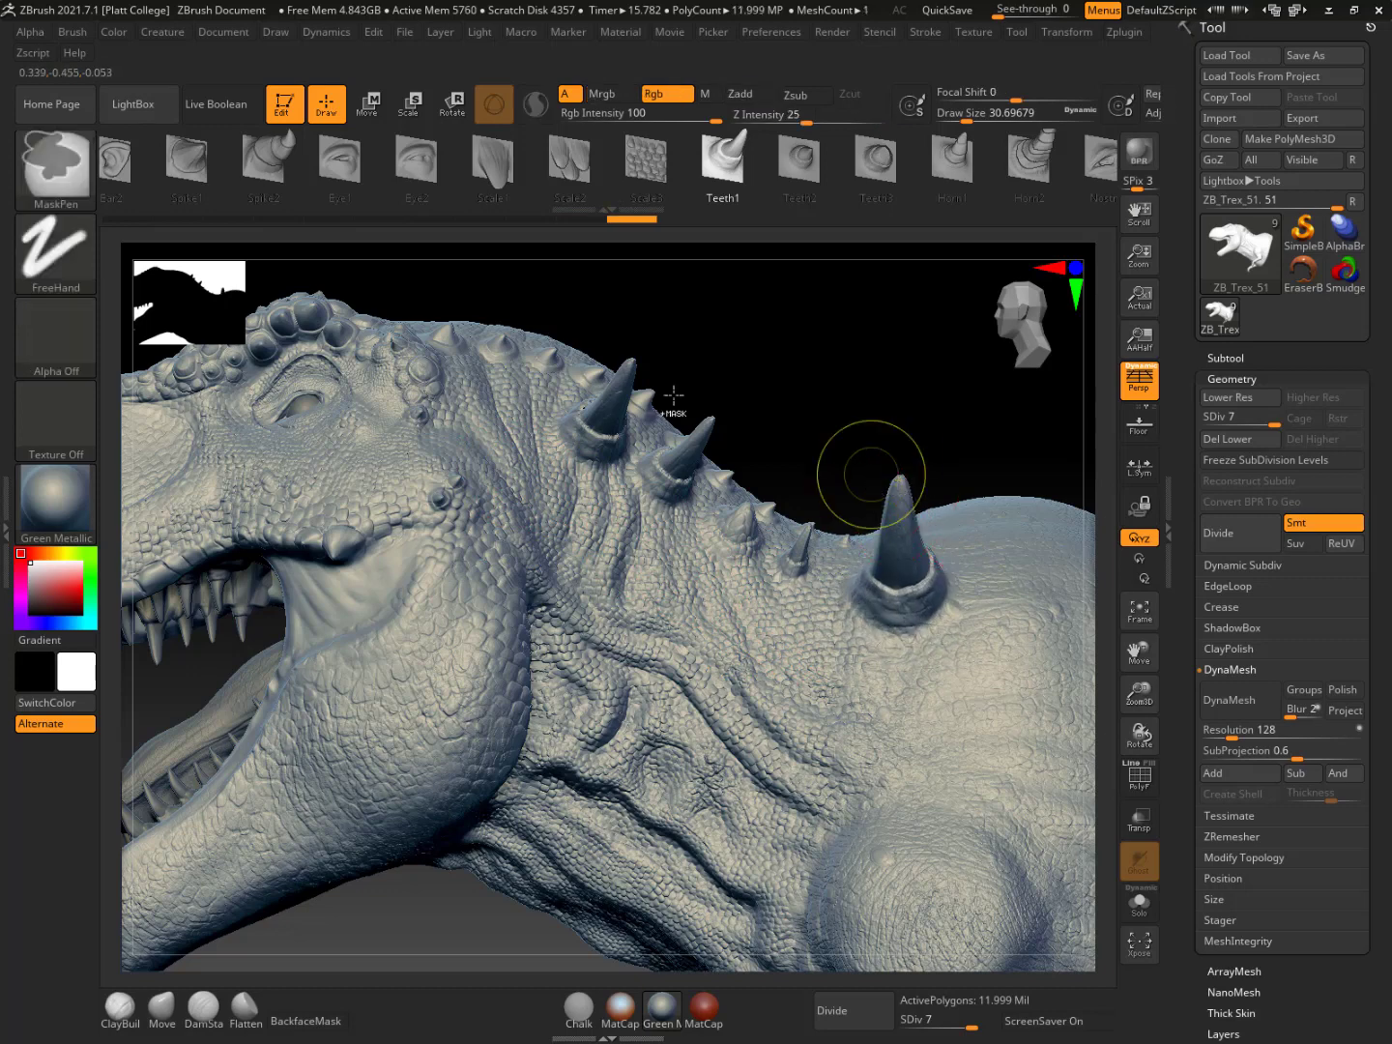
key("ctrl+z")
Switch the brush stroke to DragDot and slide a horn across the T-rex's back, neck and head
left_click(55, 253)
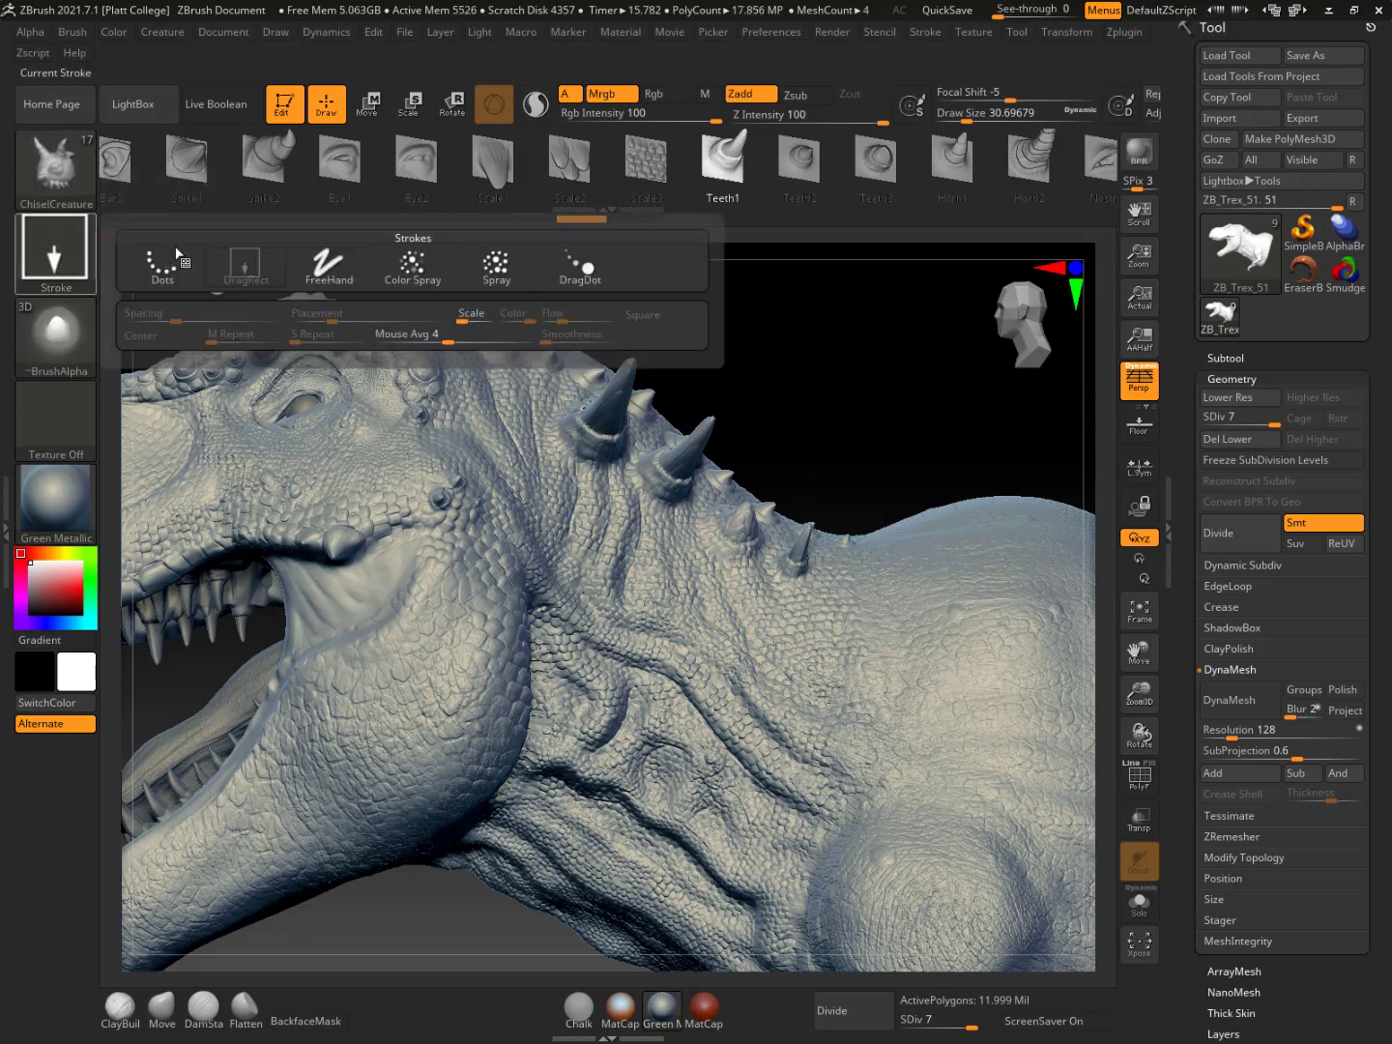
left_click(570, 274)
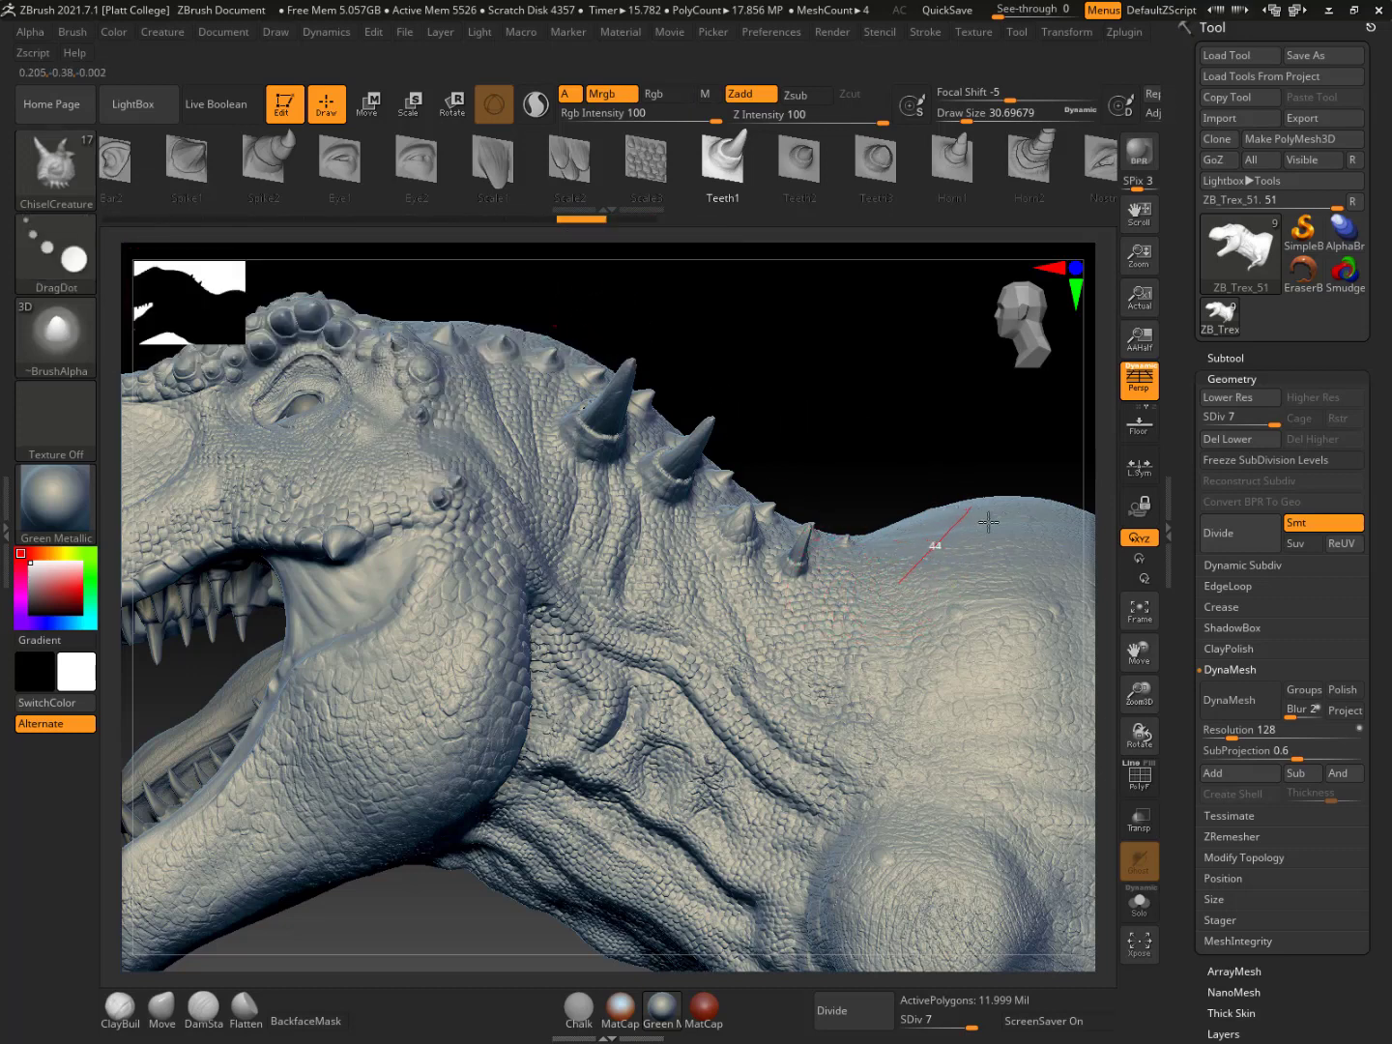
left_click_drag(994, 529, 990, 693)
left_click_drag(848, 689, 389, 458)
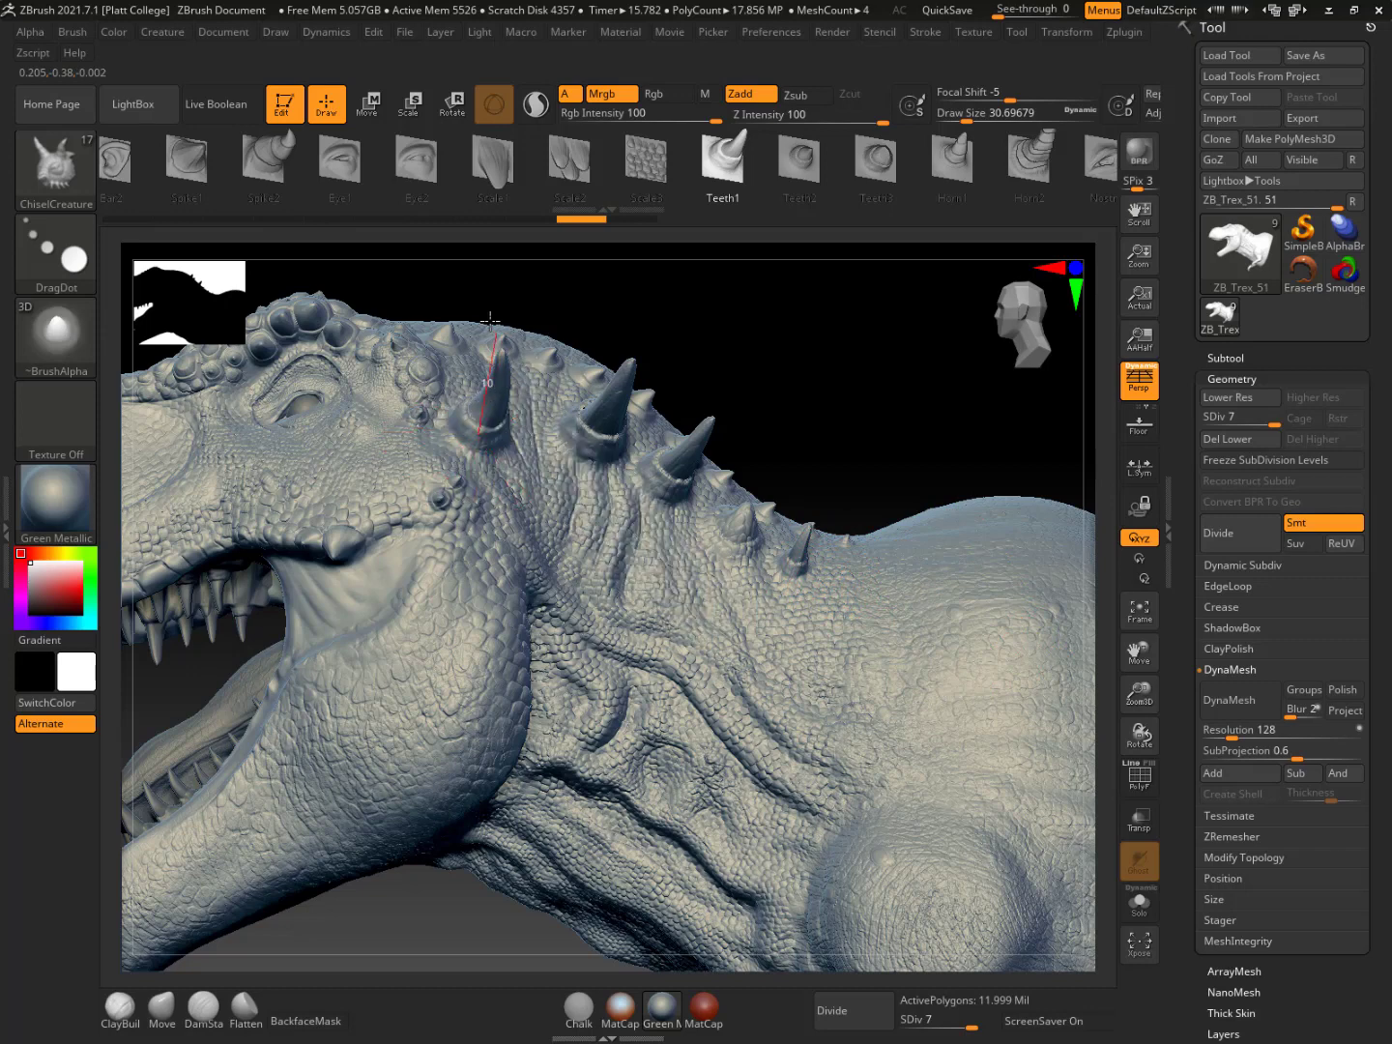
left_click_drag(484, 314, 467, 368)
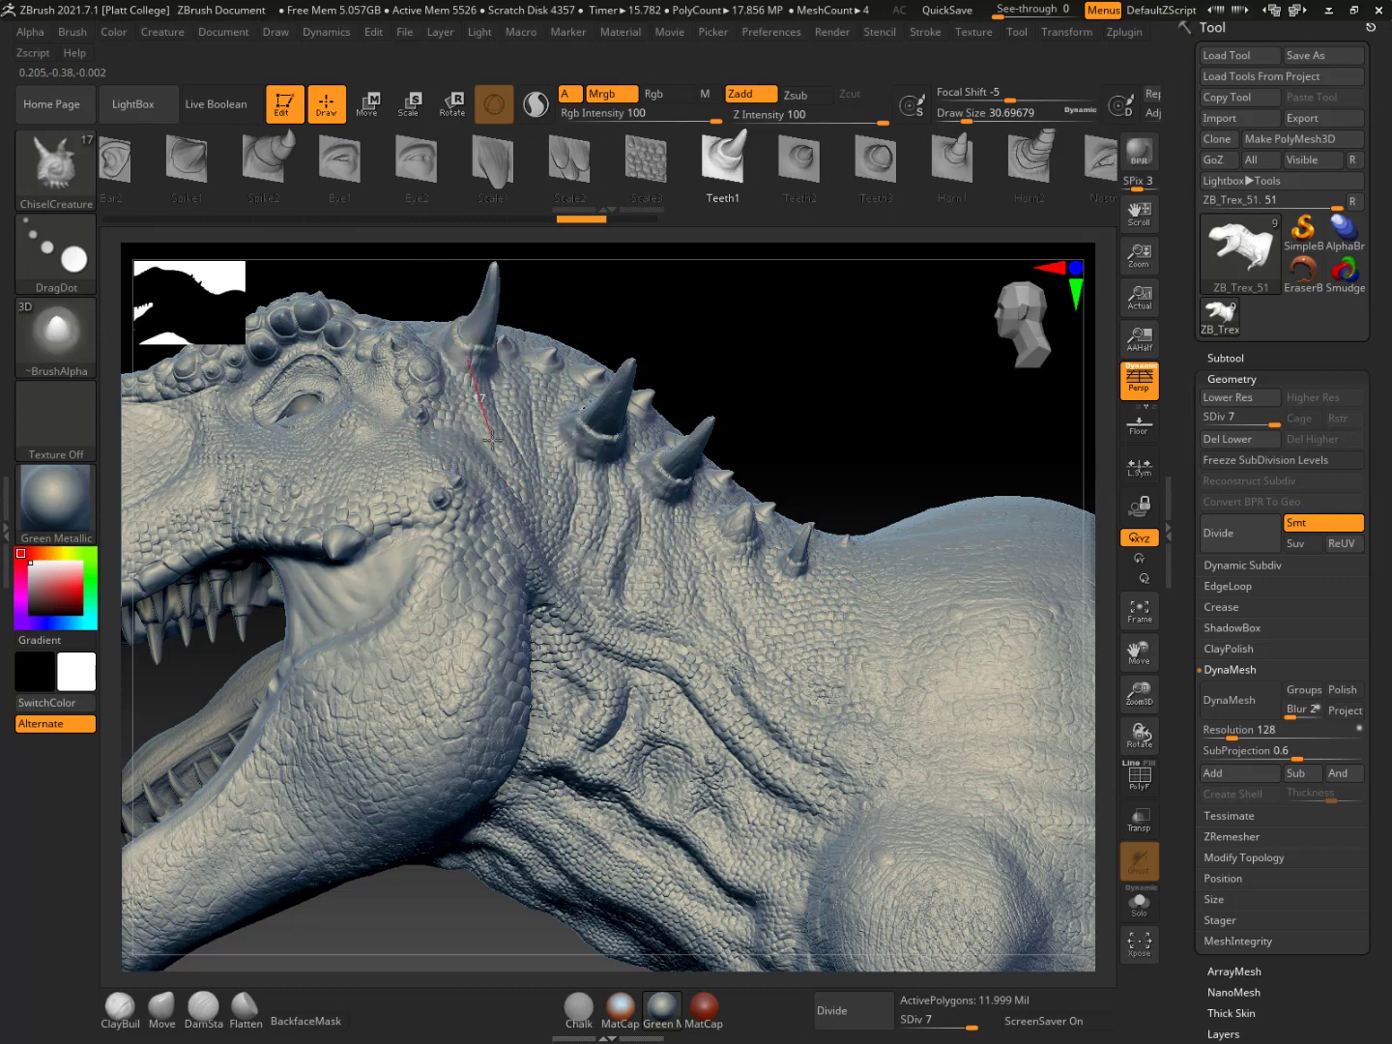
left_click_drag(503, 464, 466, 481)
Try positioning a DragDot horn on the upper back and undo it
left_click_drag(811, 374, 823, 509)
mouse_move(892, 456)
left_mouse_down()
mouse_move(867, 413)
mouse_move(874, 435)
left_mouse_up()
mouse_move(933, 581)
left_mouse_down()
mouse_move(876, 641)
mouse_move(830, 638)
left_mouse_up()
key("ctrl+z")
Reduce the Draw Size to about 10.5 and place a horn on the upper neck just behind the head
left_click_drag(887, 435, 915, 542)
key("space")
left_click_drag(930, 607, 923, 610)
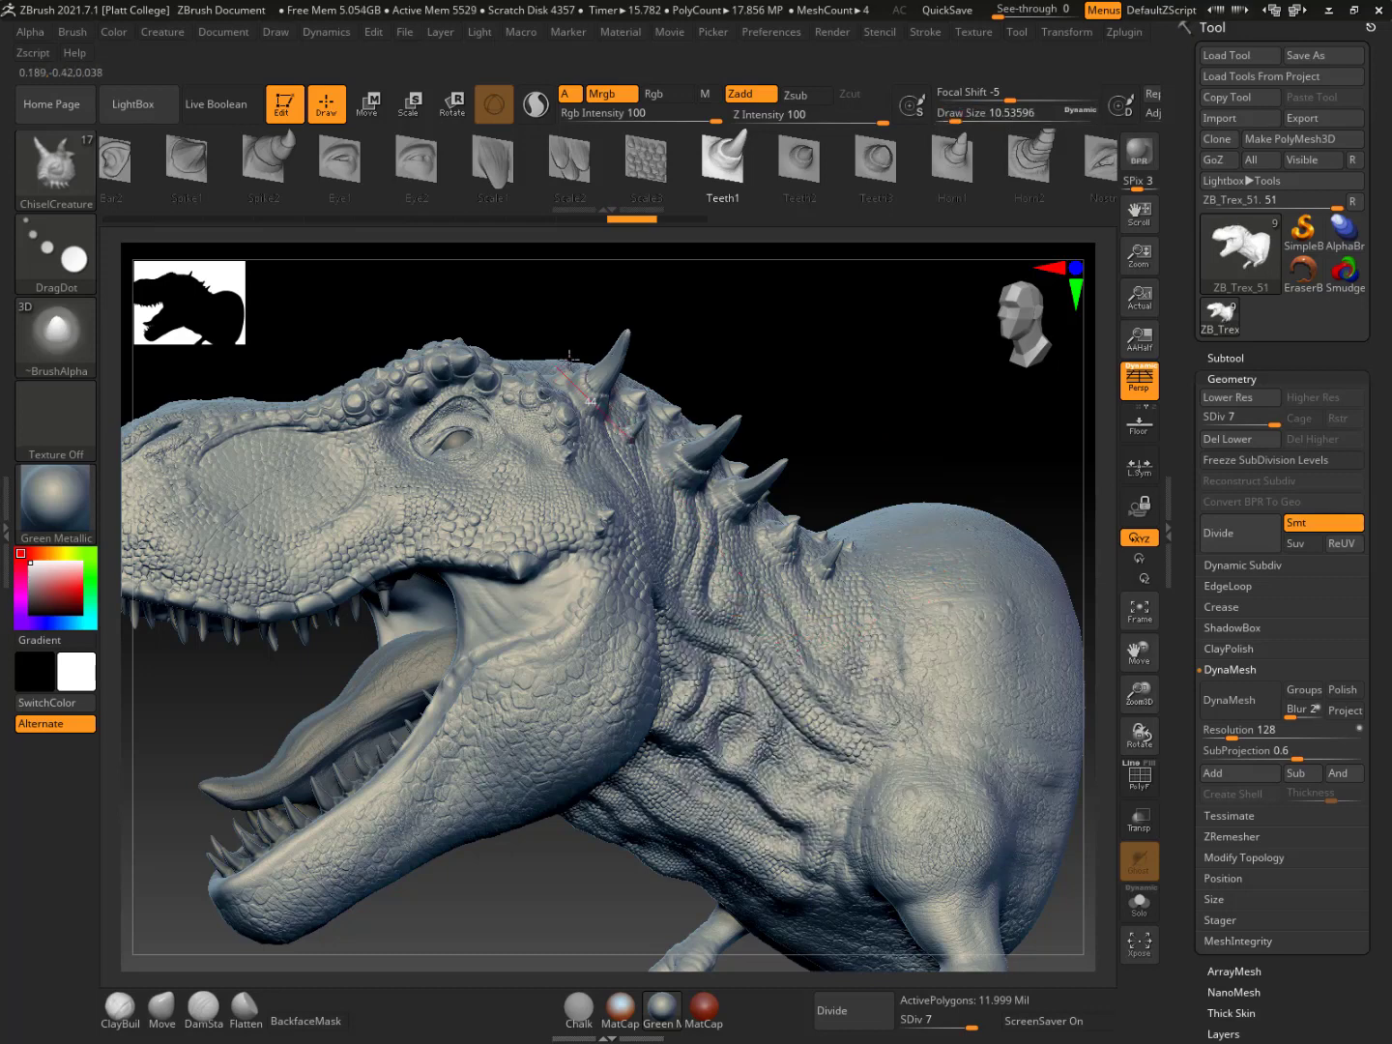
mouse_move(814, 363)
left_mouse_down()
mouse_move(889, 370)
mouse_move(887, 275)
mouse_move(707, 472)
left_mouse_up()
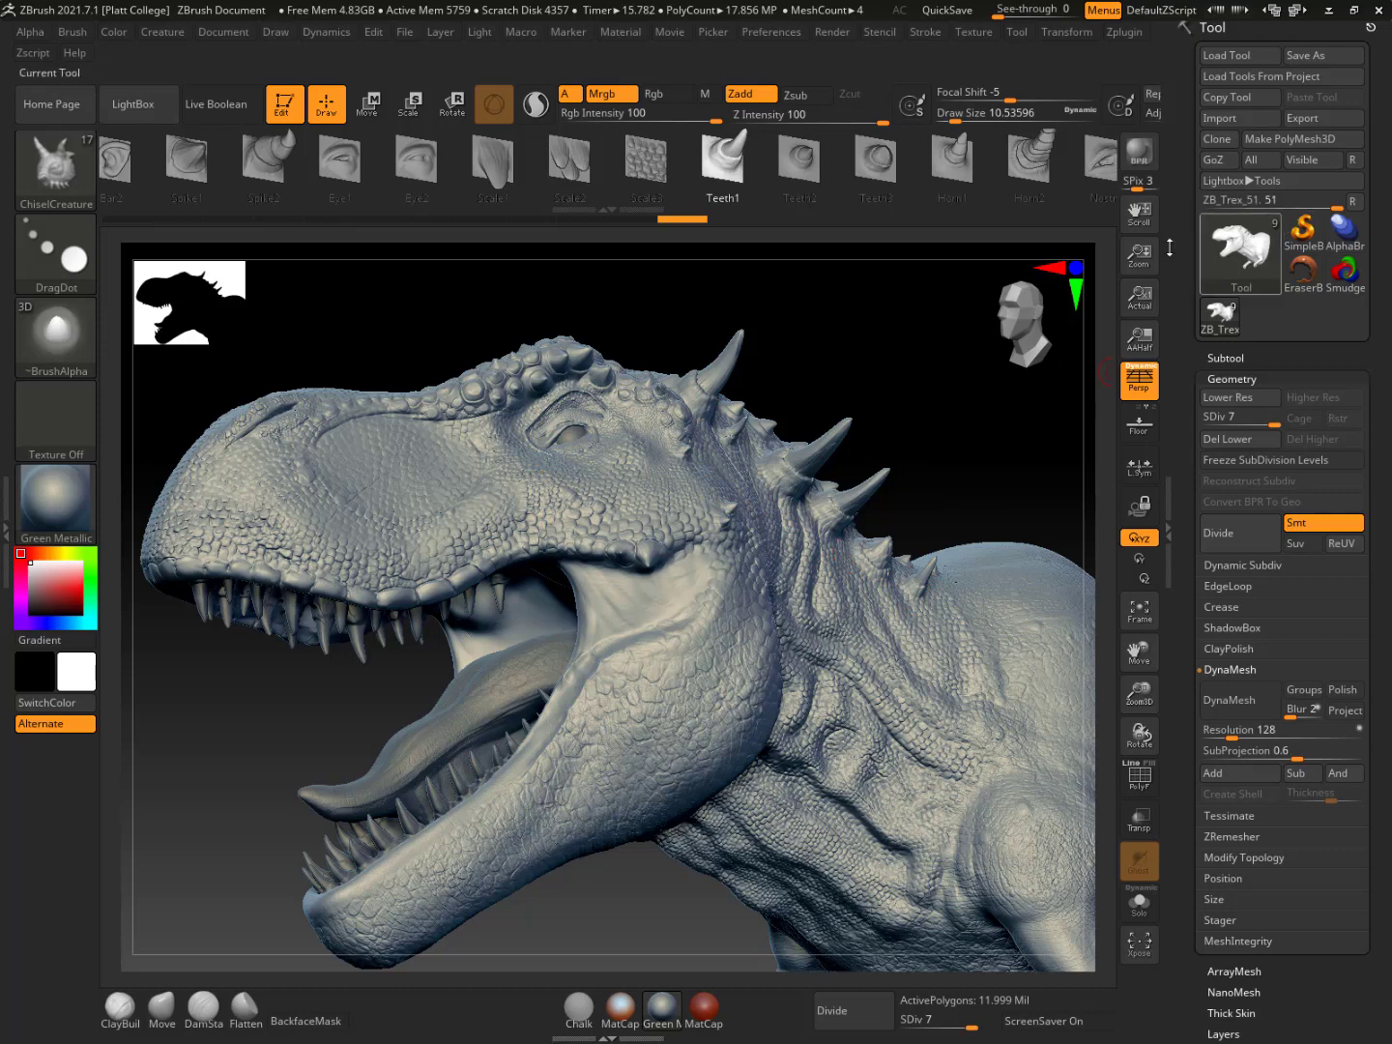
Switch from the T-rex to the SimpleBrush tool, leaving Edit mode, and clear the canvas
left_click(1307, 236)
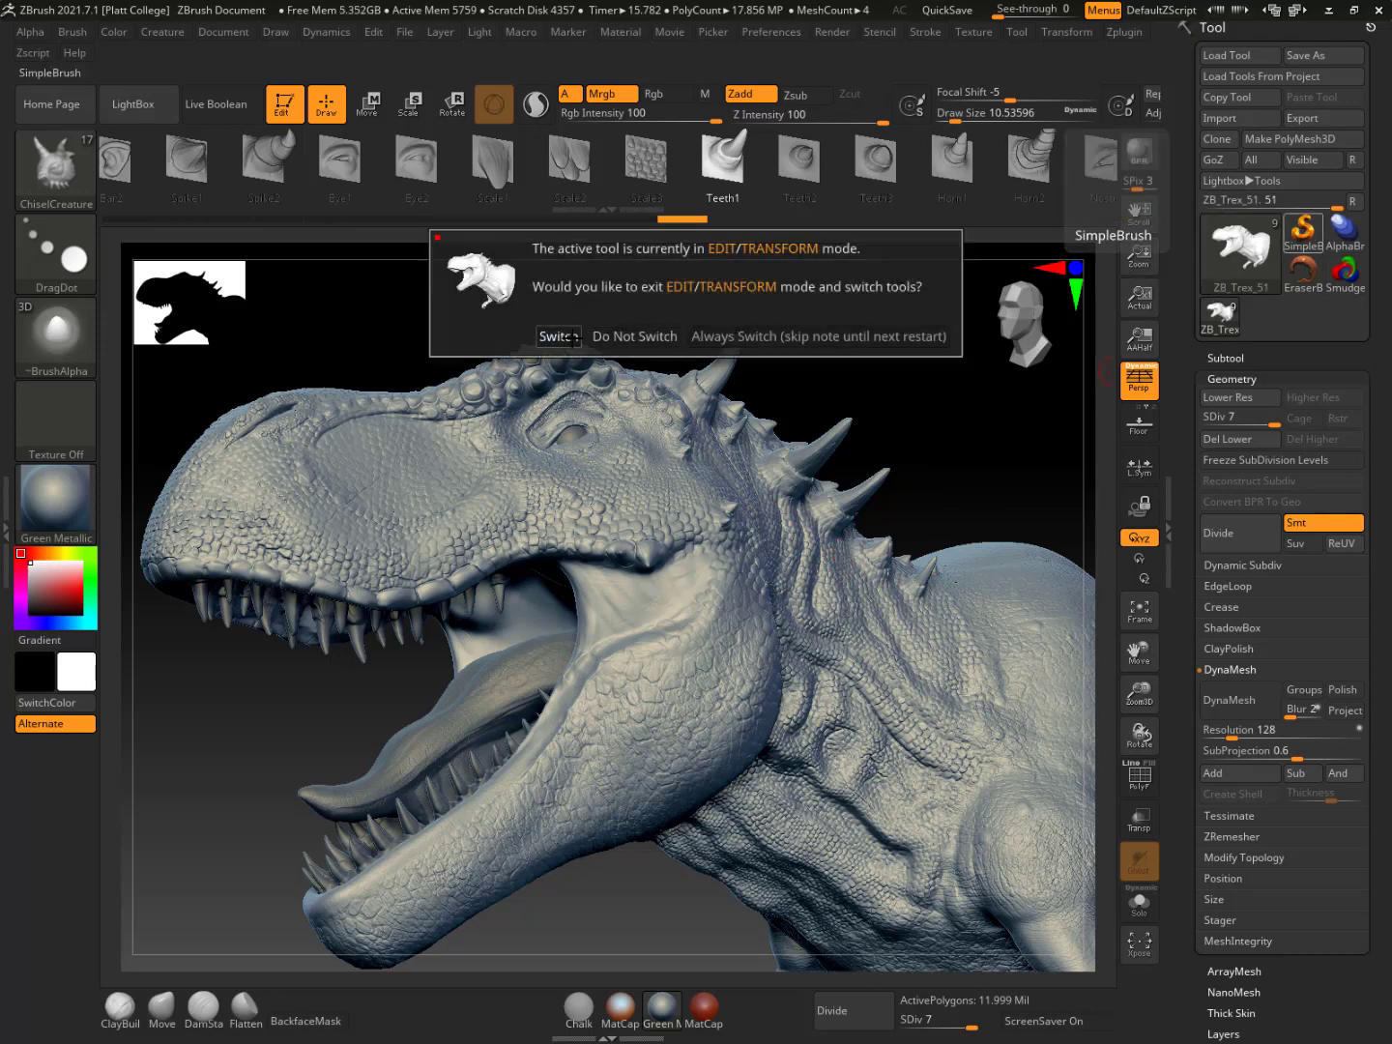
left_click(574, 336)
key("ctrl+n")
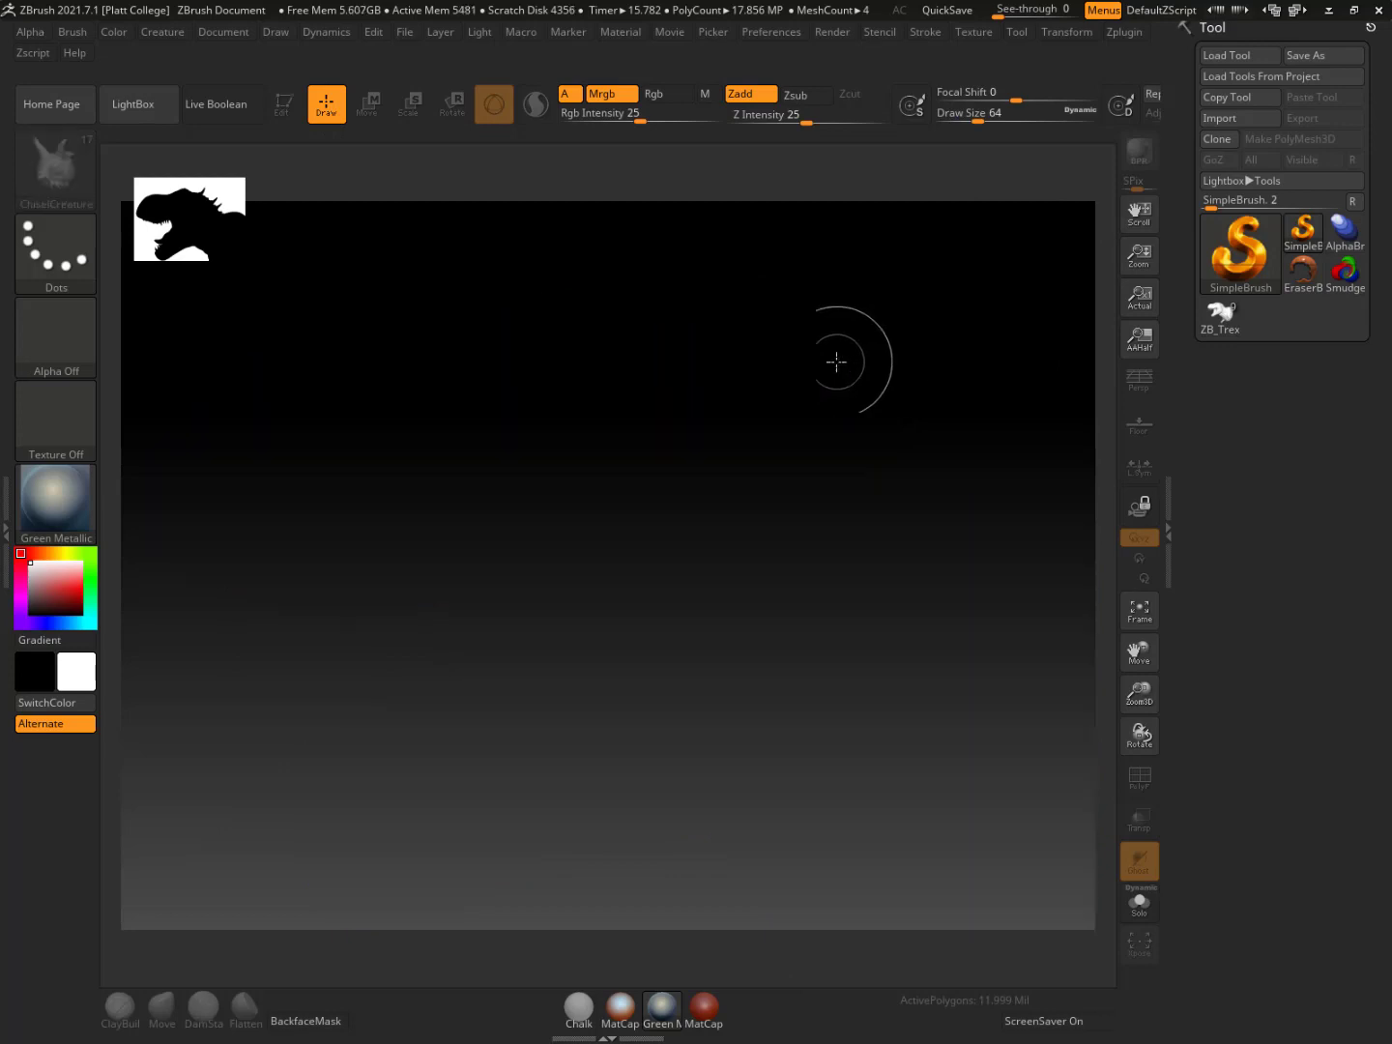
Draw a Plane3D_1 mesh on the canvas, enter Edit mode and convert it to a PolyMesh3D
left_click(1247, 253)
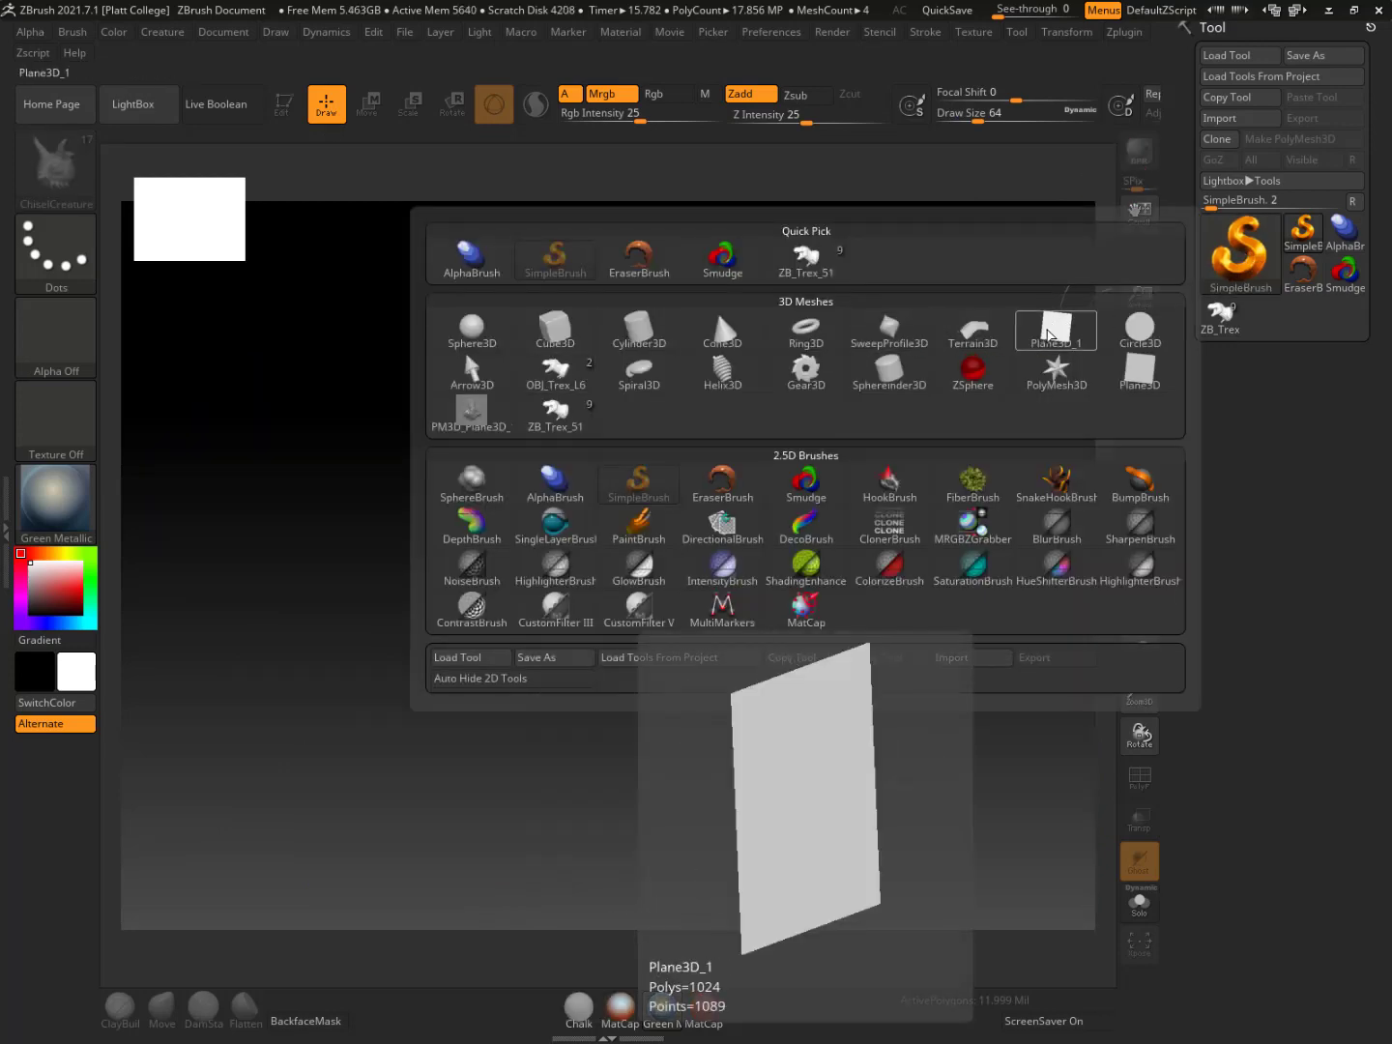
left_click(1050, 336)
left_click_drag(711, 488, 723, 683)
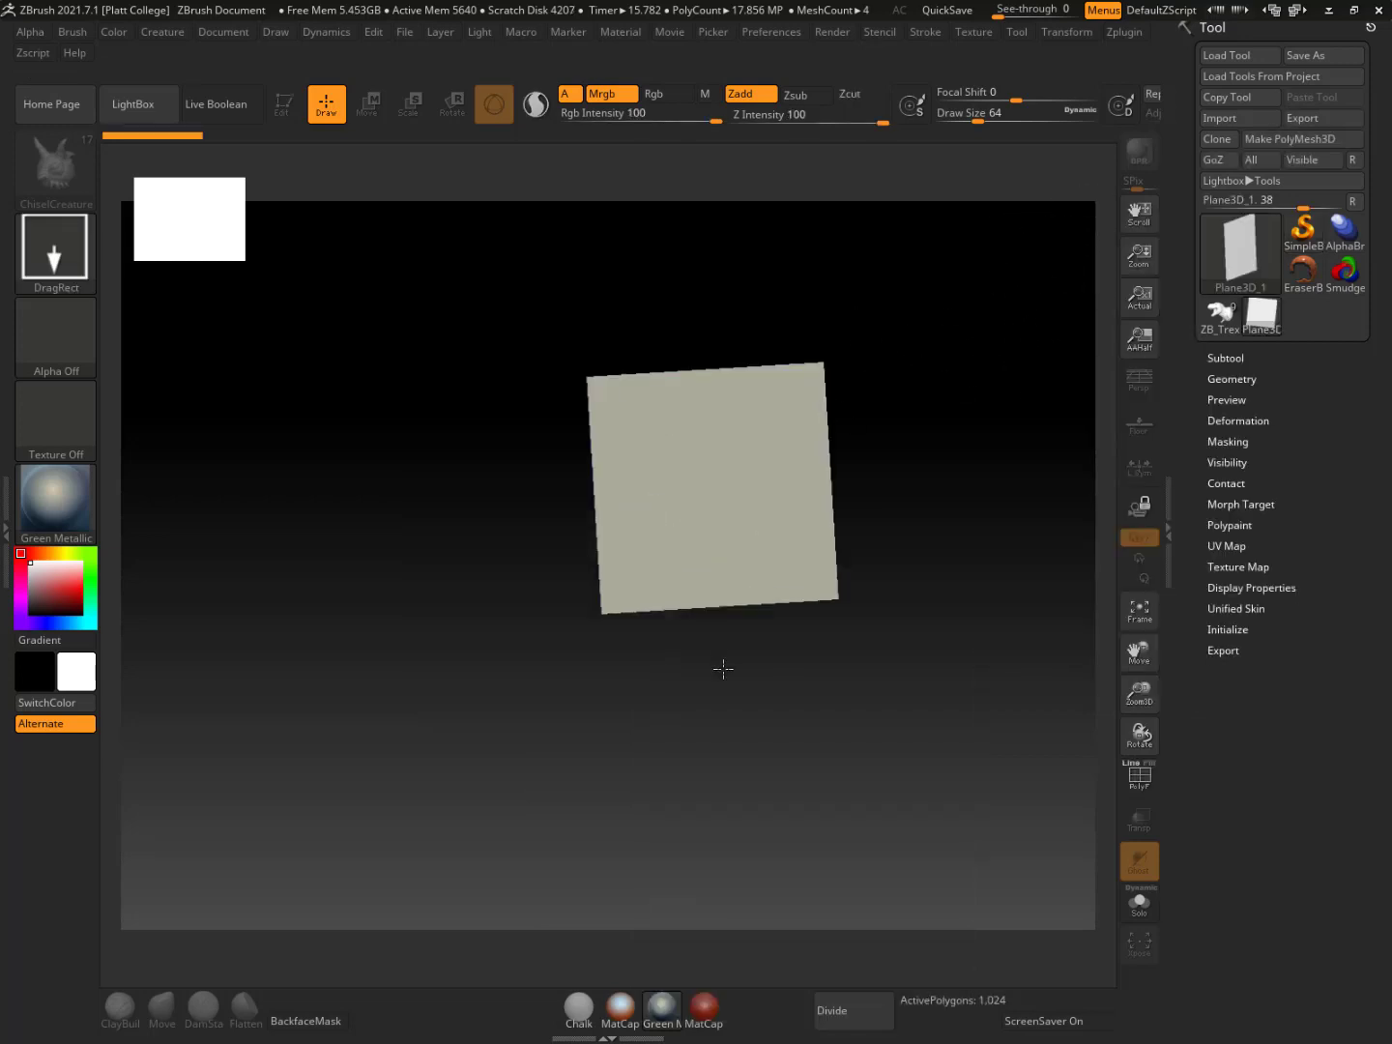
left_click(283, 103)
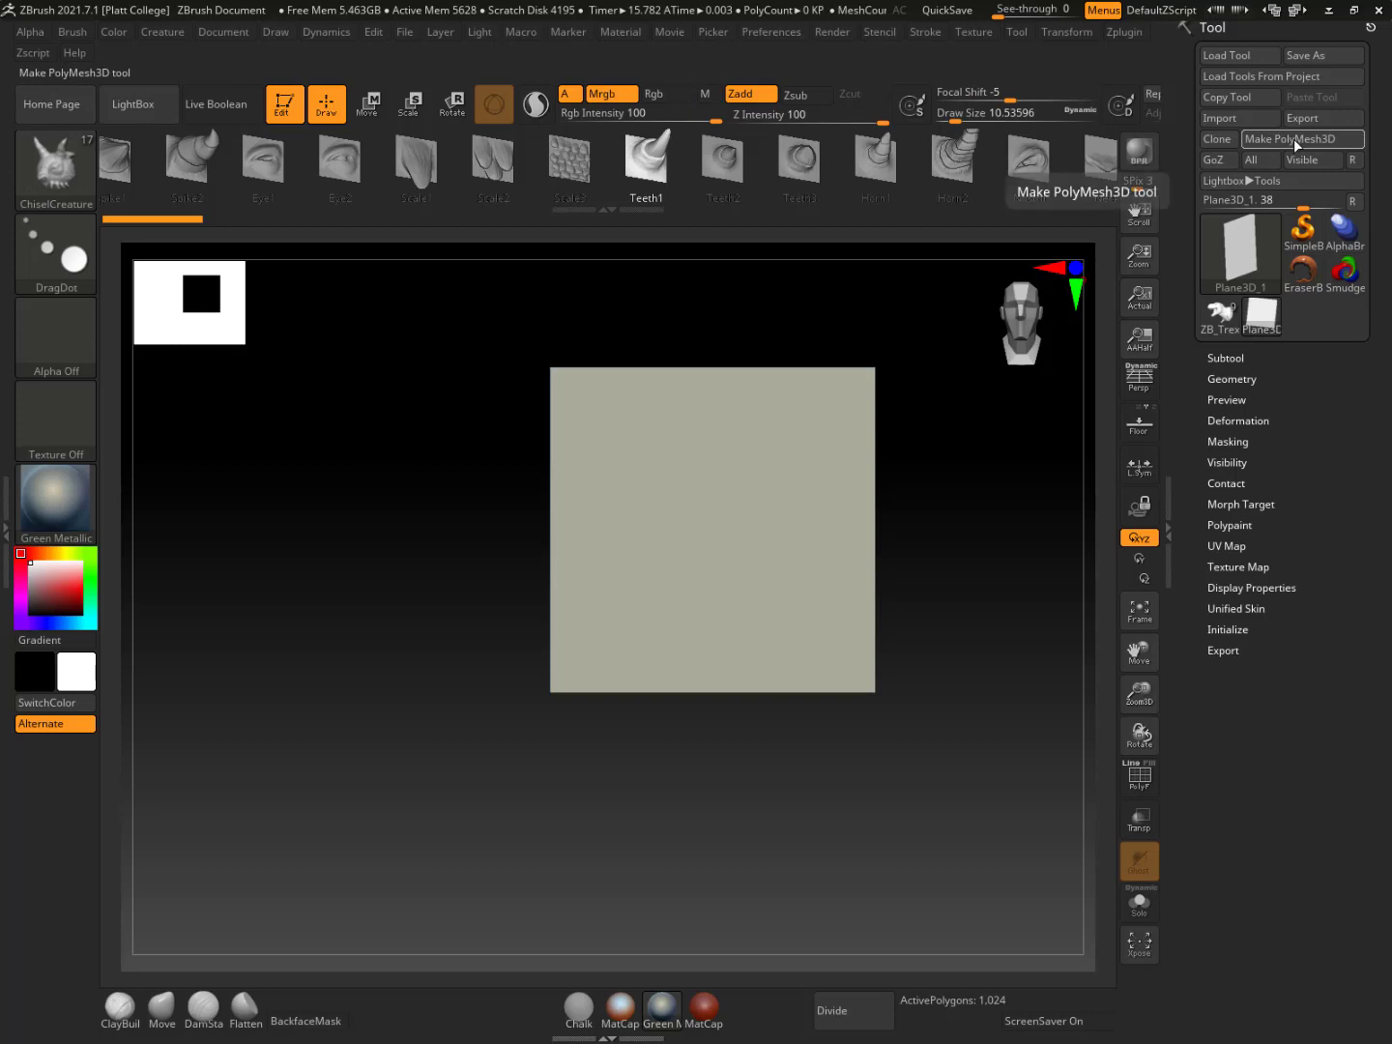
left_click(1295, 143)
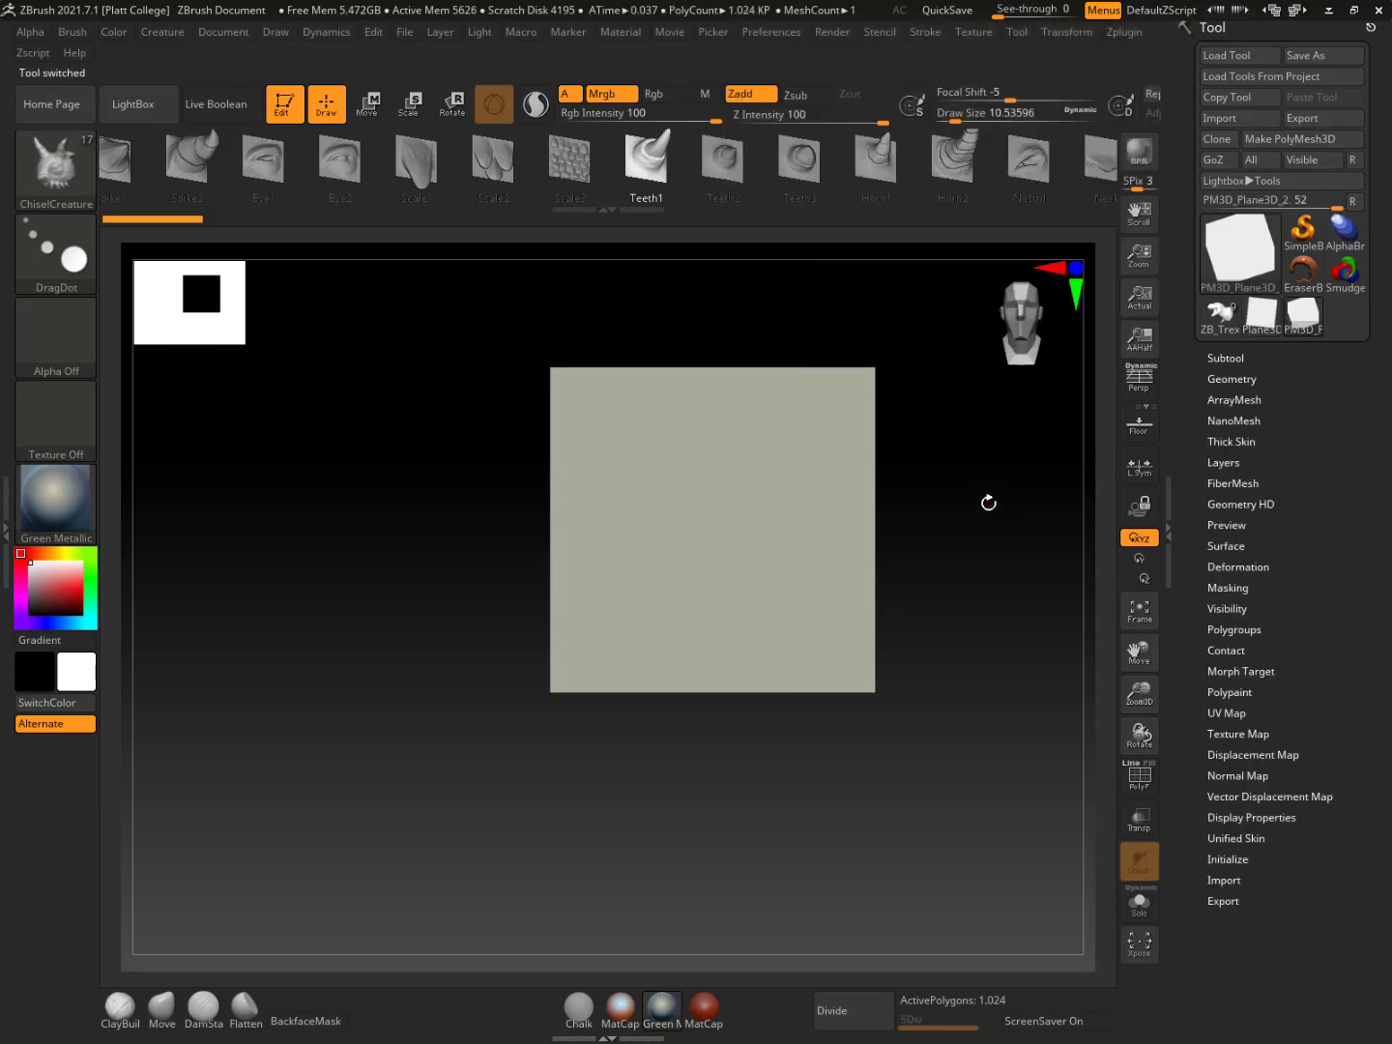
Subdivide the plane up to SDiv 7, with the polyframe shown only during the subdivision
left_click_drag(988, 502, 933, 624, "alt")
left_click(1139, 776)
left_click(1236, 379)
left_click(1243, 532)
mouse_move(1246, 276)
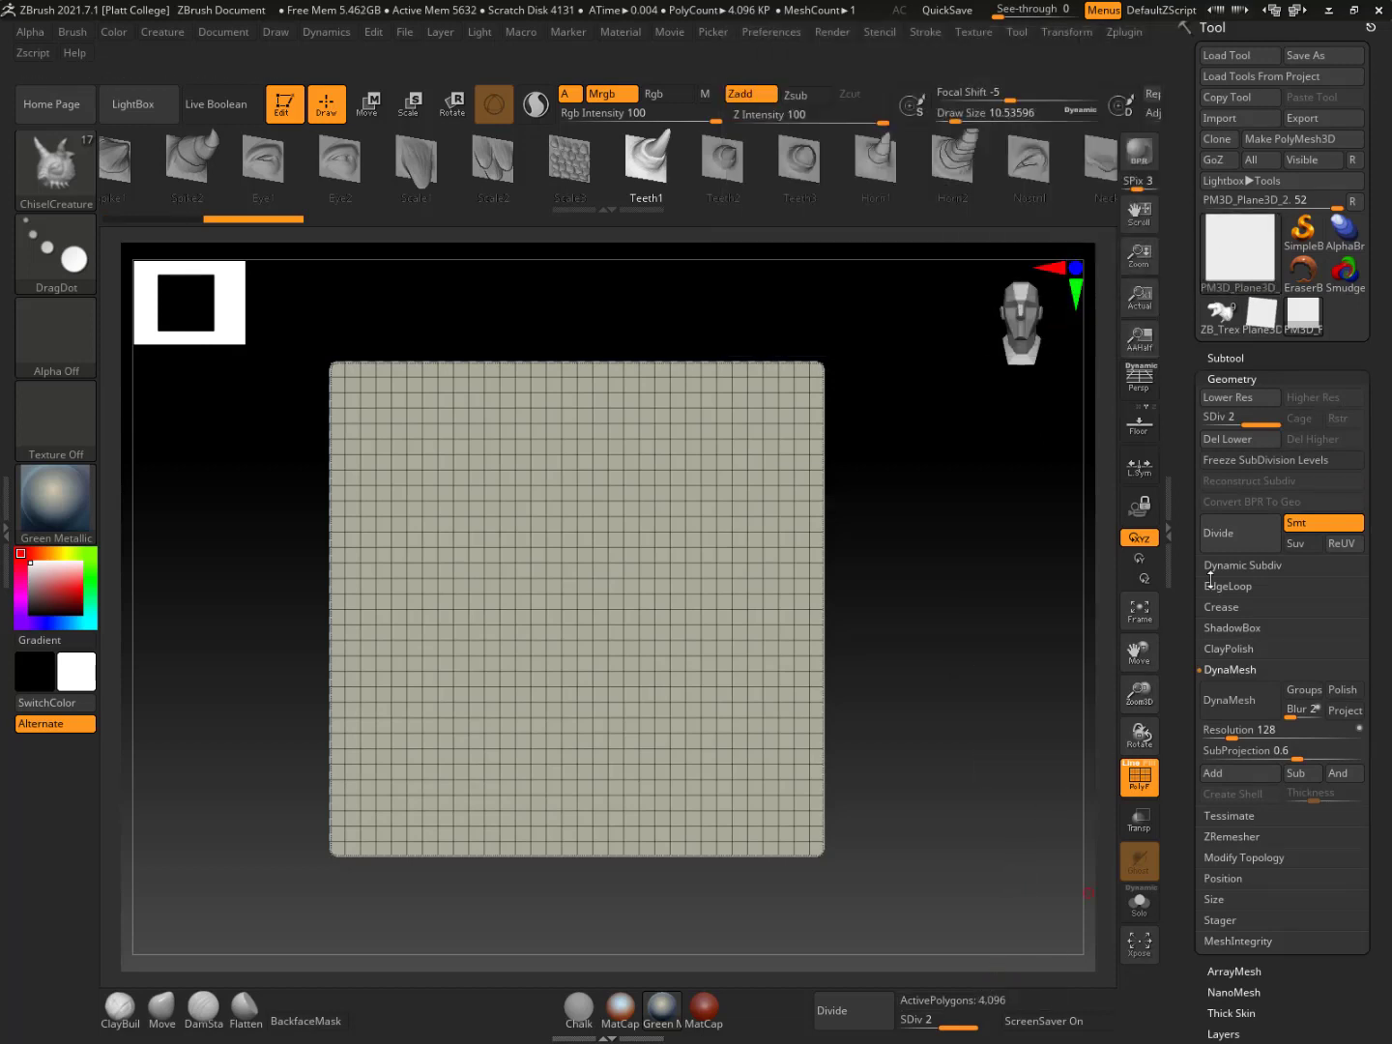
left_click(1247, 535)
left_click(1247, 535)
left_click(1247, 535)
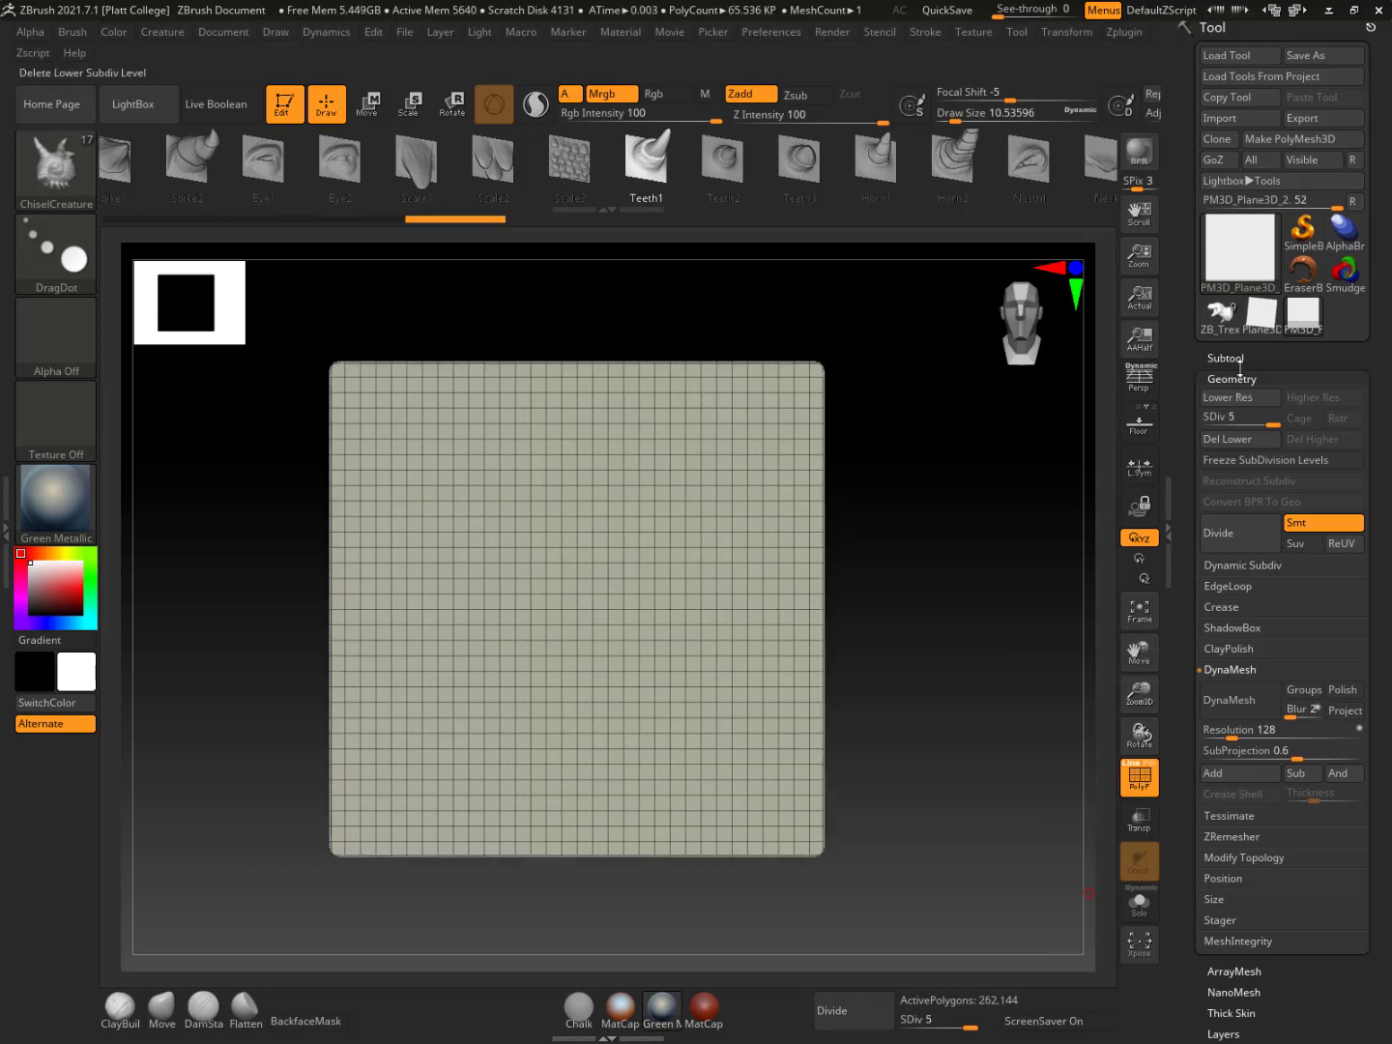
mouse_move(1247, 253)
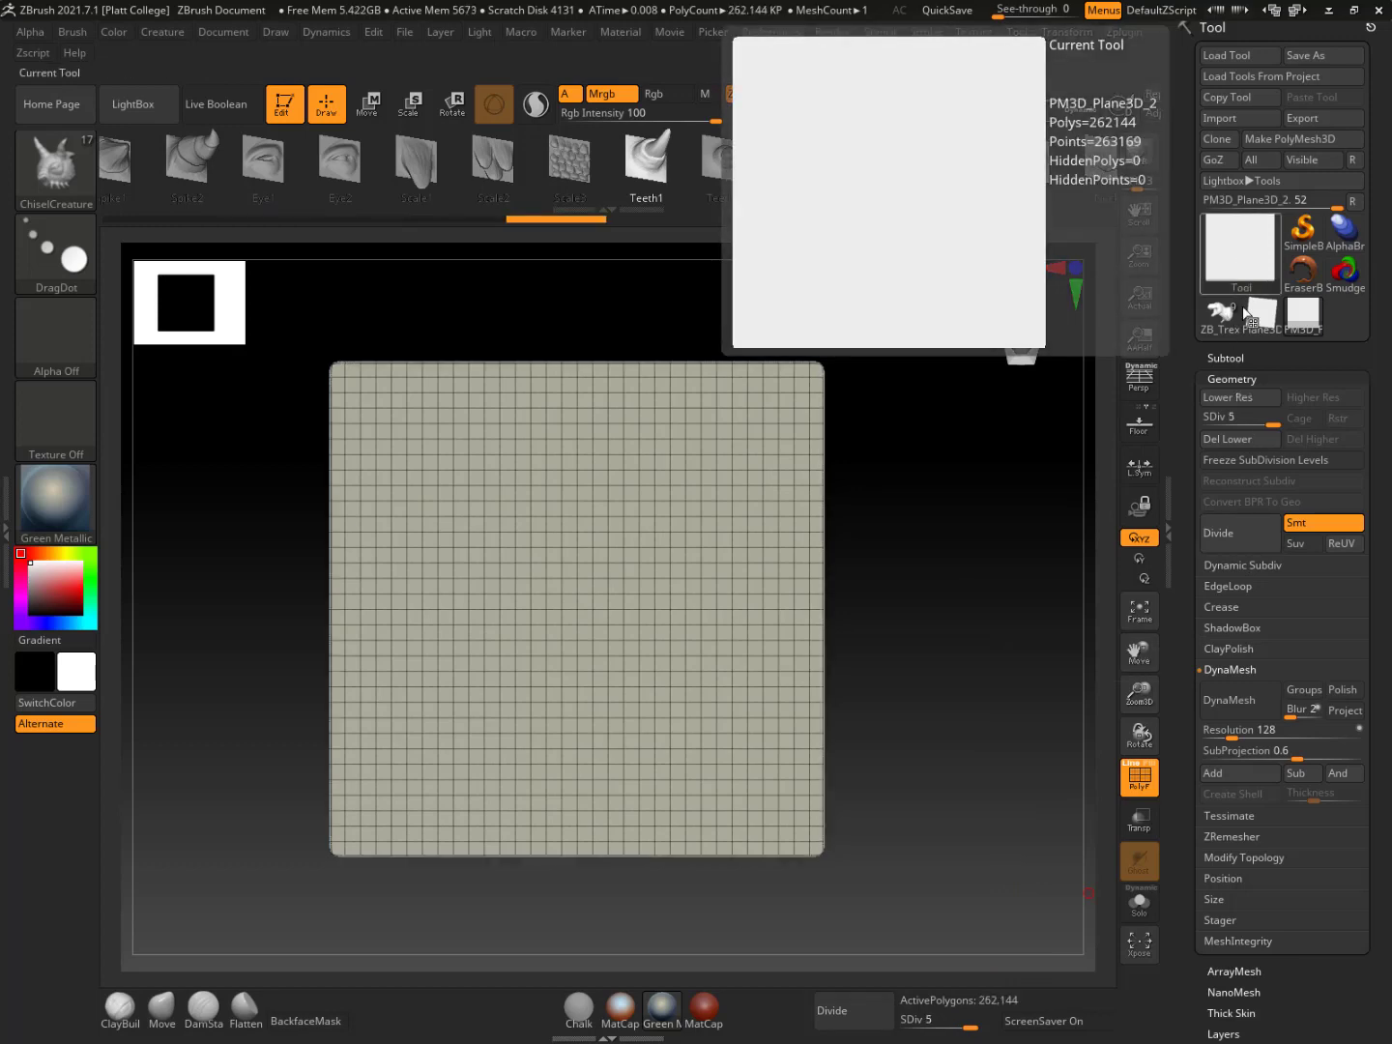
left_click(1247, 541)
mouse_move(1255, 267)
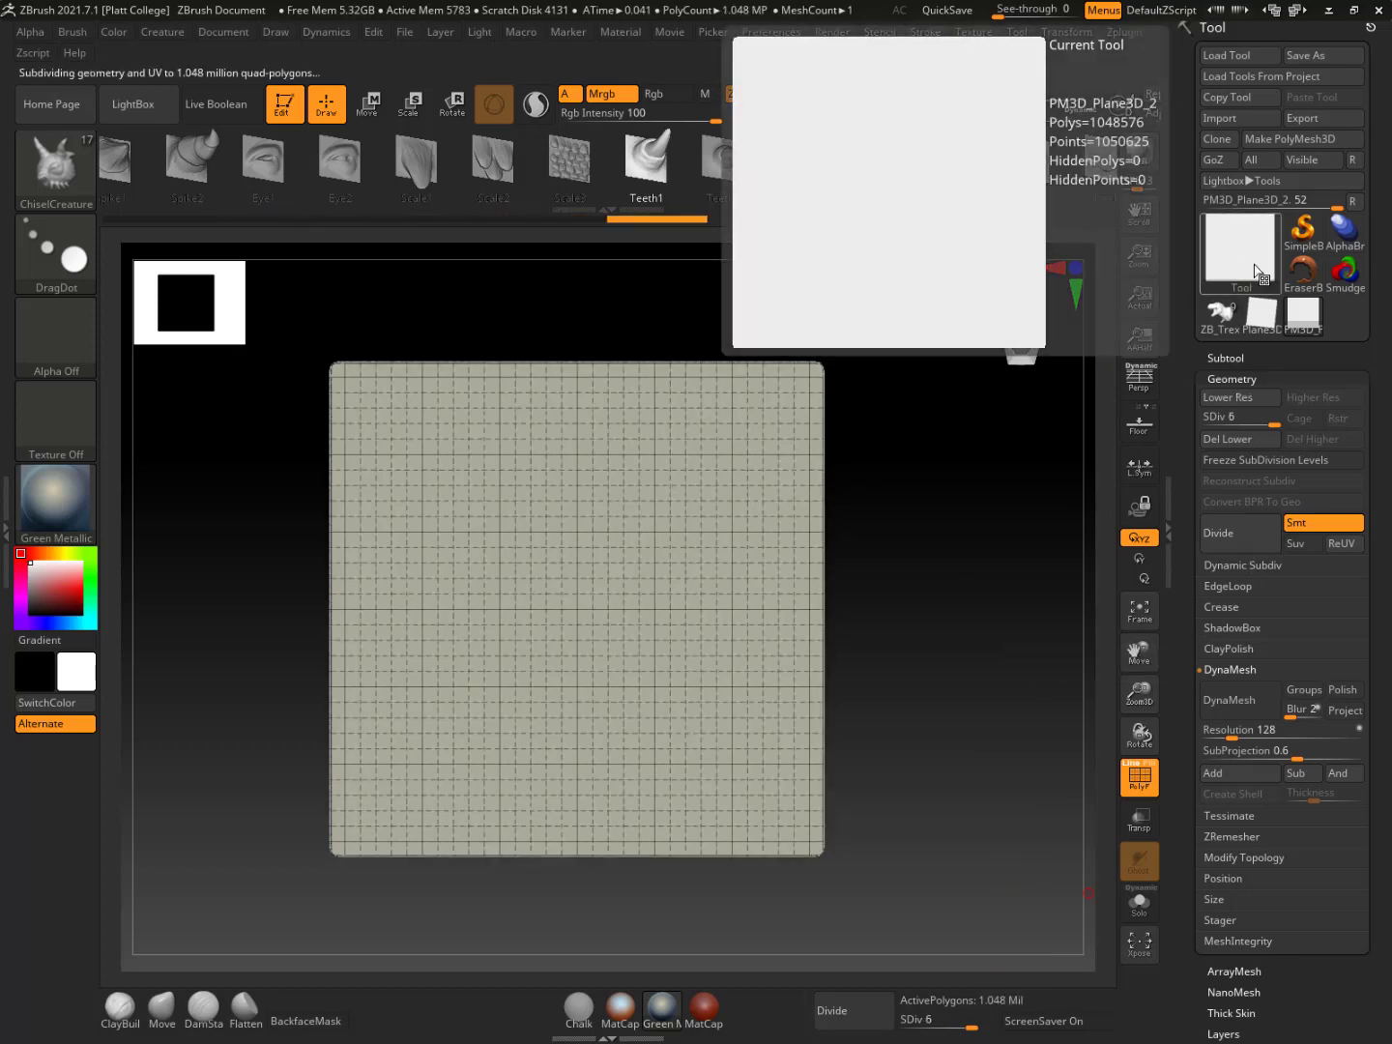
left_click(1247, 535)
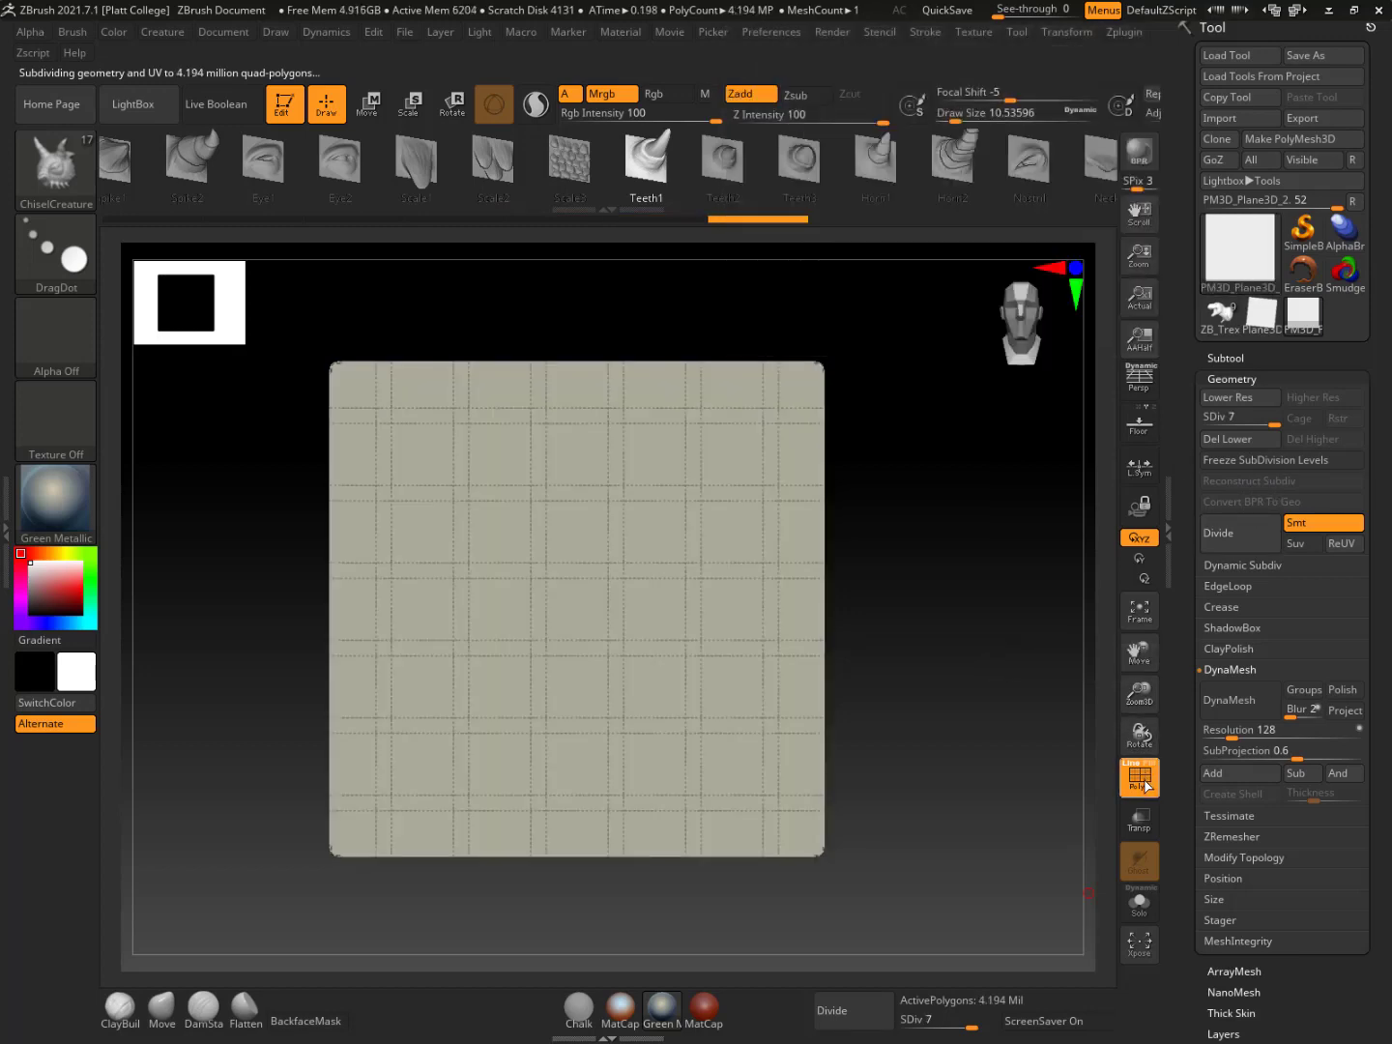
key("shift+f")
Choose the ClayBuildup brush, raise the Draw Size to about 97 and turn on X symmetry
left_click(92, 203)
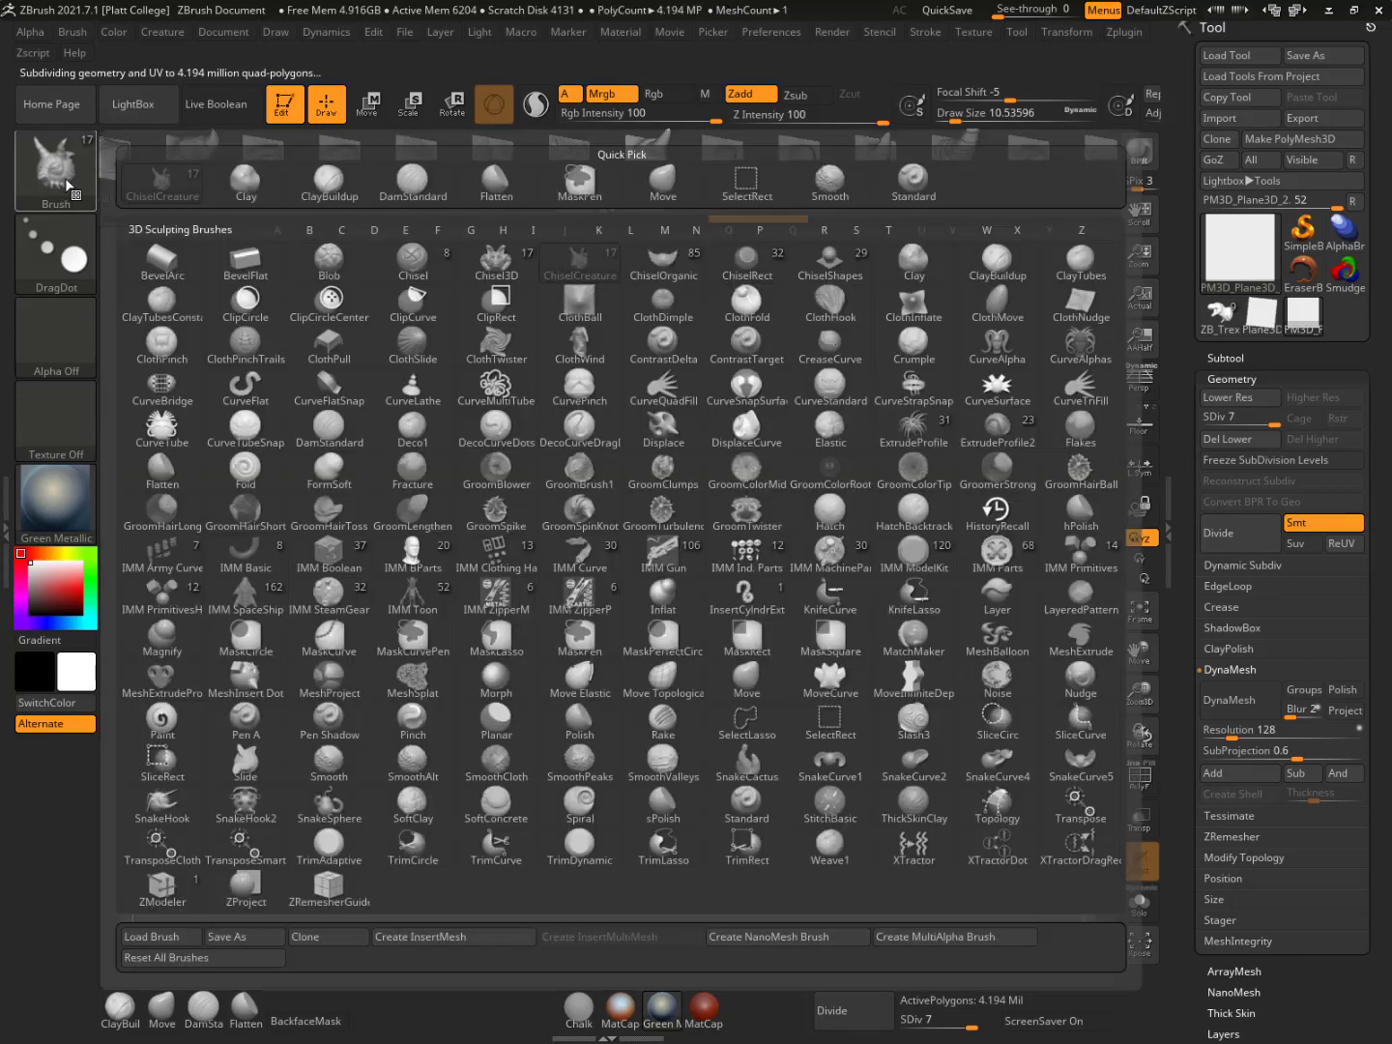
left_click(328, 186)
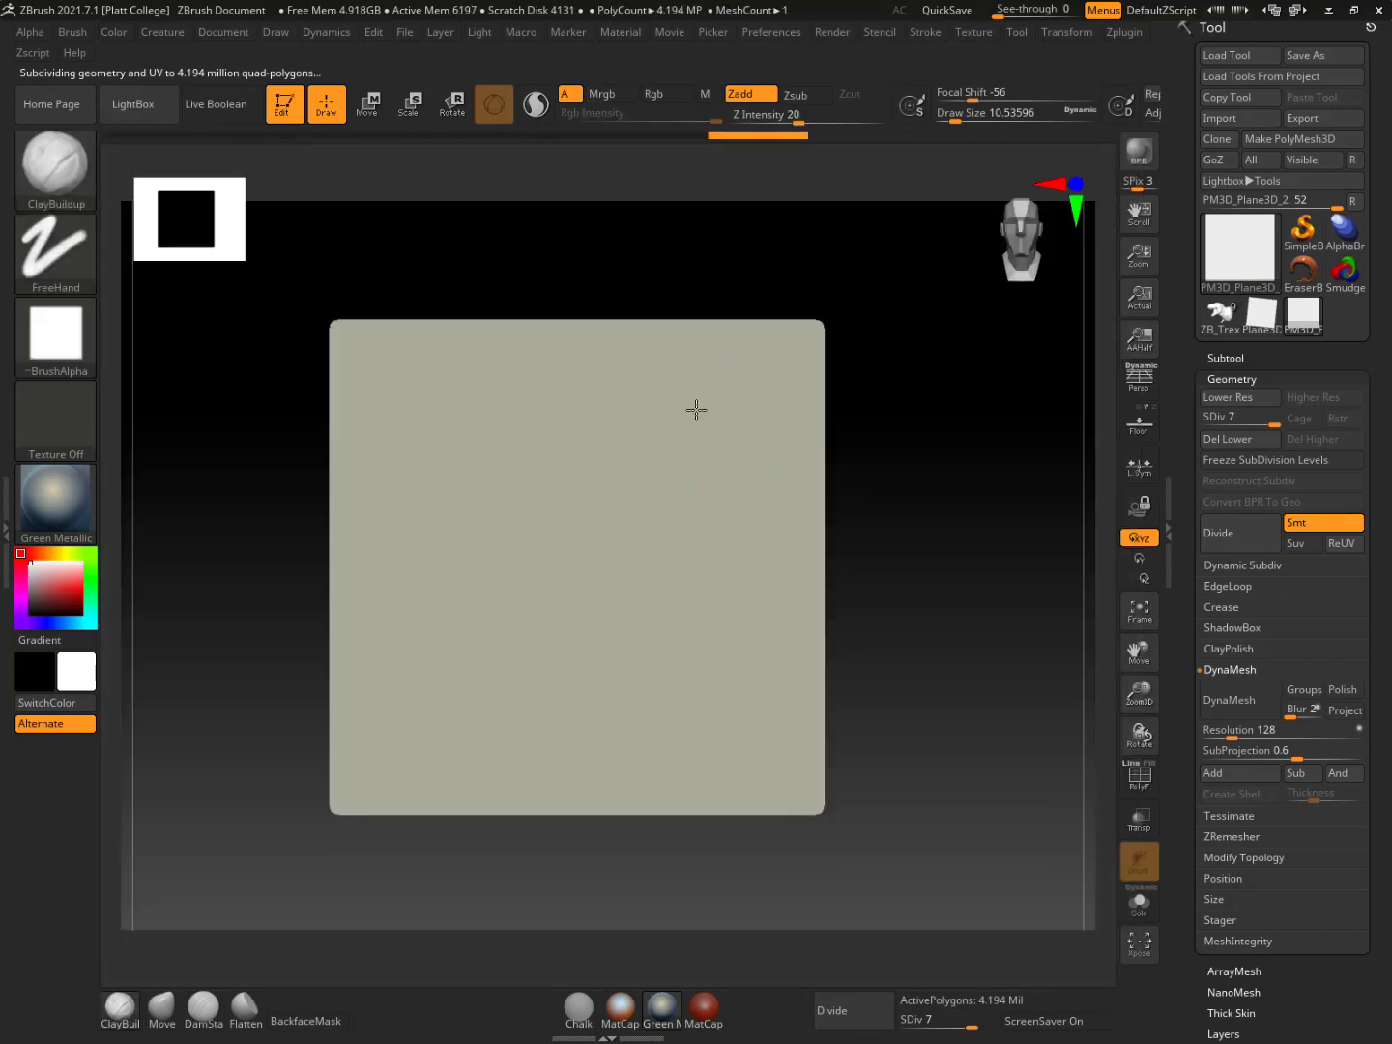
left_click_drag(972, 510, 866, 512)
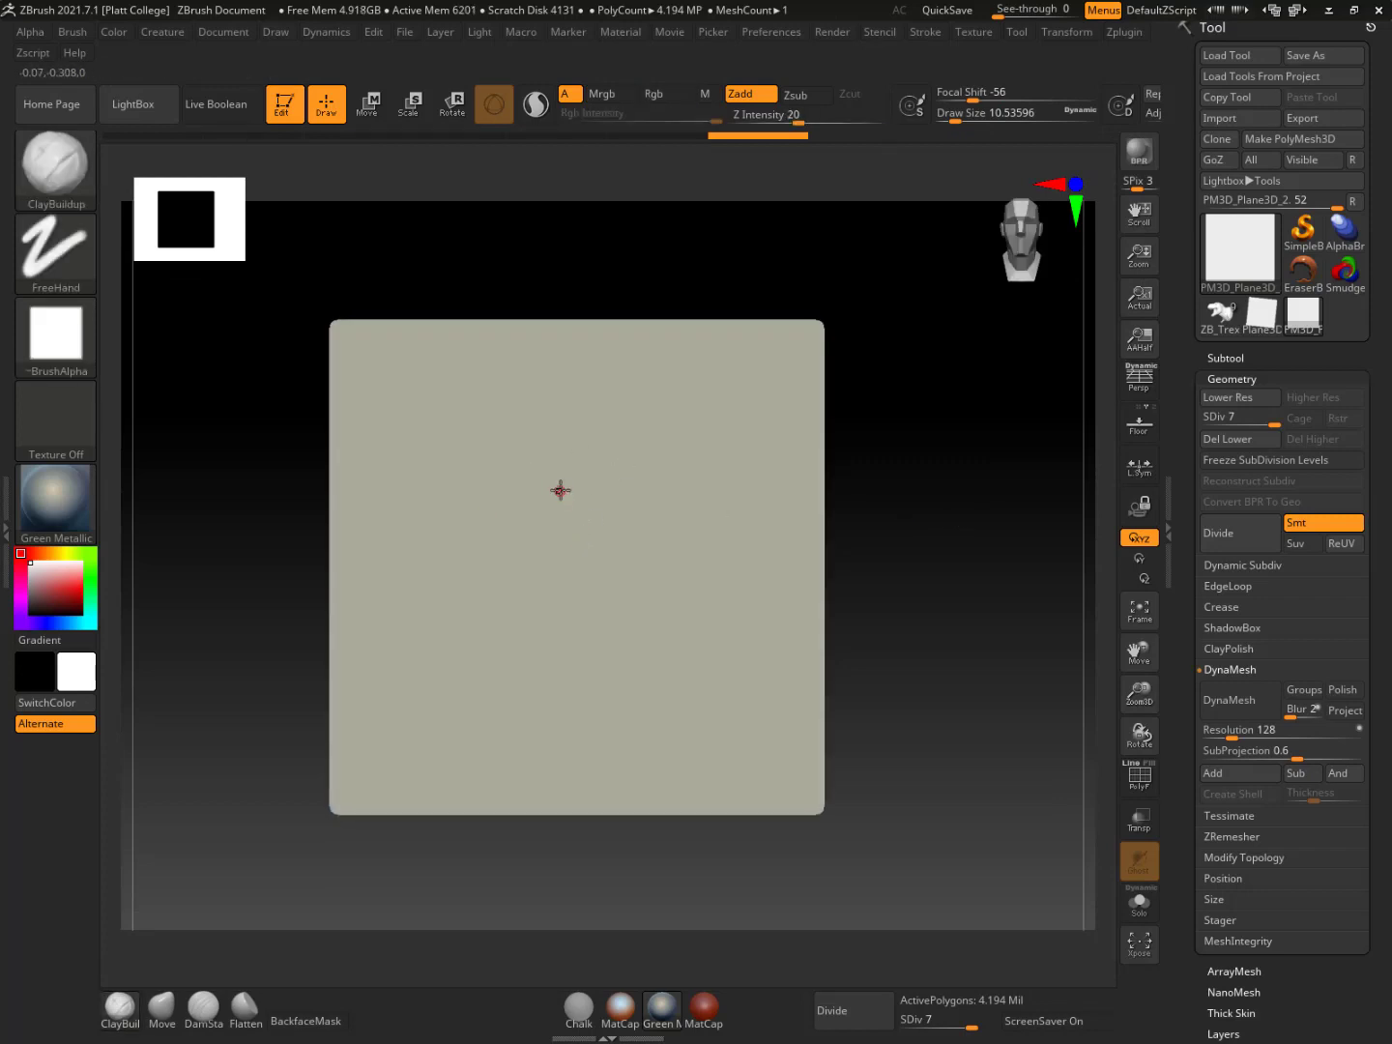
key("space")
left_click_drag(577, 575, 610, 577)
mouse_move(948, 582)
left_mouse_down("alt")
mouse_move(968, 593)
mouse_move(959, 581)
mouse_move(990, 581)
left_mouse_up("alt")
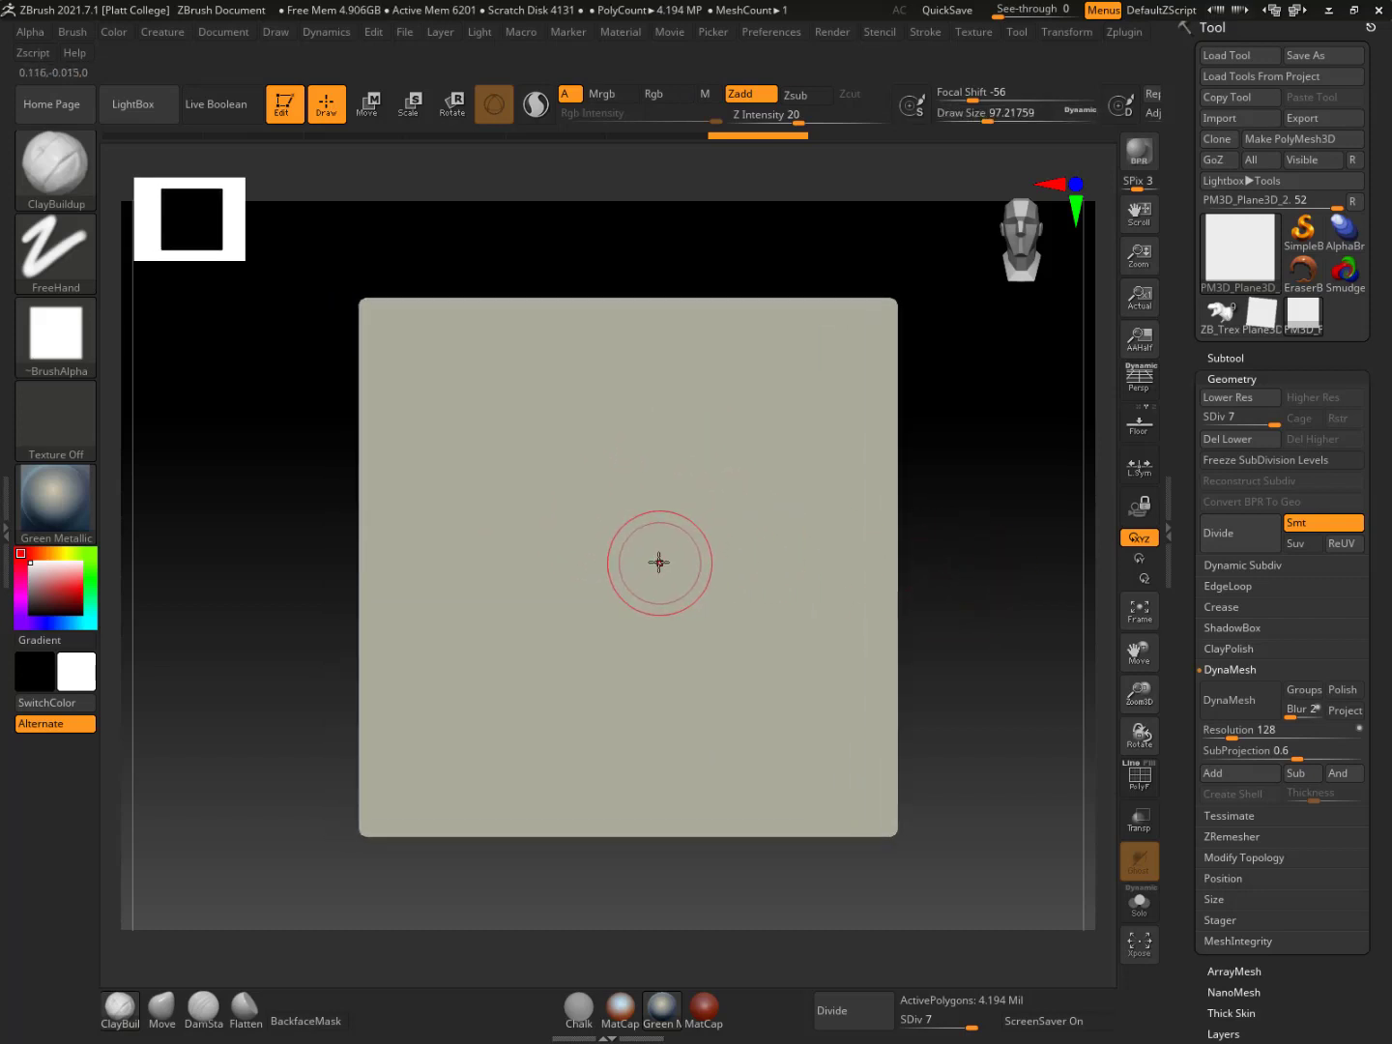
key("x")
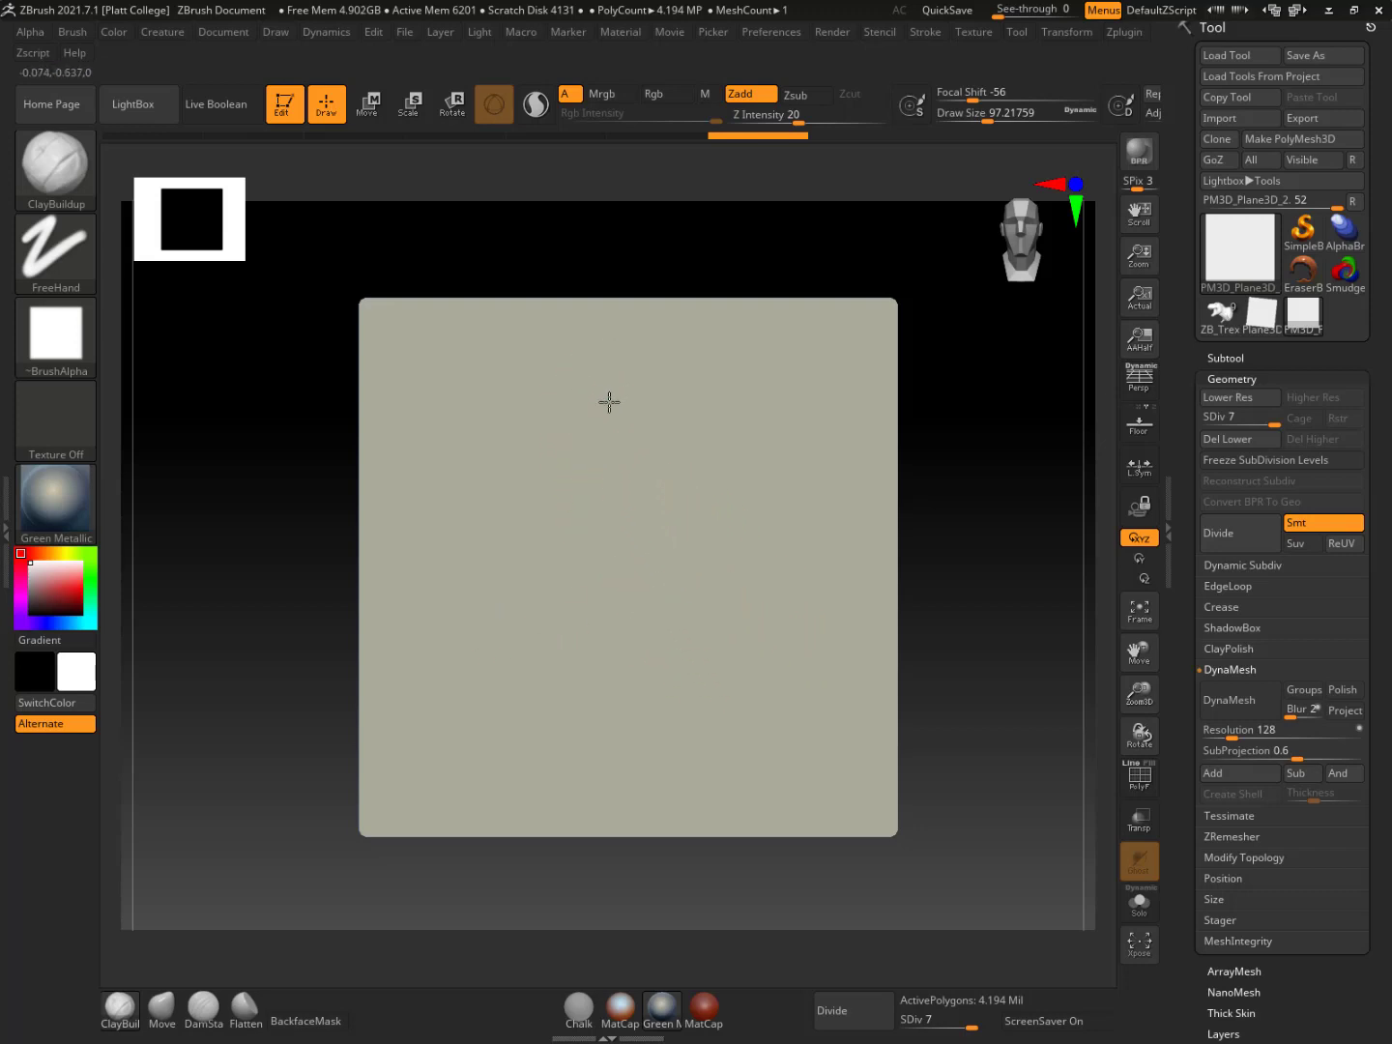
Build up a long nose bridge with a wider rounded tip along the middle of the plane
mouse_move(597, 441)
left_mouse_down()
mouse_move(562, 532)
mouse_move(566, 591)
left_mouse_up()
mouse_move(585, 482)
left_mouse_down()
mouse_move(577, 788)
mouse_move(637, 621)
mouse_move(628, 555)
mouse_move(618, 720)
mouse_move(624, 413)
mouse_move(619, 448)
mouse_move(644, 449)
mouse_move(619, 734)
mouse_move(572, 641)
mouse_move(622, 634)
mouse_move(640, 677)
mouse_move(604, 747)
mouse_move(575, 720)
mouse_move(592, 648)
left_mouse_up()
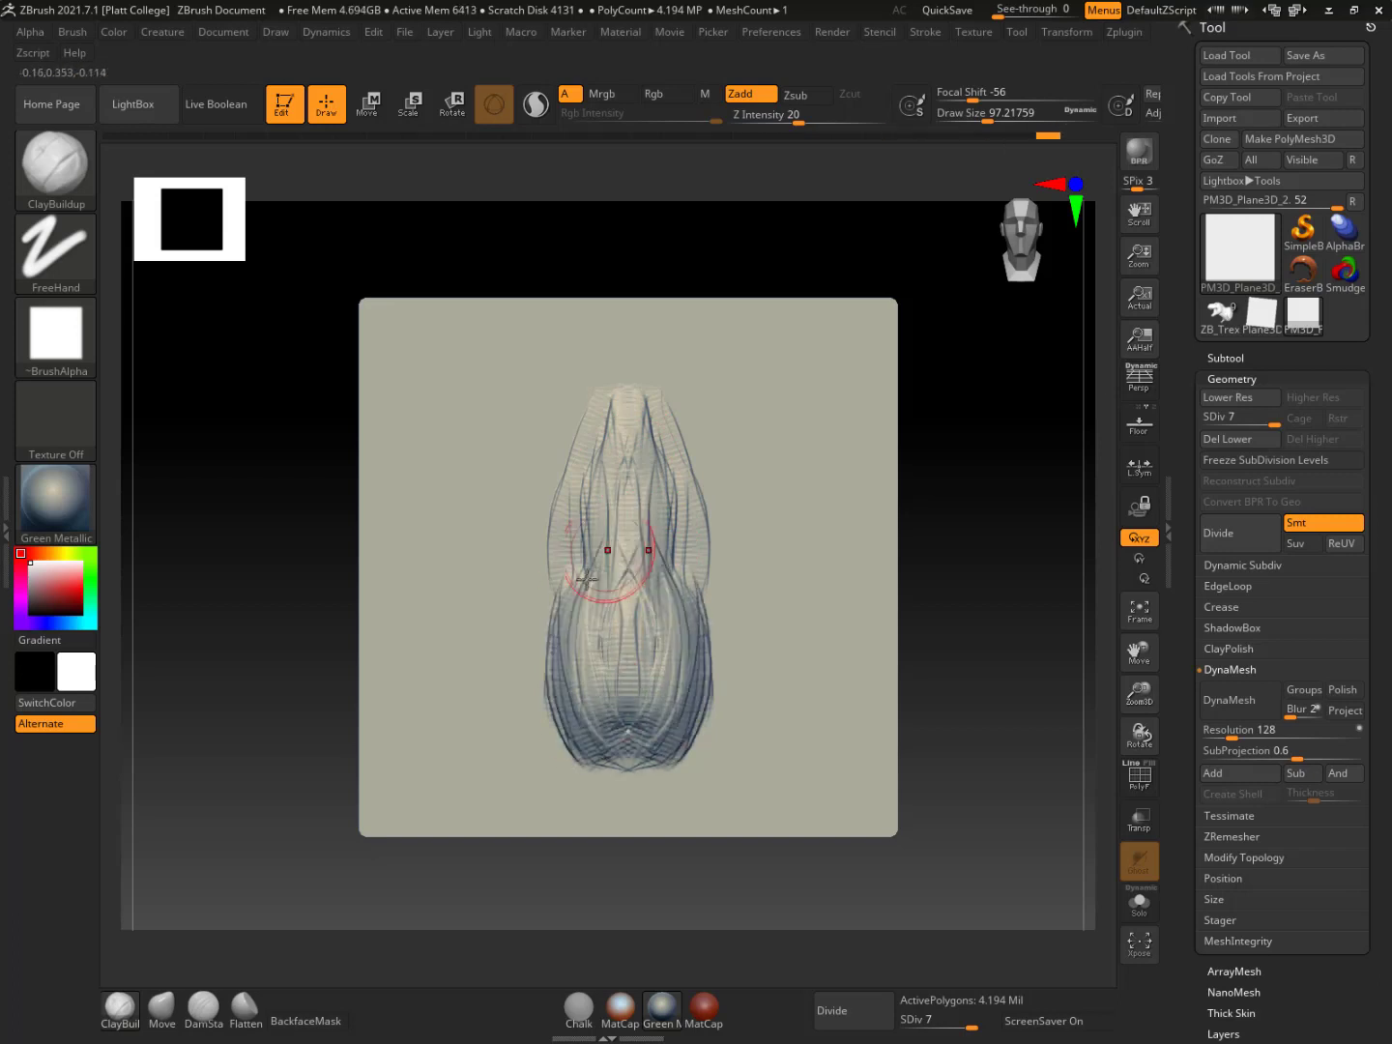
mouse_move(623, 461)
left_mouse_down()
mouse_move(591, 466)
mouse_move(629, 465)
left_mouse_up()
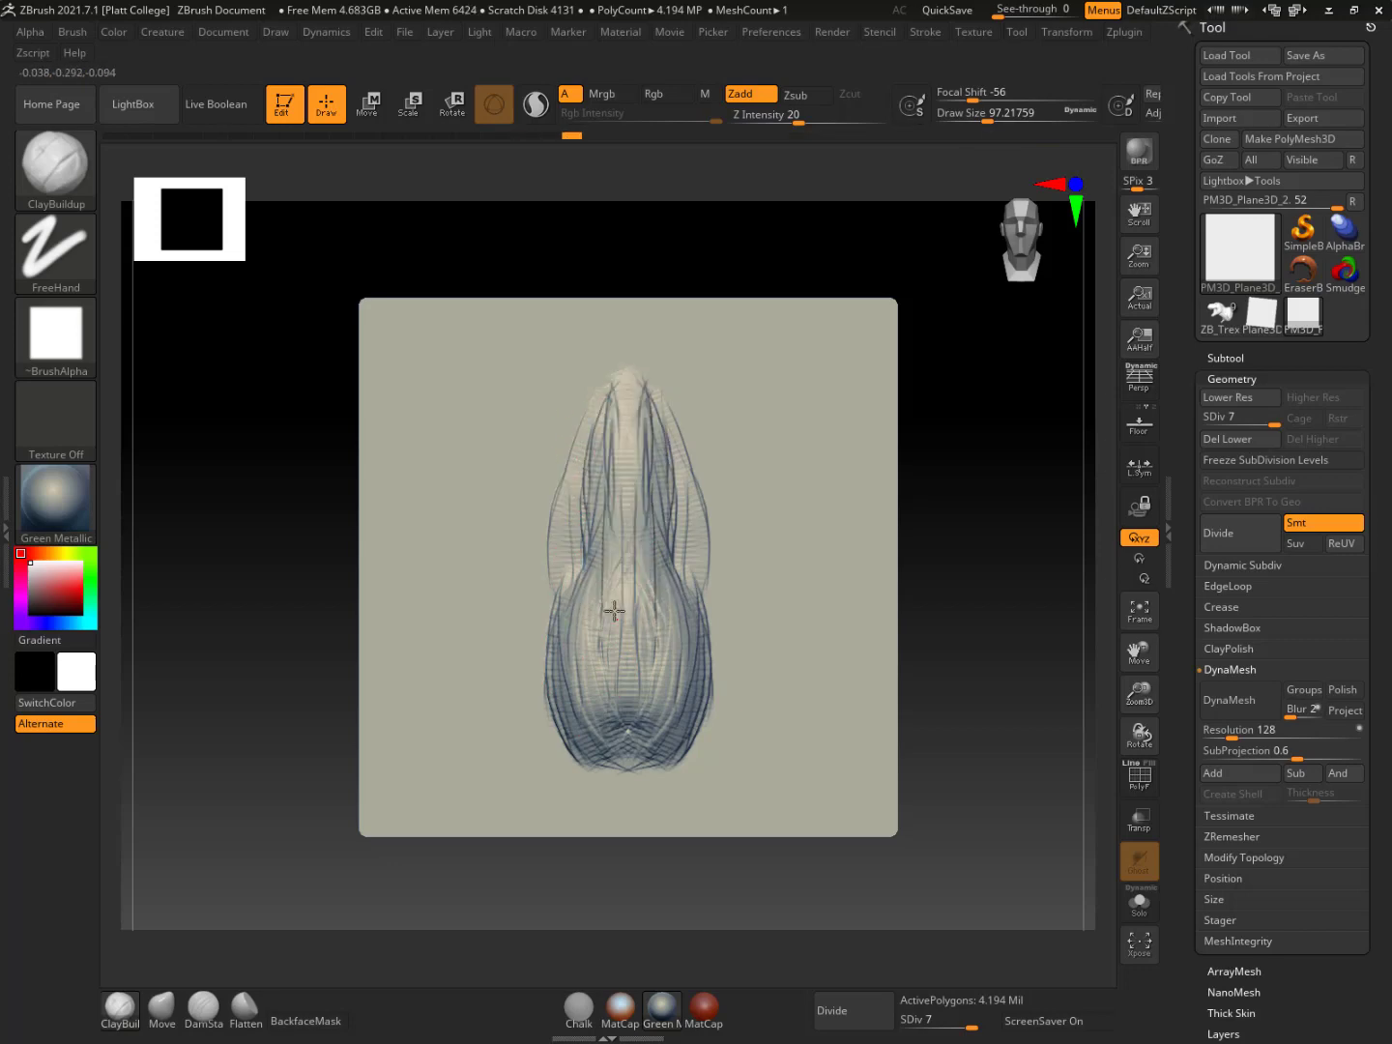
With the Move brush at a Draw Size of about 217, pull the nose tip forward out of the plane
key("b")
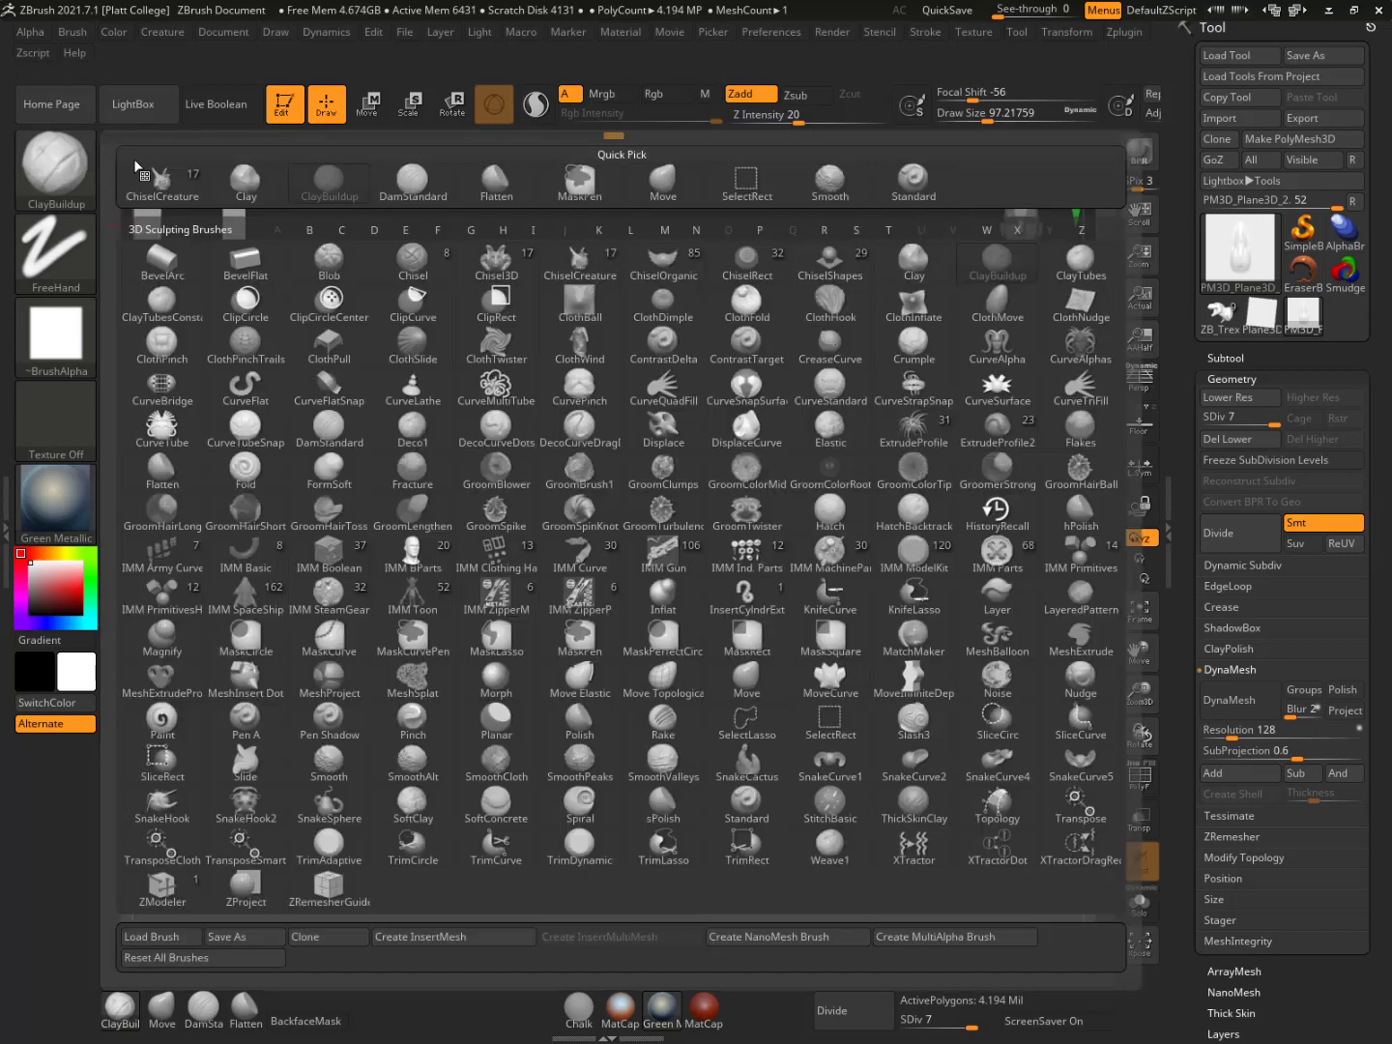
key("m")
key("v")
mouse_move(981, 660)
left_mouse_down()
mouse_move(947, 755)
mouse_move(724, 678)
left_mouse_up()
key("space")
mouse_move(638, 667)
left_mouse_down()
mouse_move(681, 667)
mouse_move(684, 615)
mouse_move(639, 543)
mouse_move(877, 547)
left_mouse_up()
With ClayBuildup at a Draw Size of about 97, add nostril wings on both sides and fill out the nose tip
left_click(55, 169)
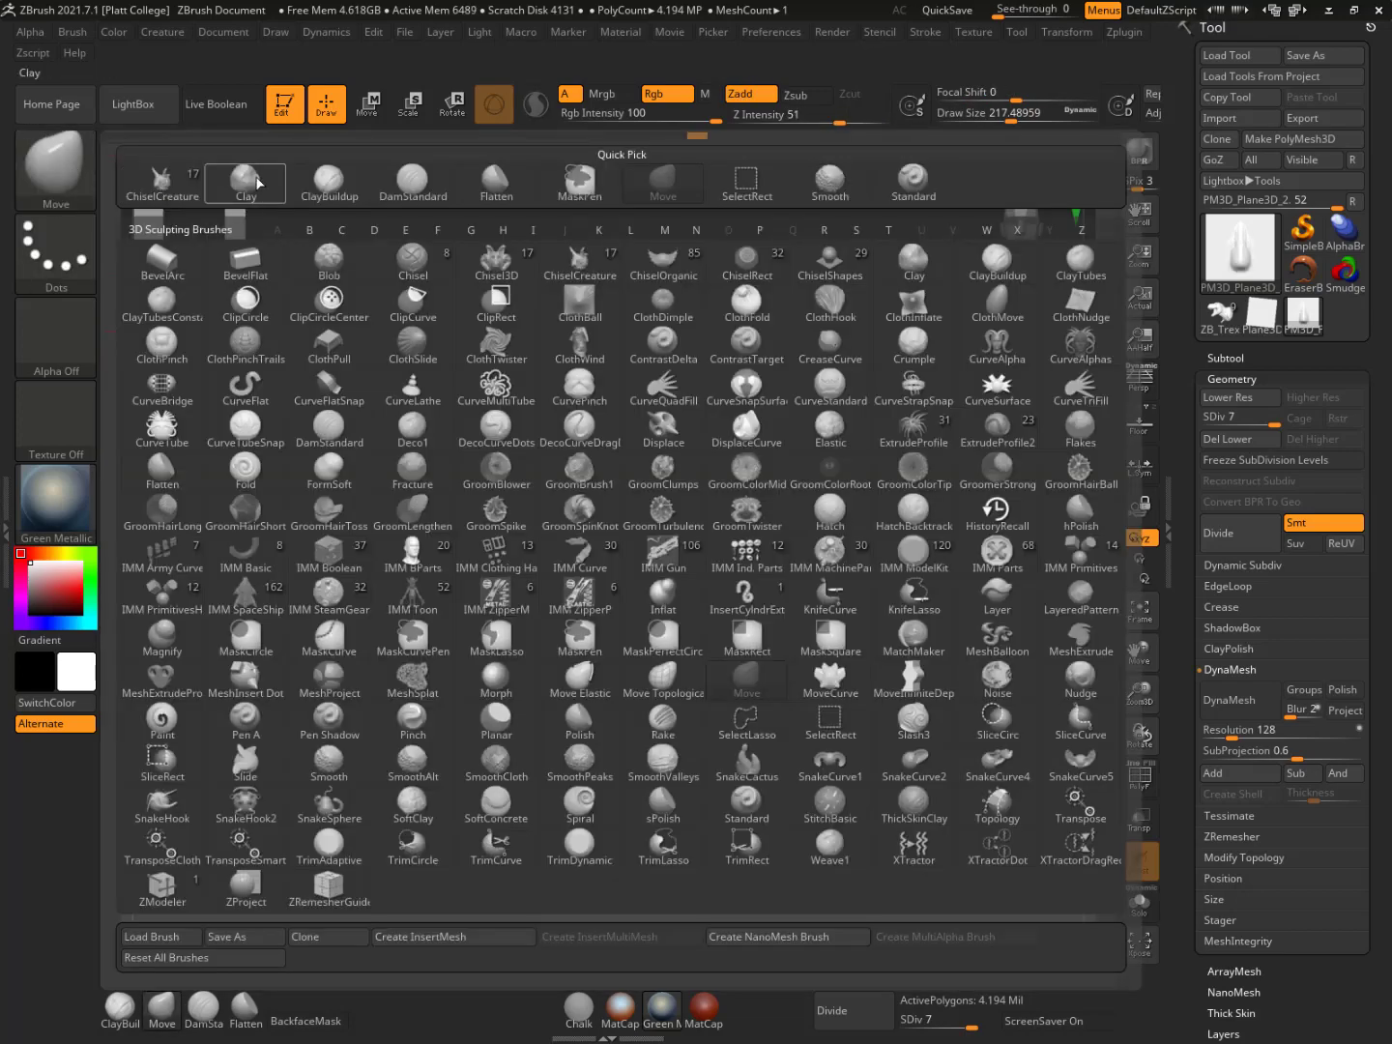
left_click(329, 179)
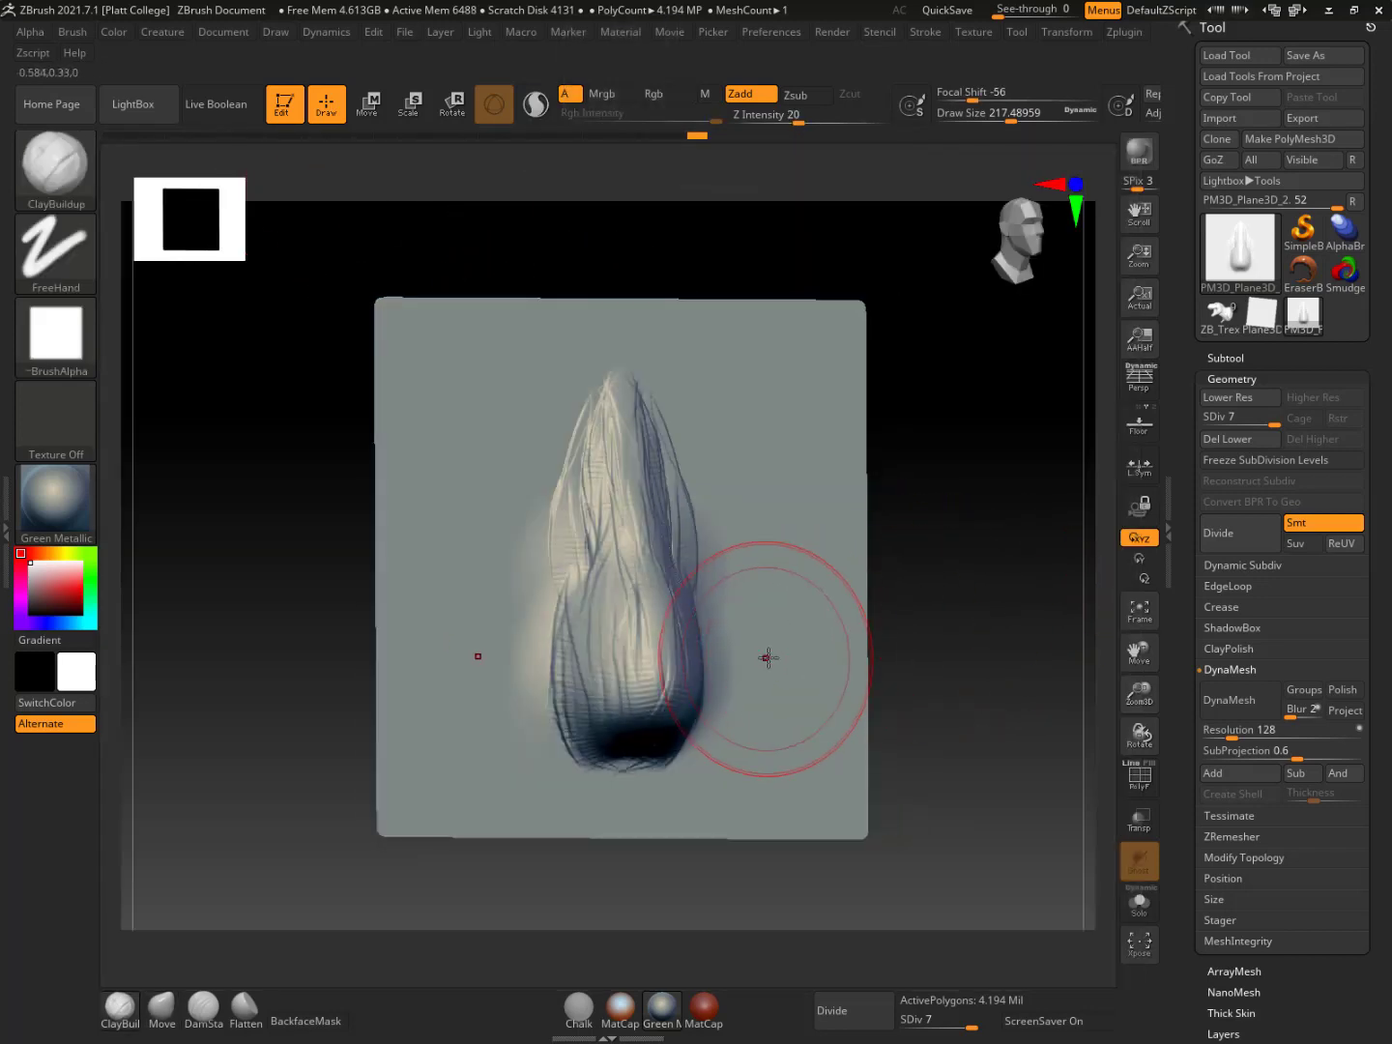
key("s")
left_click_drag(766, 657, 741, 657)
left_click_drag(926, 664, 841, 676)
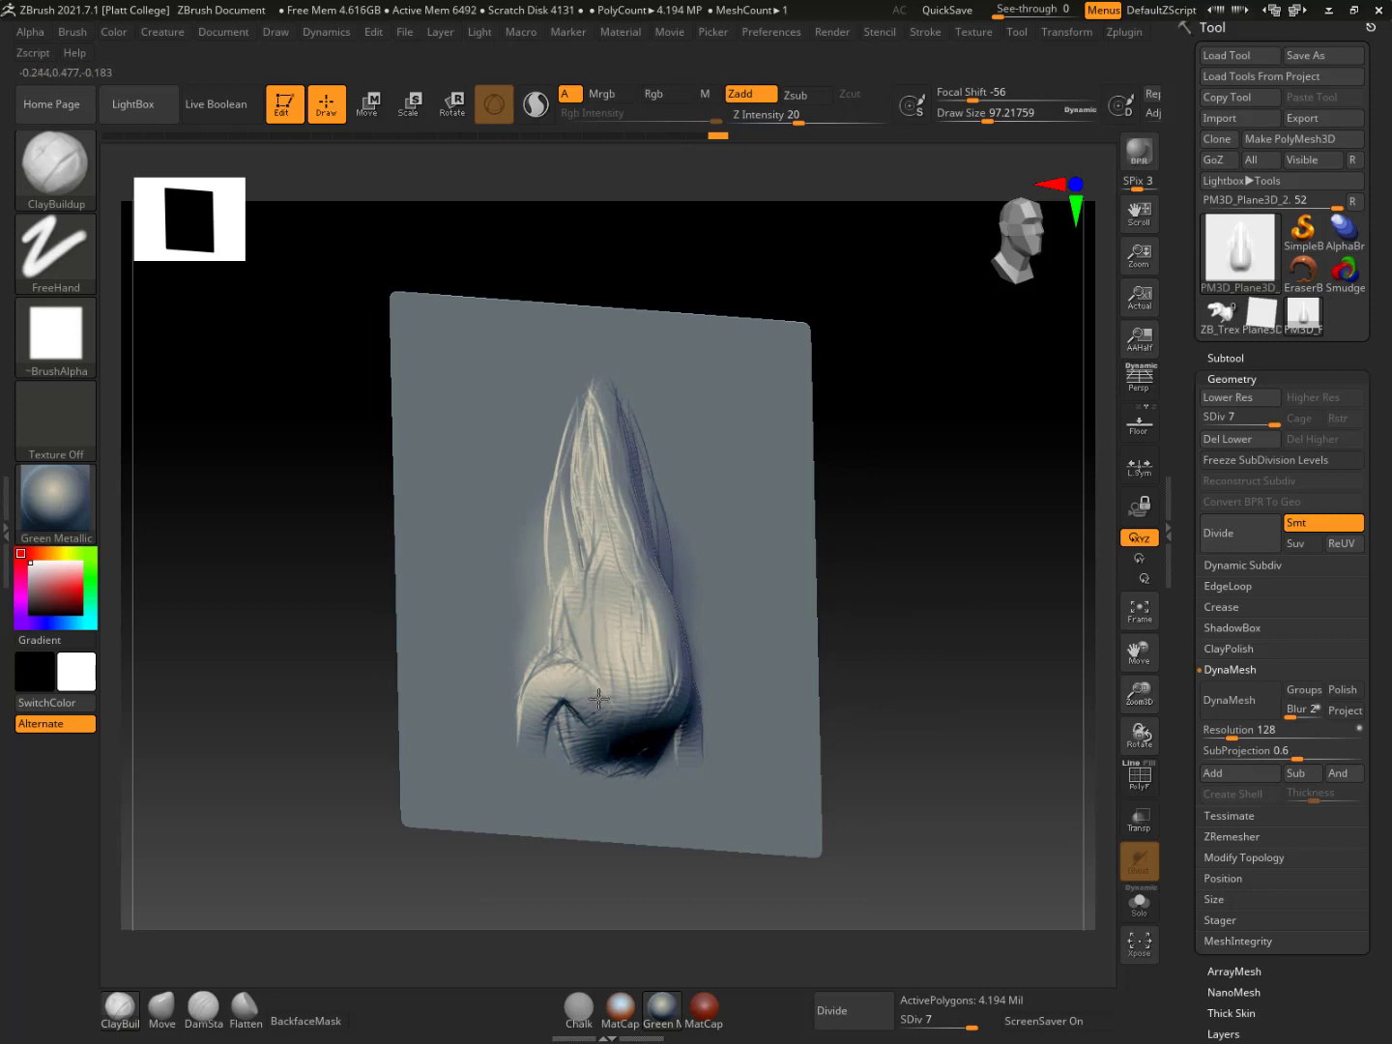
left_click_drag(899, 623, 745, 674)
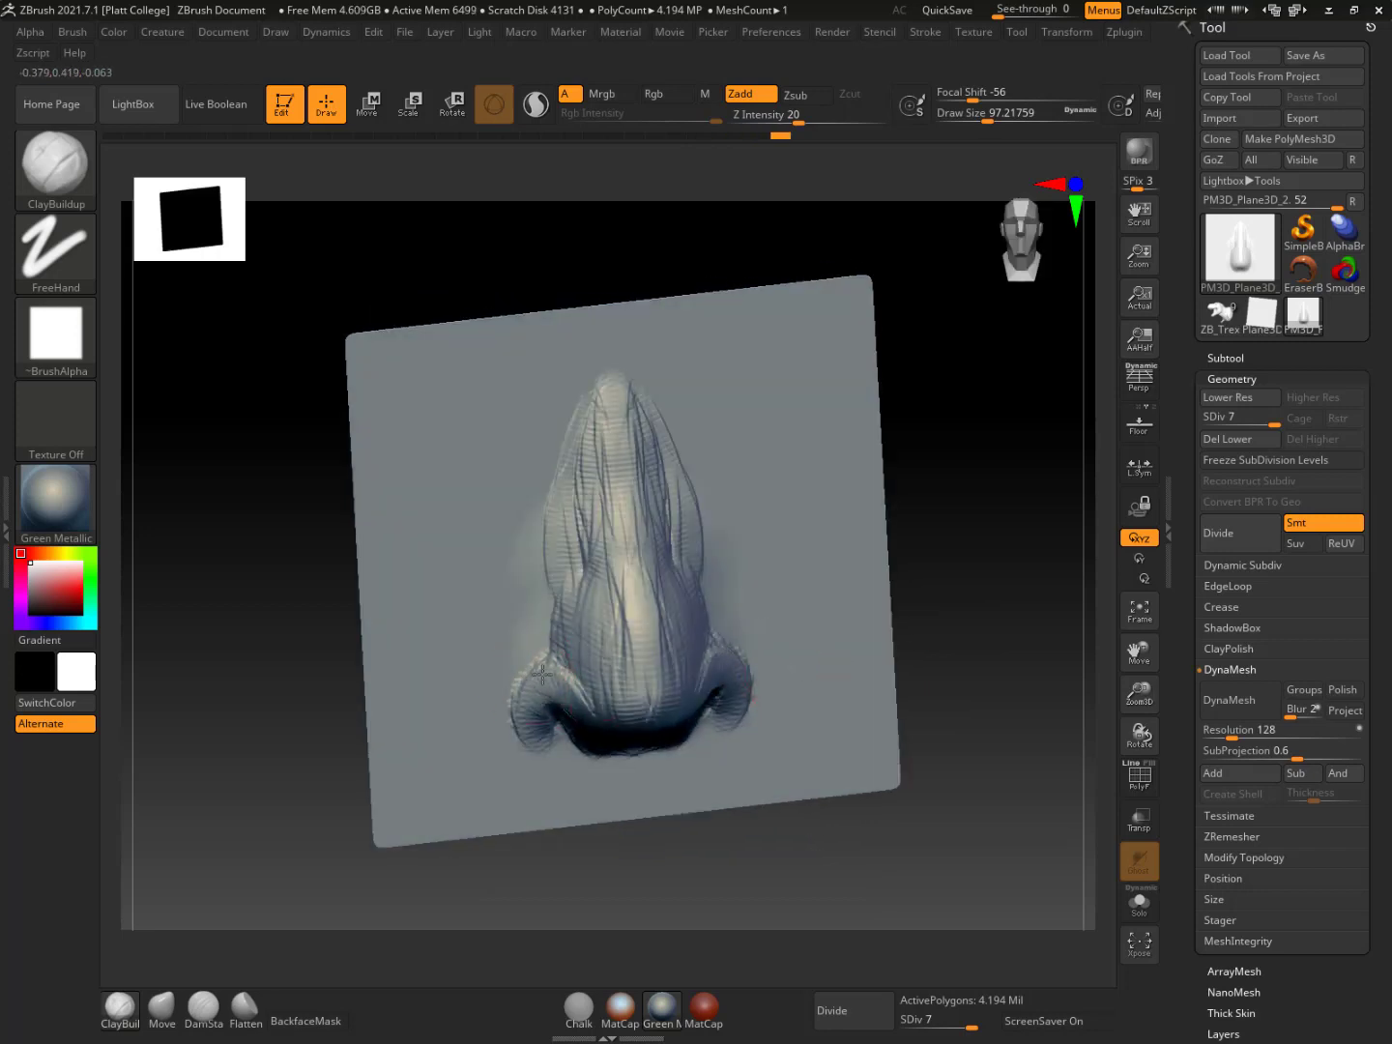
mouse_move(525, 704)
left_mouse_down()
mouse_move(497, 722)
mouse_move(527, 667)
left_mouse_up()
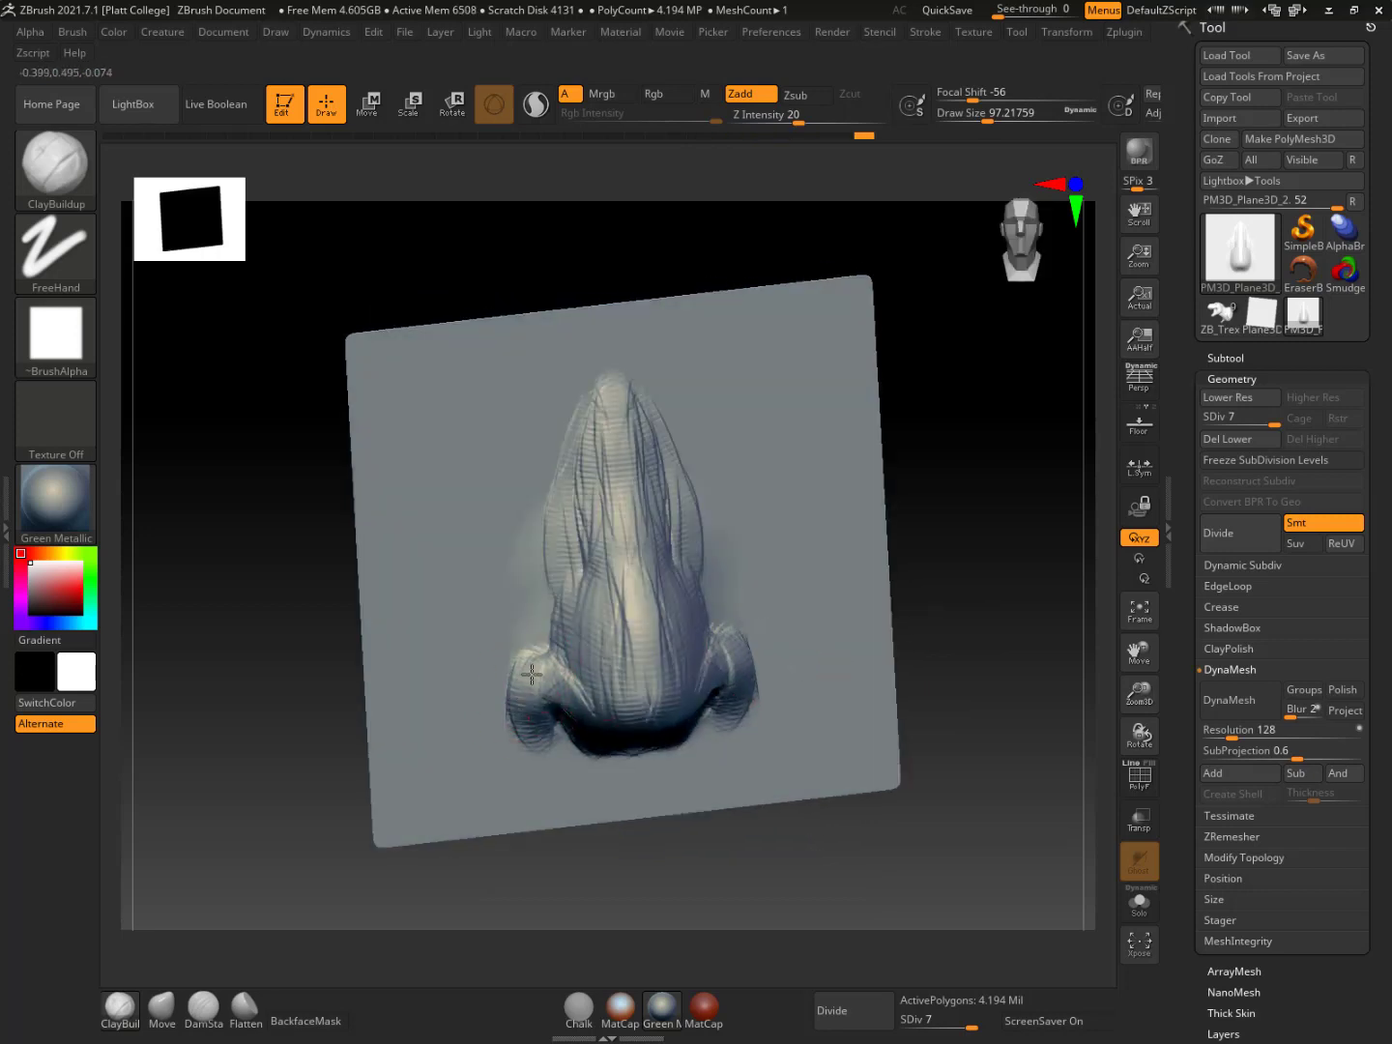
left_click_drag(578, 605, 621, 723)
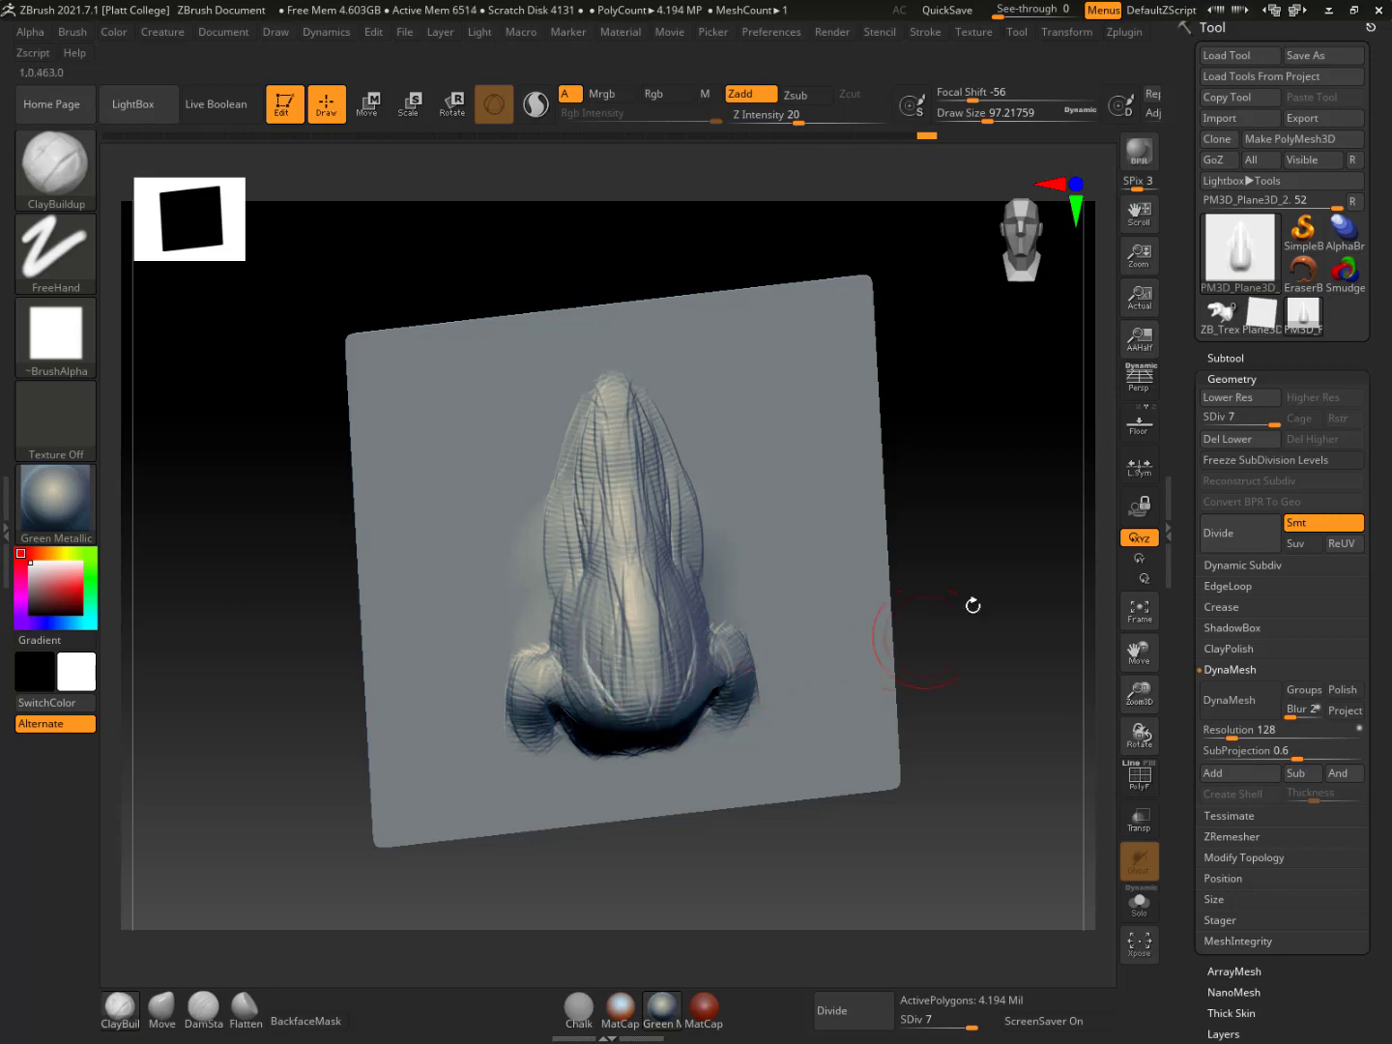
Lower the mesh to SDiv 6 and smooth the whole nose at a Draw Size of about 136
mouse_move(976, 600)
left_mouse_down()
mouse_move(660, 670)
mouse_move(666, 703)
left_mouse_up()
key("space")
mouse_move(616, 625)
left_mouse_down()
mouse_move(625, 609)
mouse_move(642, 658)
mouse_move(630, 727)
mouse_move(586, 650)
mouse_move(630, 647)
mouse_move(630, 680)
mouse_move(599, 531)
left_mouse_up()
left_click_drag(1274, 418, 1266, 418)
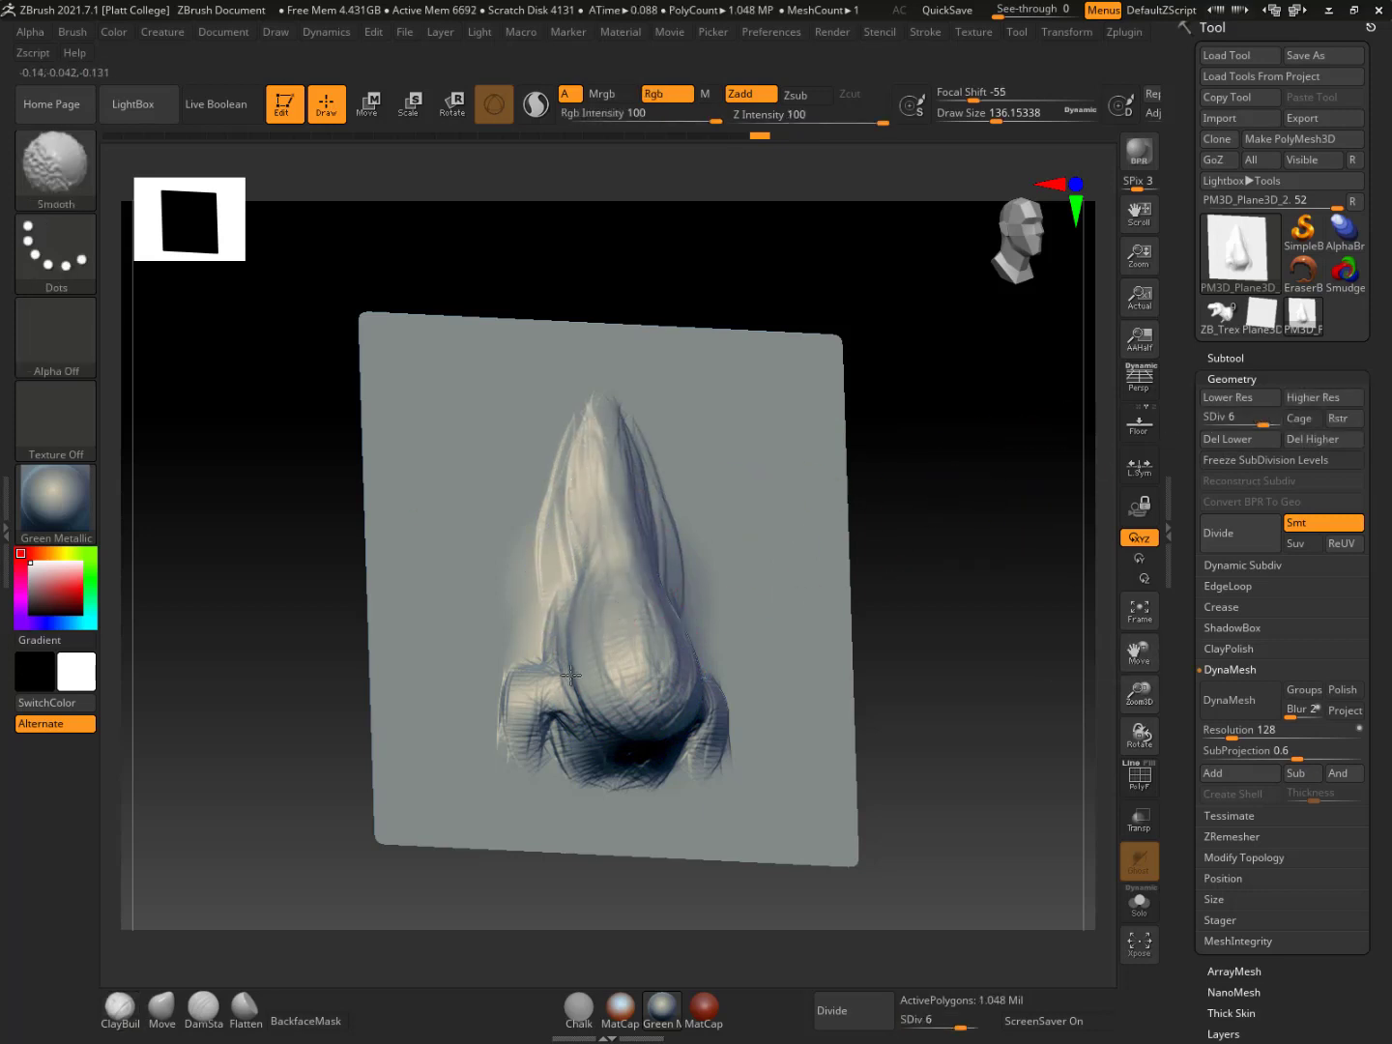
left_click_drag(988, 770, 730, 621, "shift")
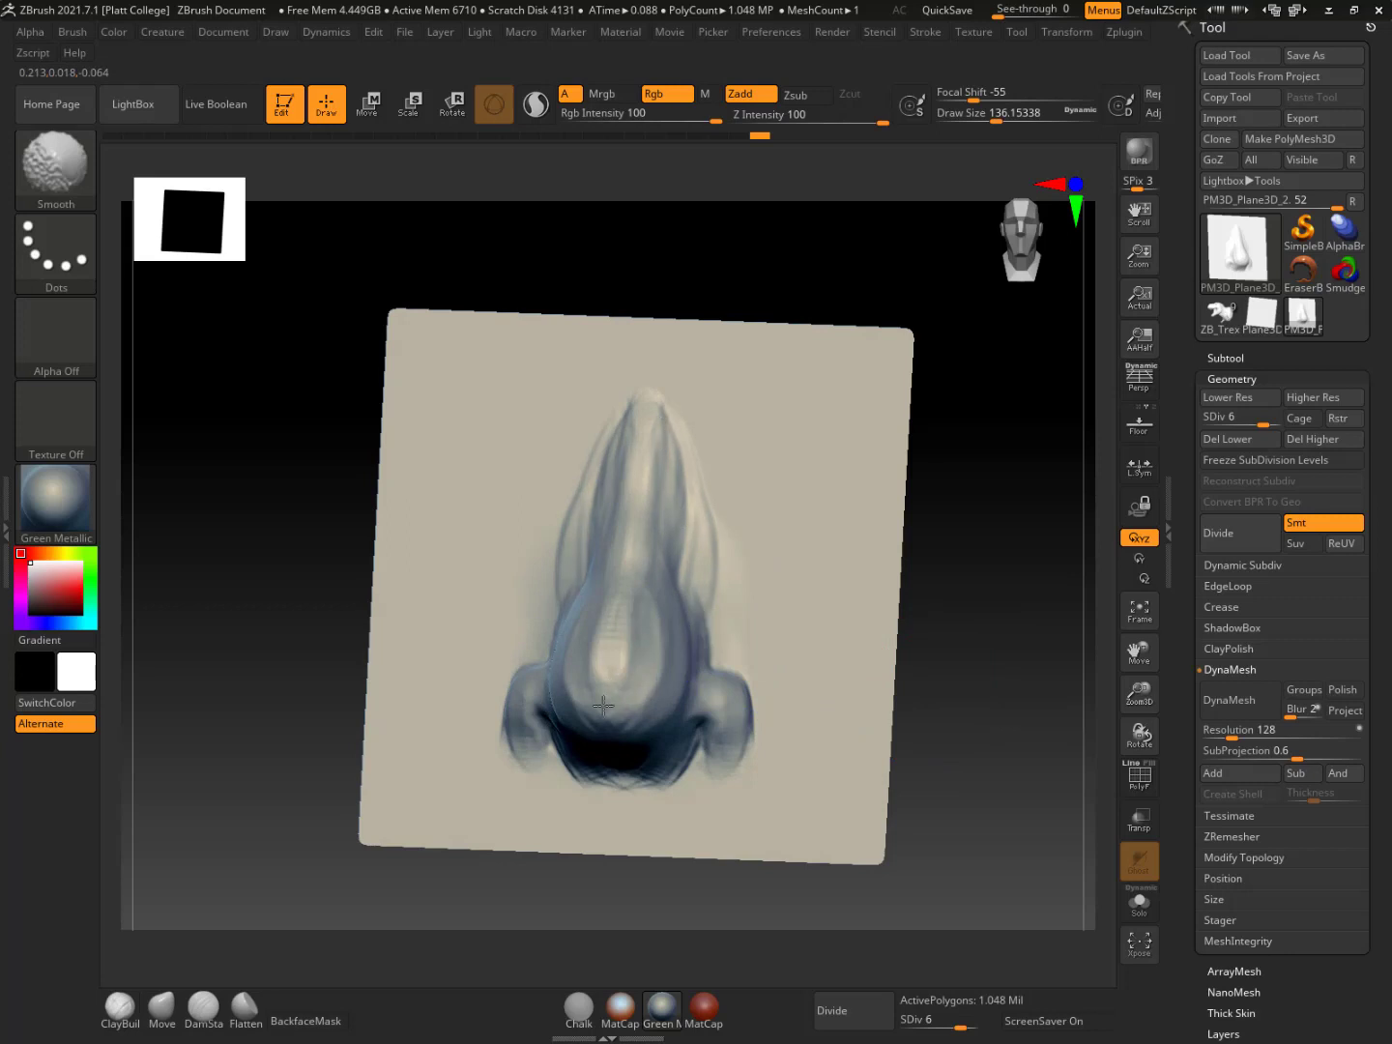
Carve the nostril openings under the nose using ClayBuildup in Zsub mode at a Draw Size of about 71
left_click_drag(919, 606, 239, 269)
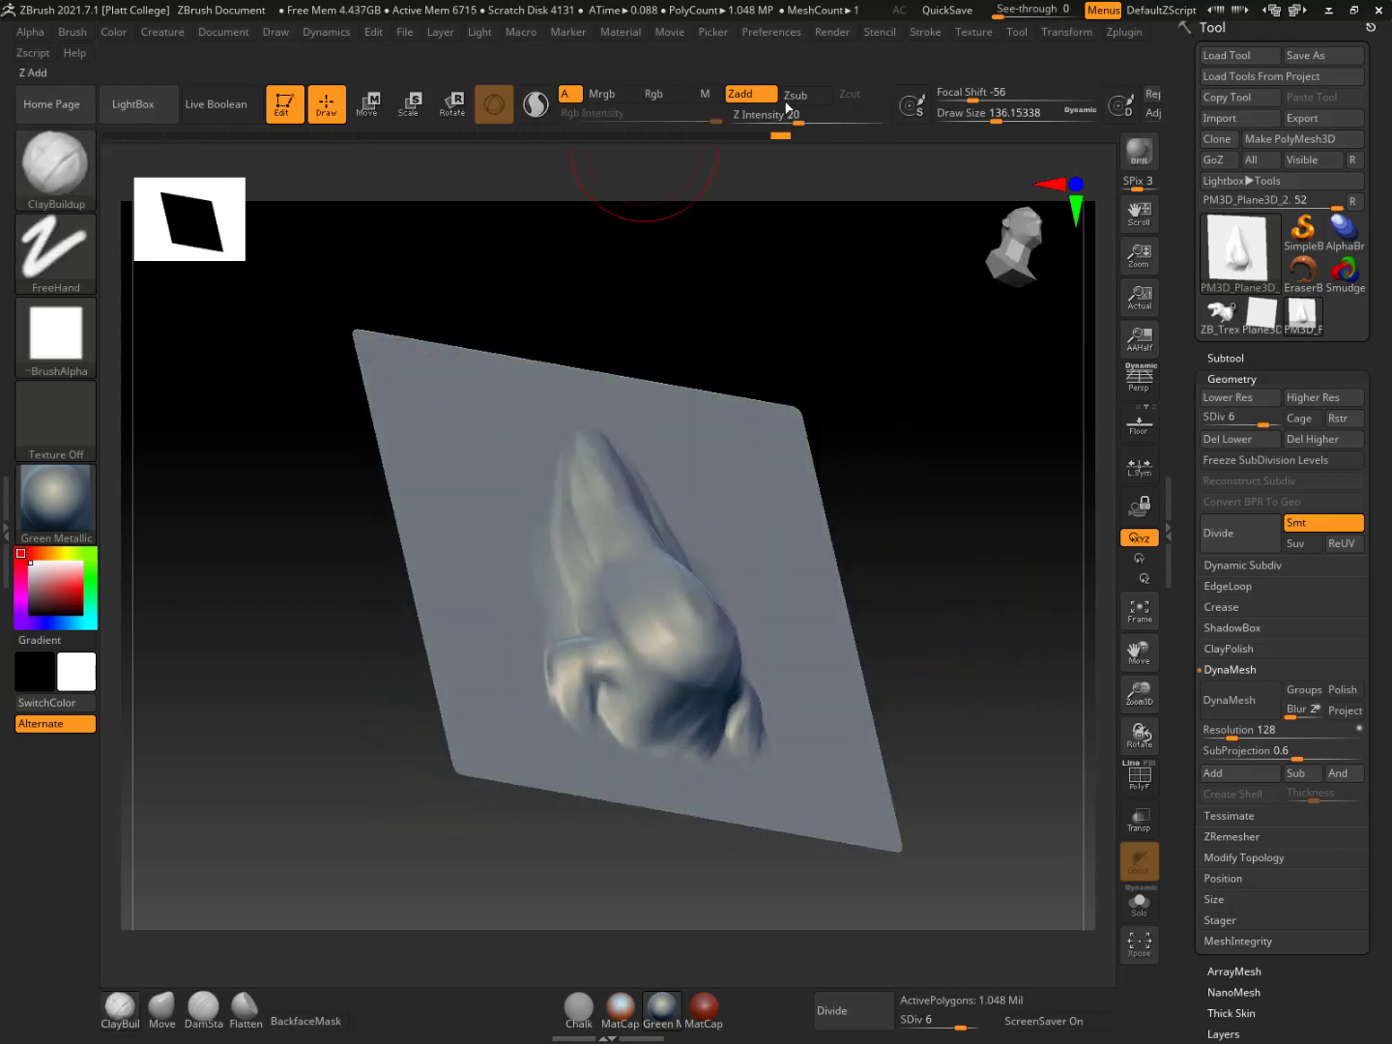
left_click(794, 96)
key("space")
left_click_drag(688, 689, 661, 690)
left_click_drag(917, 573, 862, 572)
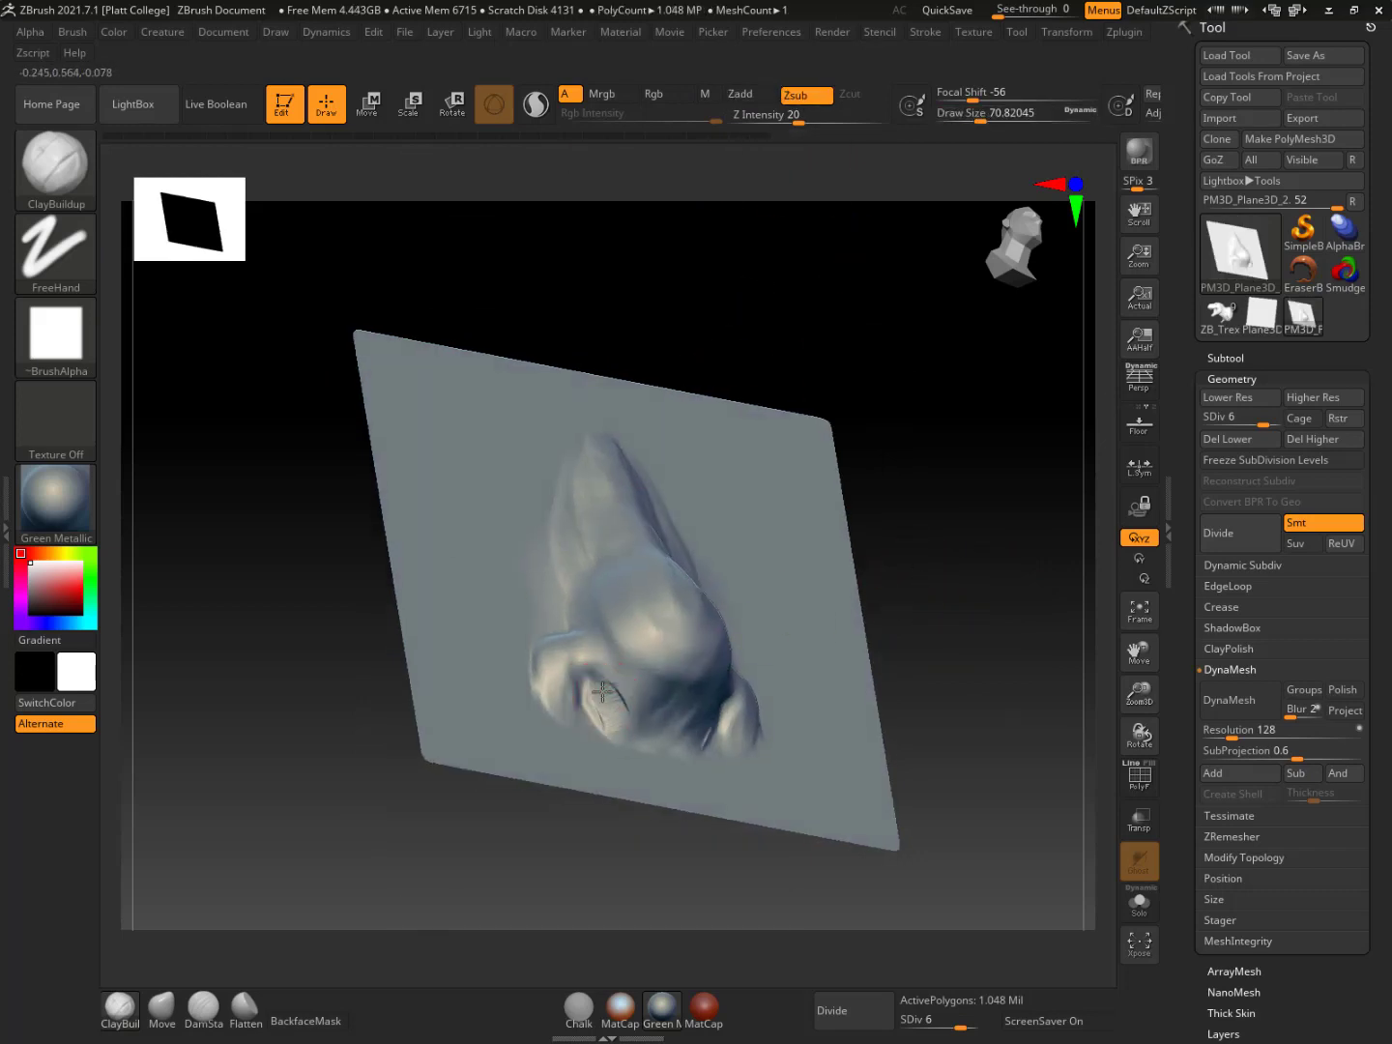
left_click_drag(609, 717, 609, 719)
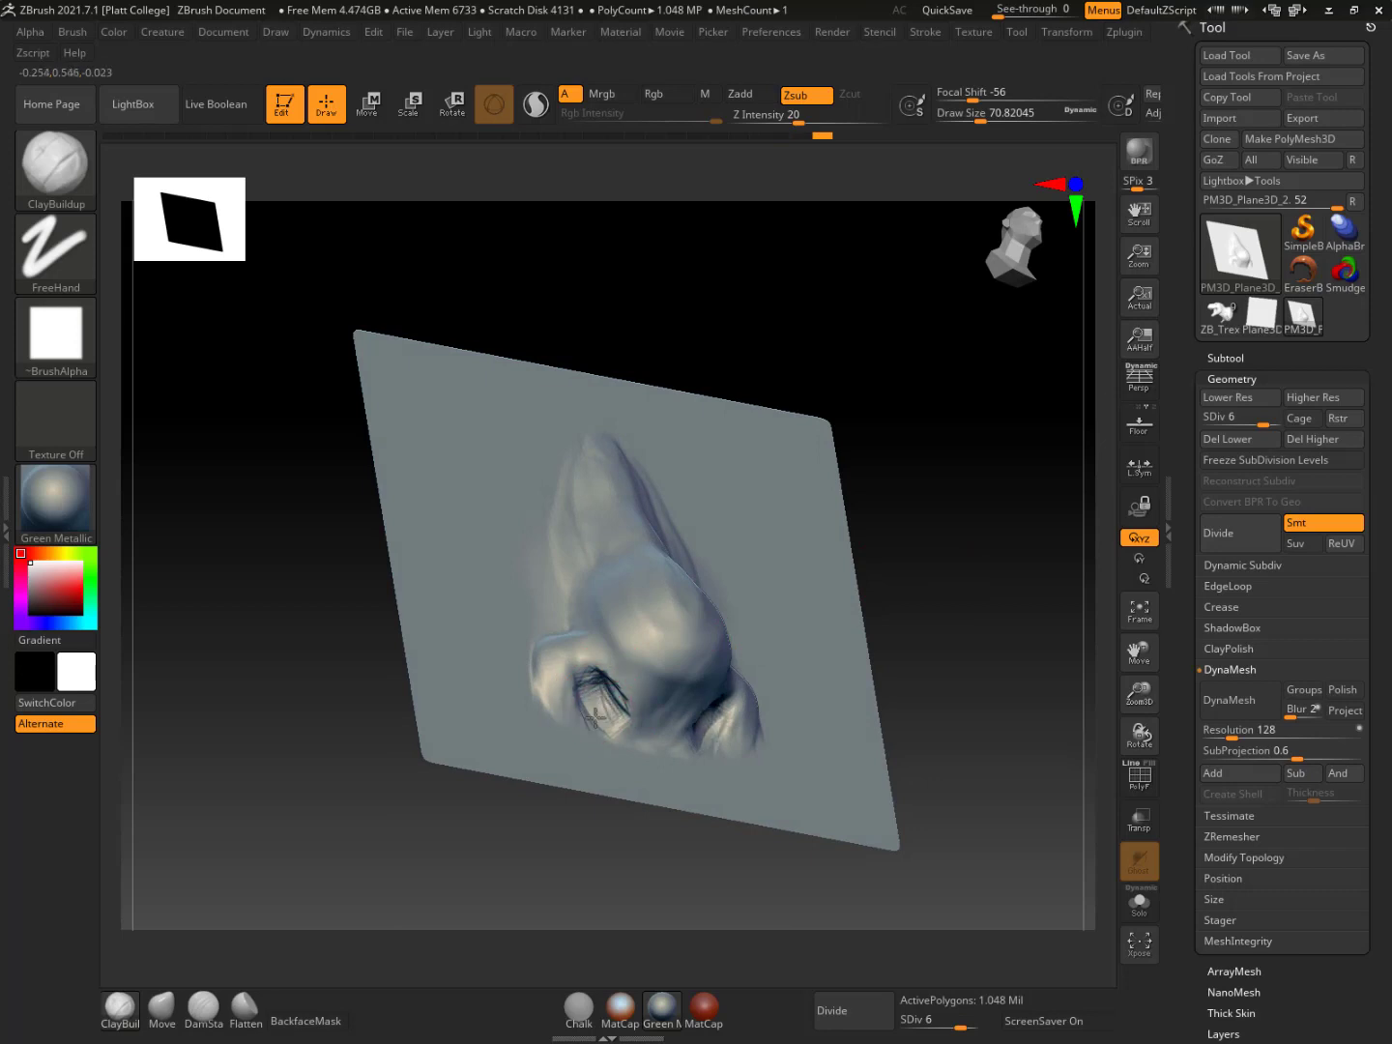
left_click_drag(901, 665, 804, 667)
left_click_drag(698, 744, 691, 727)
Smooth the carved nostrils and nostril wings, and return ClayBuildup to Zadd mode
key("shift")
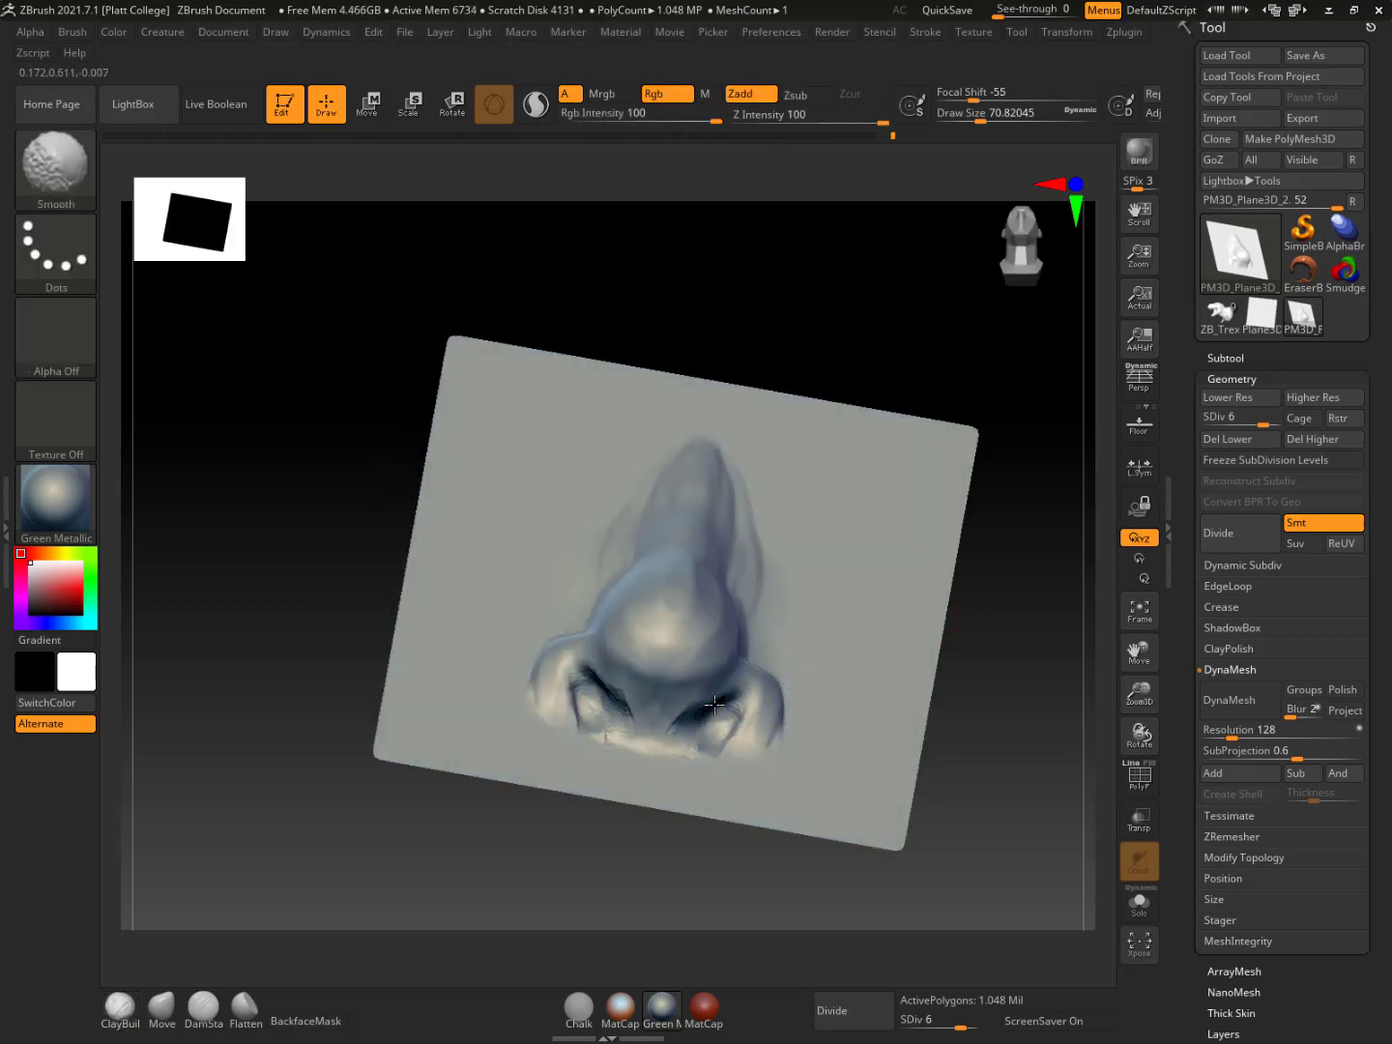
key("alt")
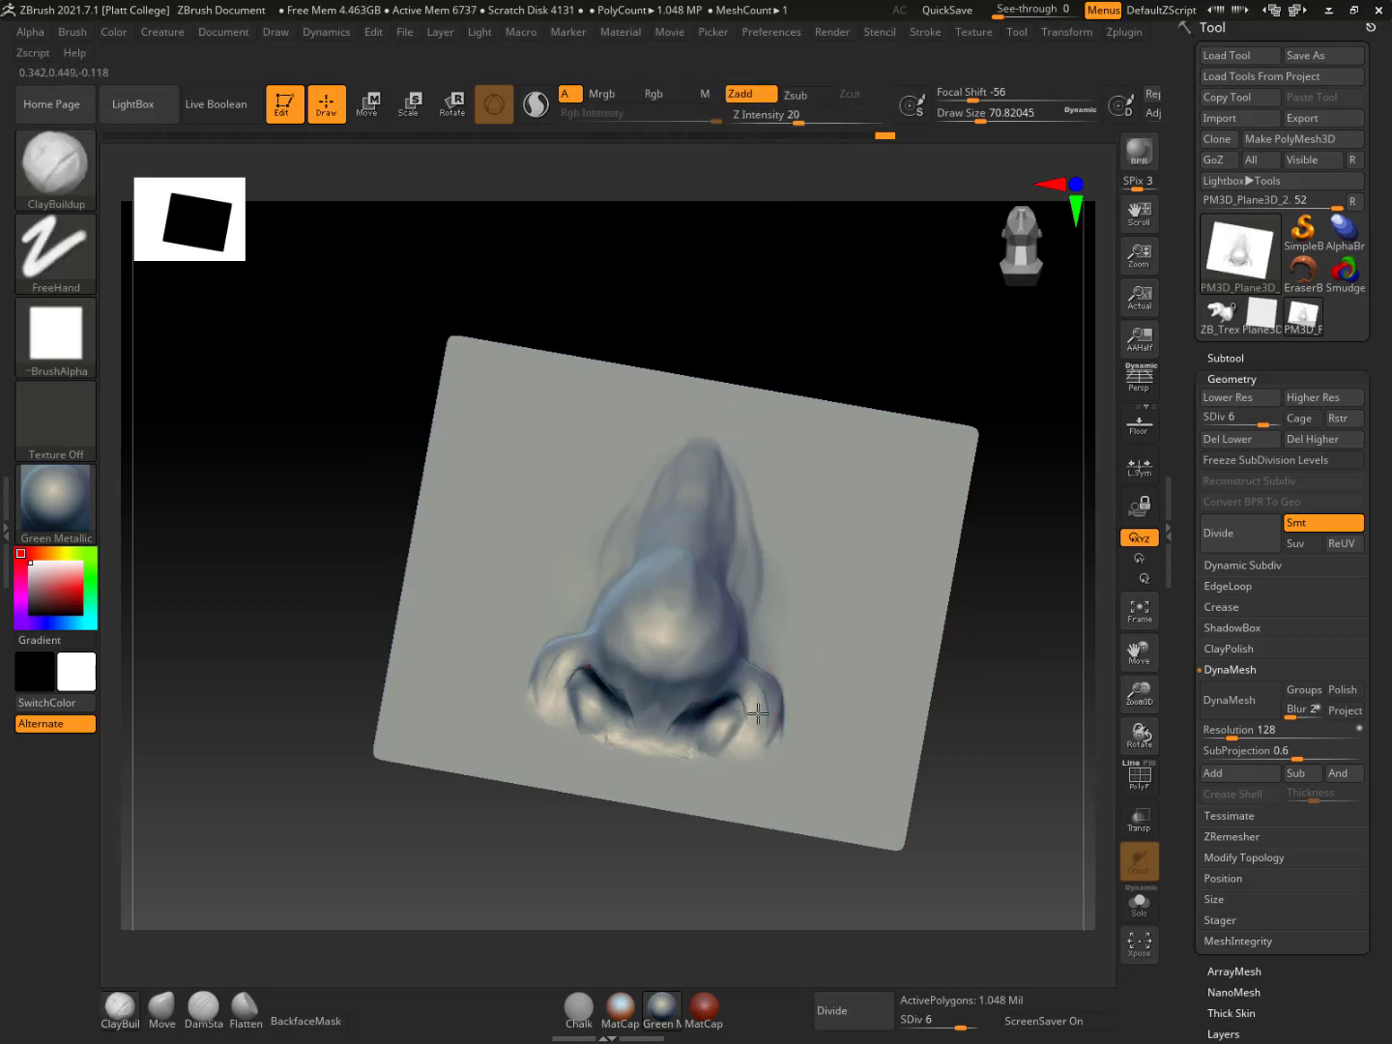
left_click_drag(974, 614, 985, 698)
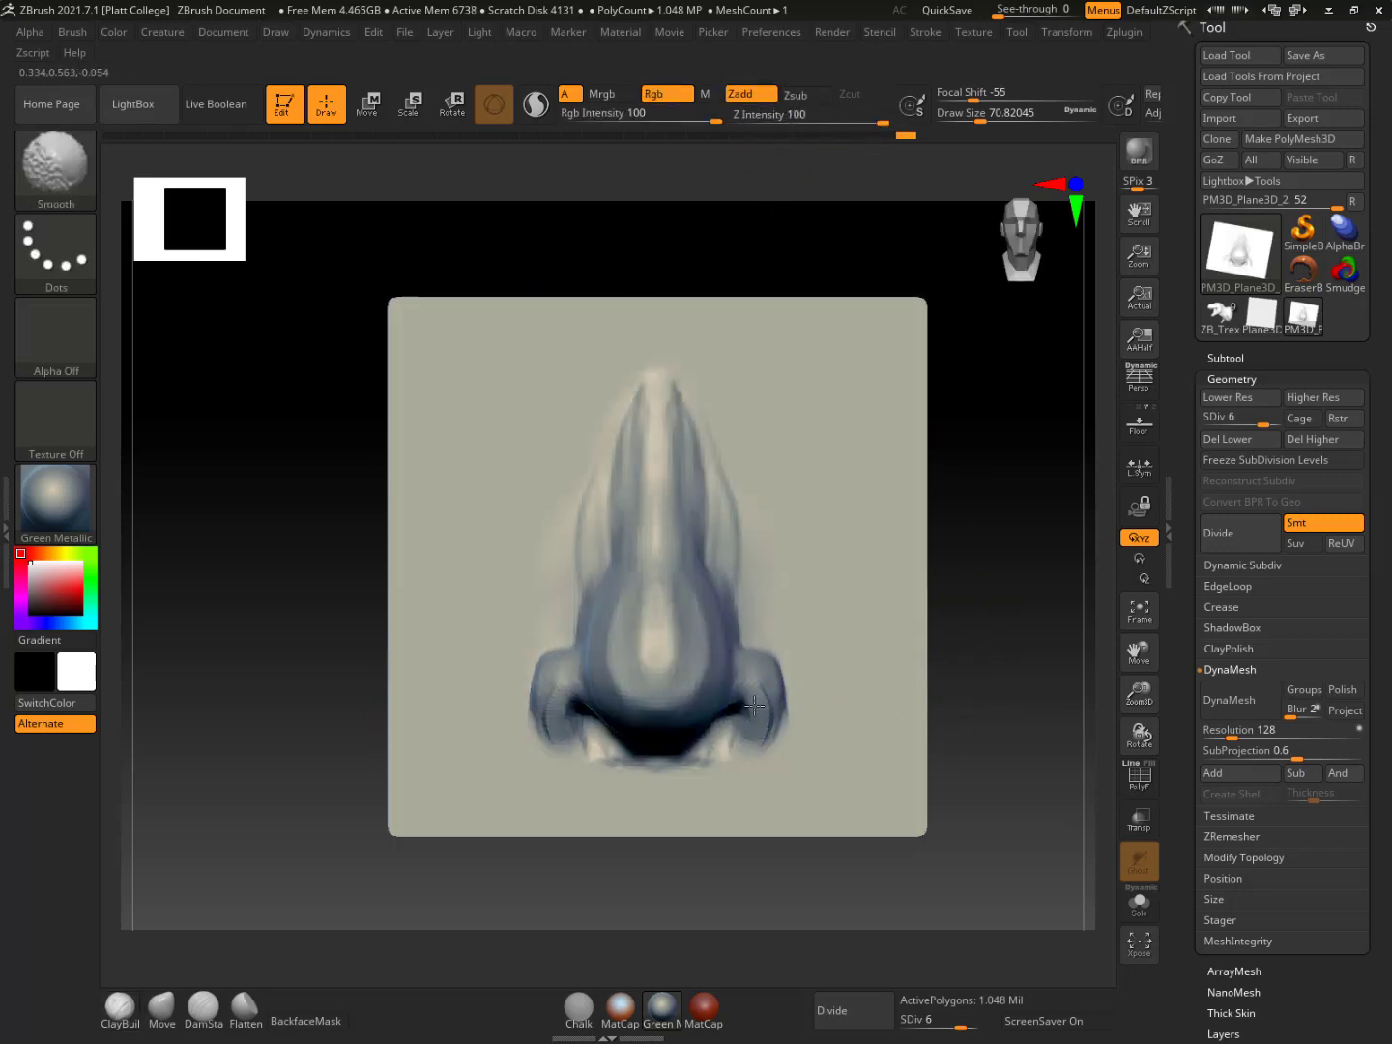
left_click_drag(939, 643, 827, 650)
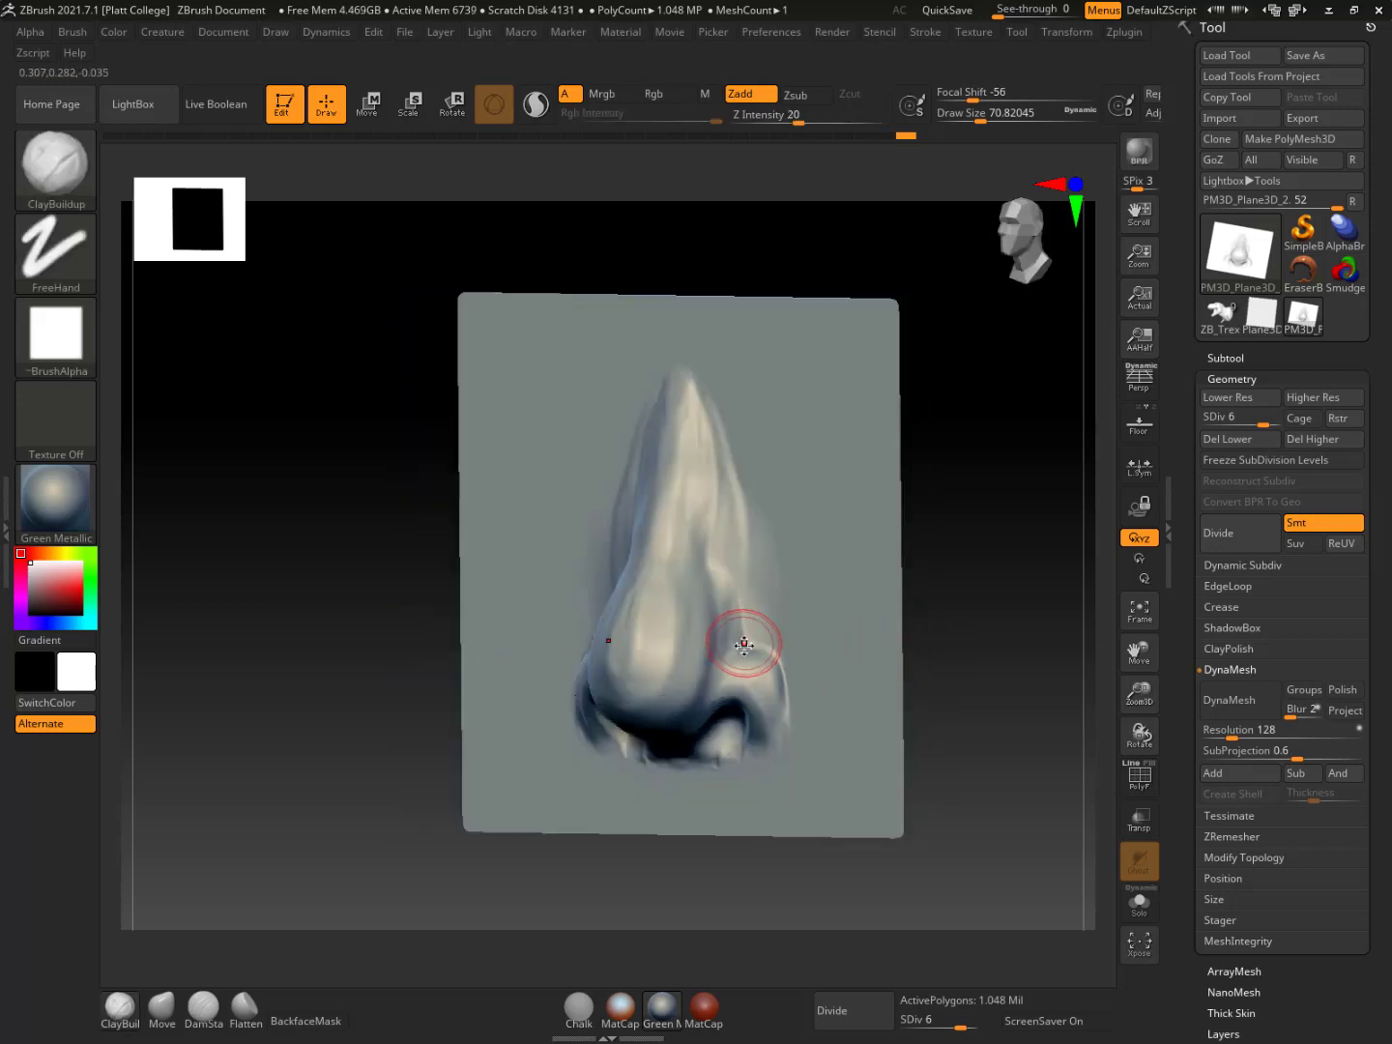
Raise the Draw Size to about 94, build up the upper nostril wings and smooth them into the nose
key("space")
left_click_drag(741, 649, 752, 648)
key("shift")
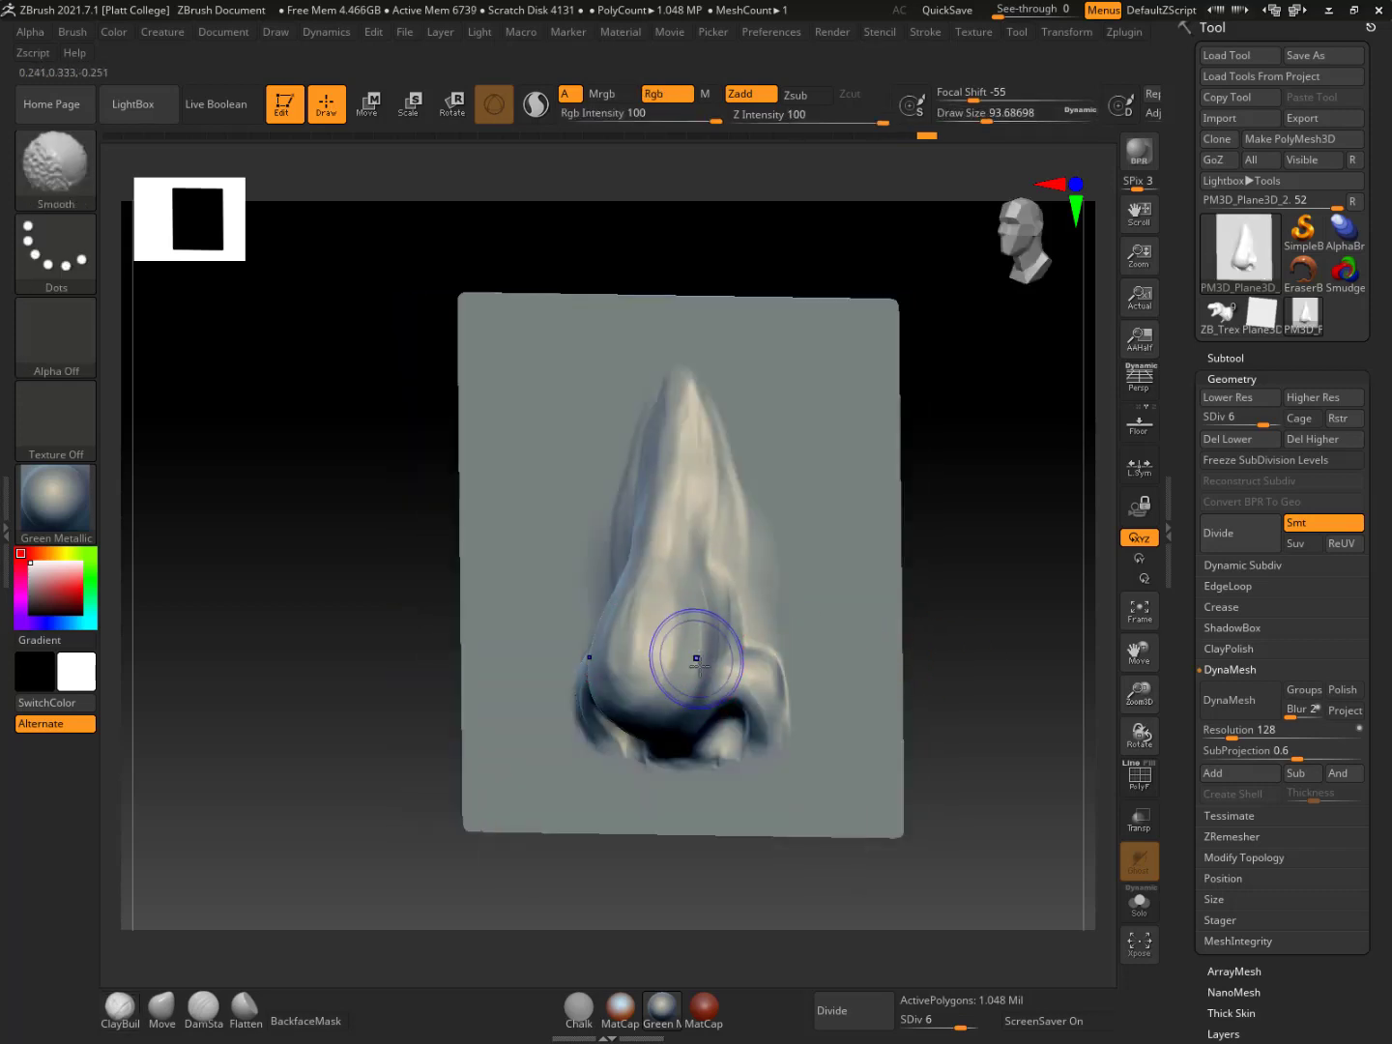
mouse_move(918, 498)
left_mouse_down()
mouse_move(972, 513)
mouse_move(972, 560)
mouse_move(877, 490)
left_mouse_up()
left_click_drag(885, 561, 761, 417, "shift")
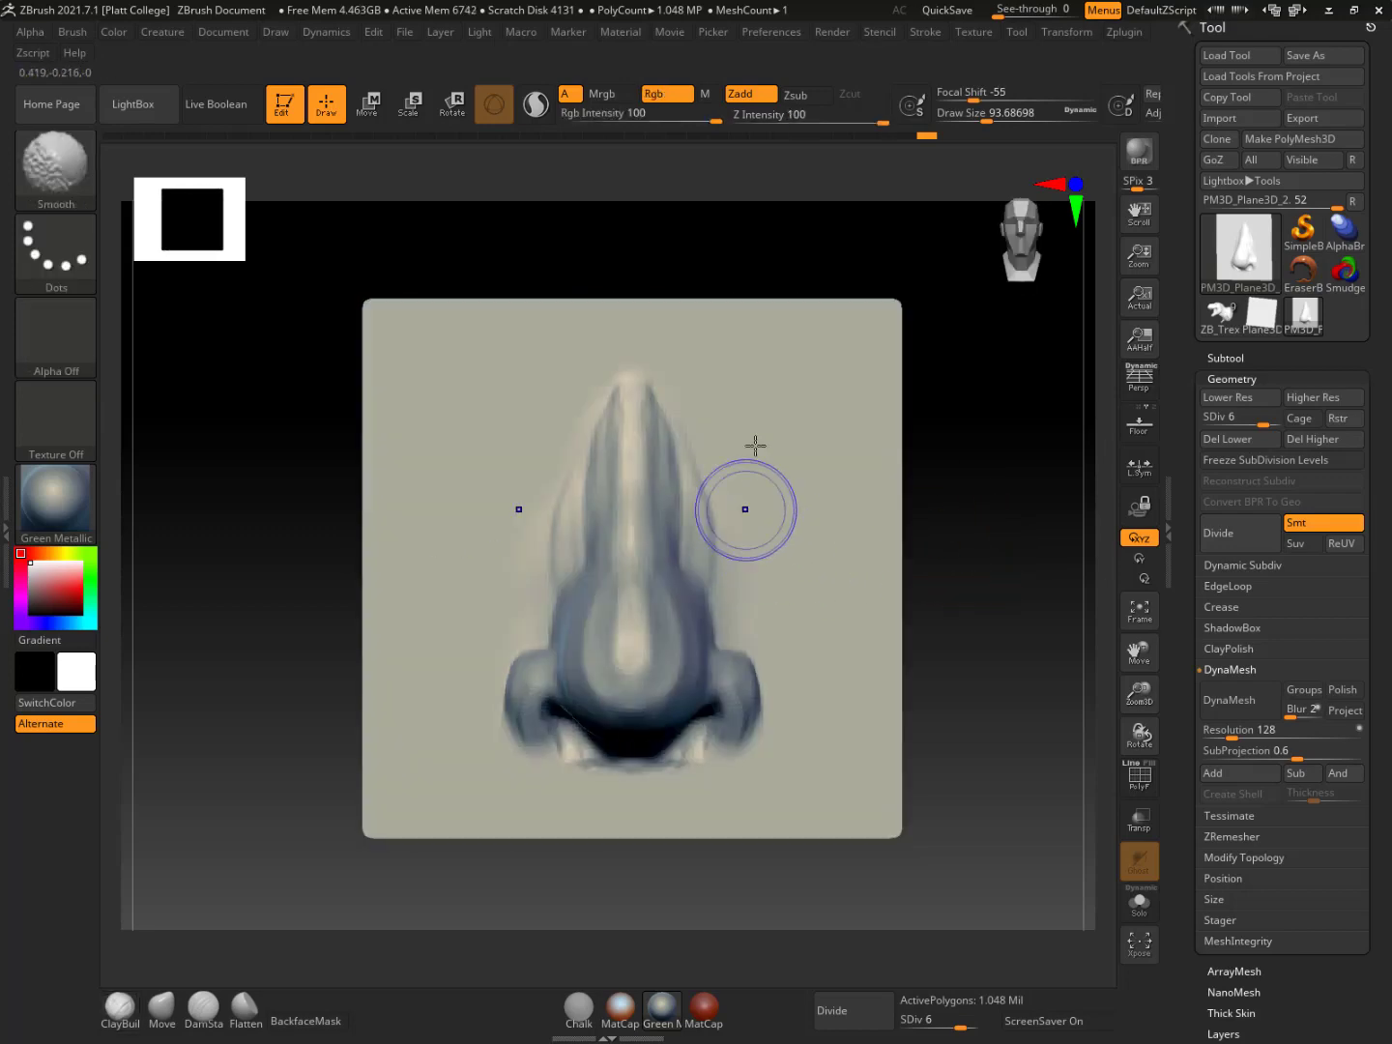
Form recessed eye sockets and raised cheeks beside the nose using the Move brush at a Draw Size of about 223
left_click(95, 161)
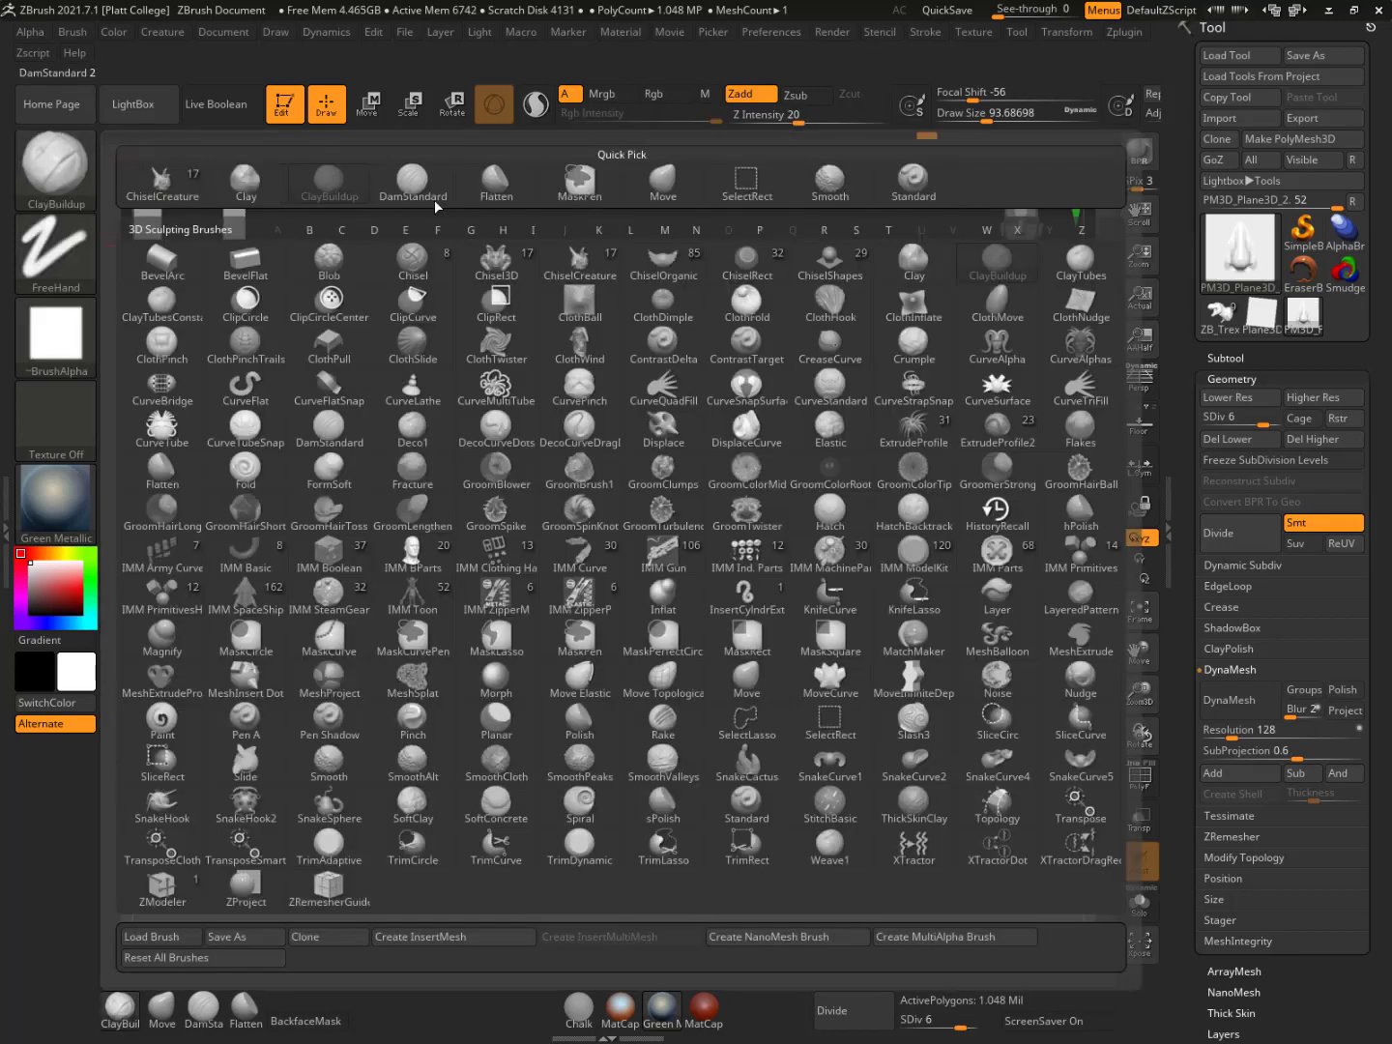
left_click(676, 191)
left_click_drag(932, 540, 907, 581)
key("space")
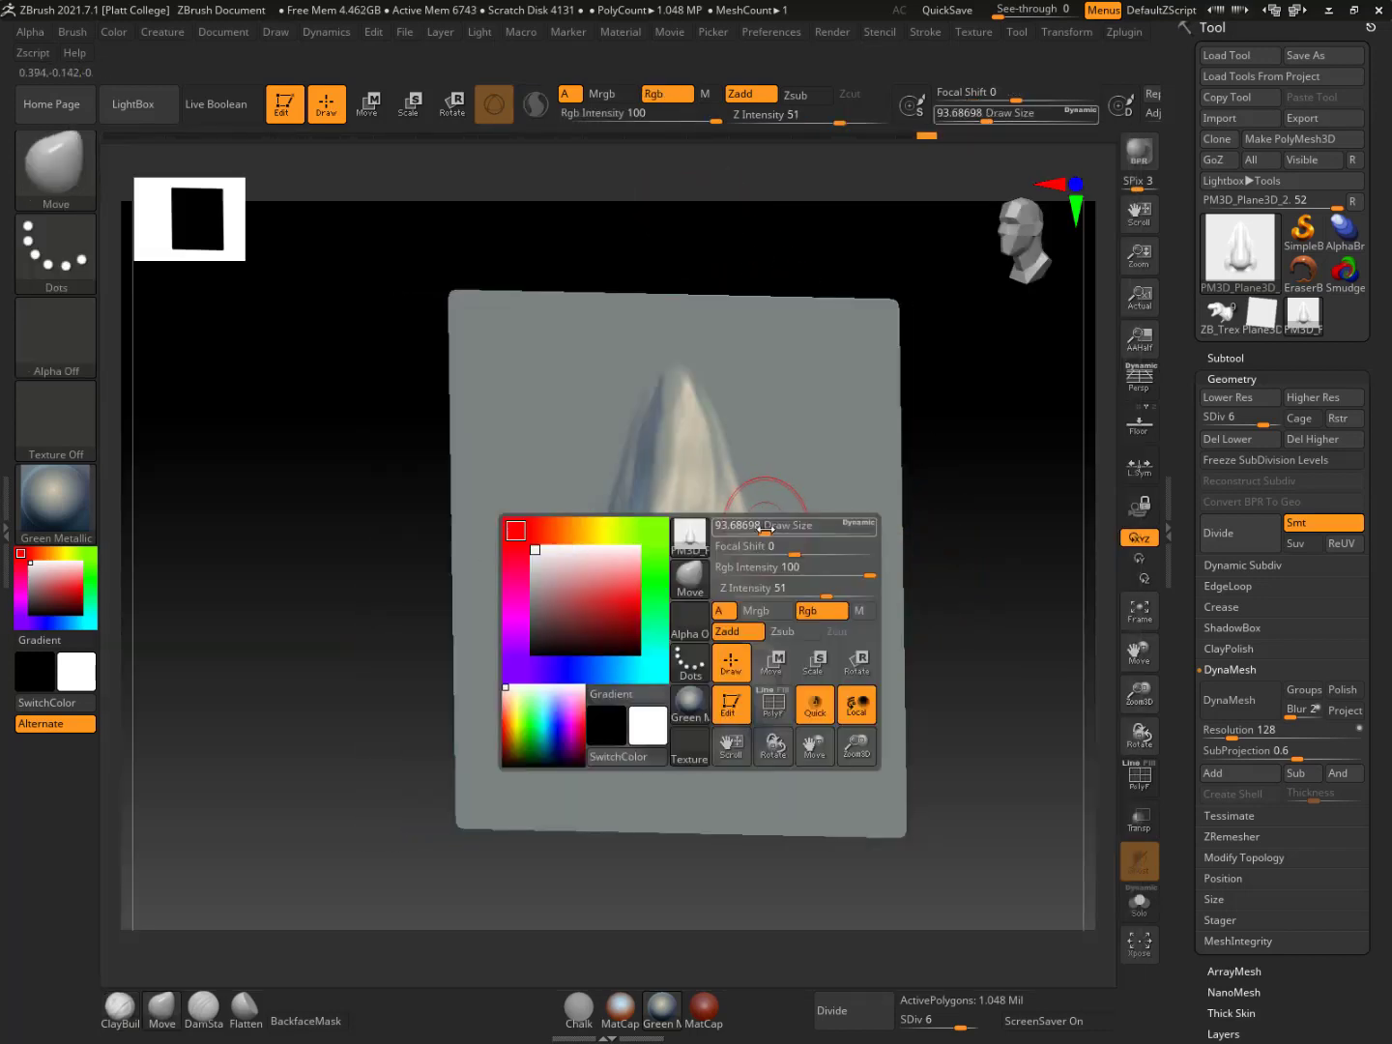
mouse_move(762, 525)
left_mouse_down()
mouse_move(790, 525)
mouse_move(765, 481)
left_mouse_up()
left_click_drag(952, 483, 841, 480)
left_click_drag(747, 471, 782, 469)
left_click_drag(928, 483, 1053, 527)
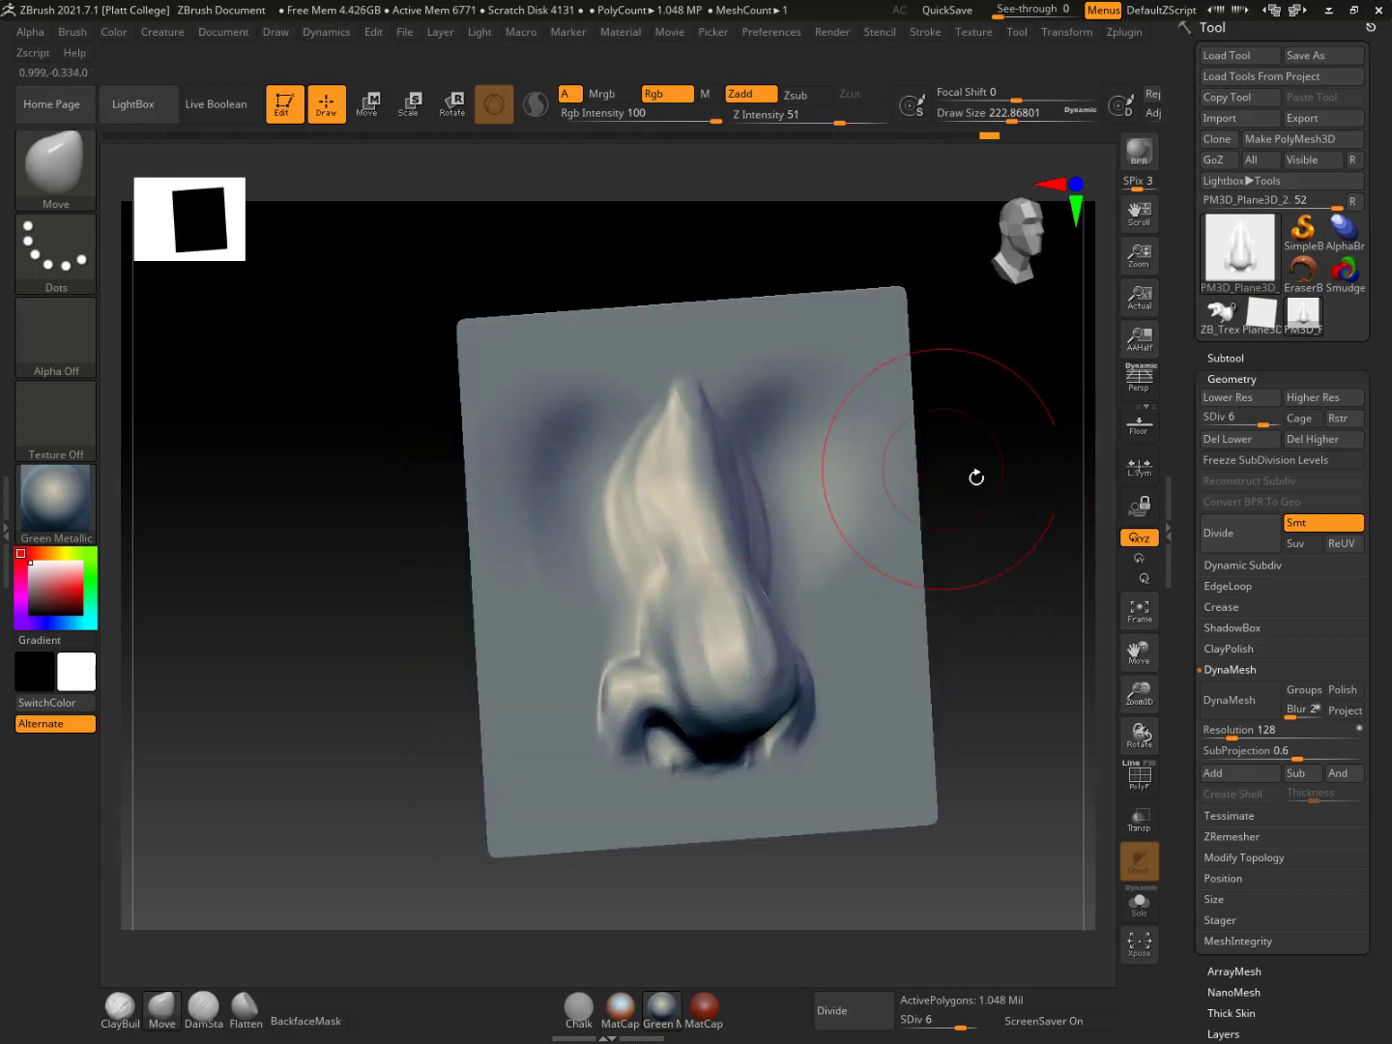
Subdivide the nose mesh to SDiv 7 and align it to a straight front view
left_click_drag(982, 482, 910, 513, "shift")
left_click_drag(952, 585, 1030, 604)
mouse_move(913, 527)
left_mouse_down("shift")
mouse_move(962, 559)
mouse_move(928, 533)
mouse_move(987, 625)
mouse_move(952, 616)
left_mouse_up("shift")
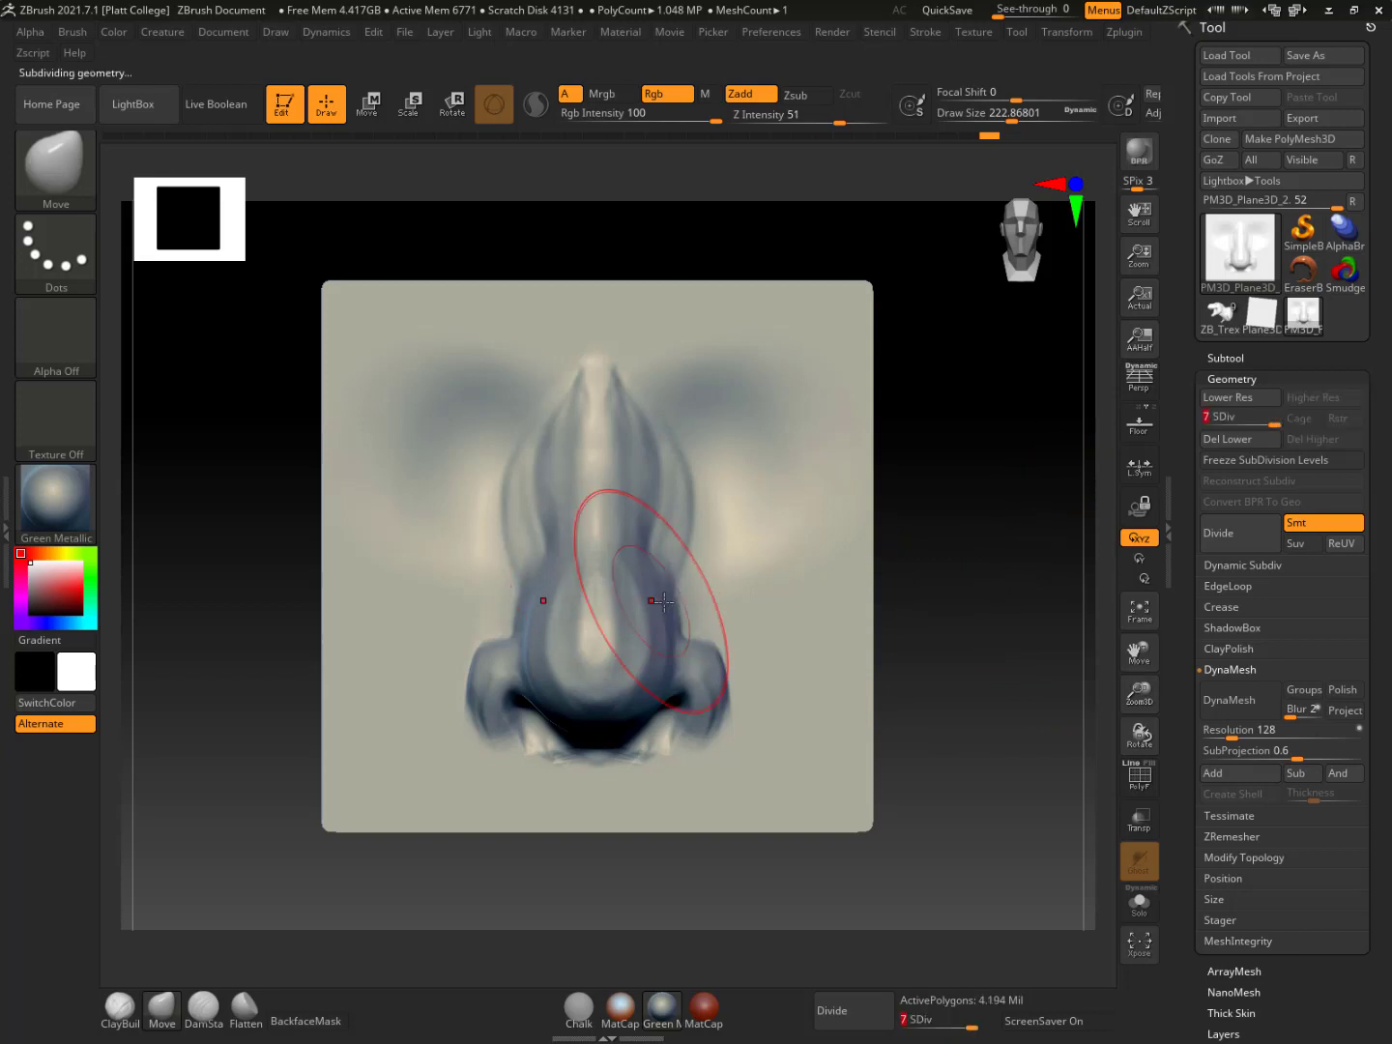
left_click_drag(1013, 578, 971, 592)
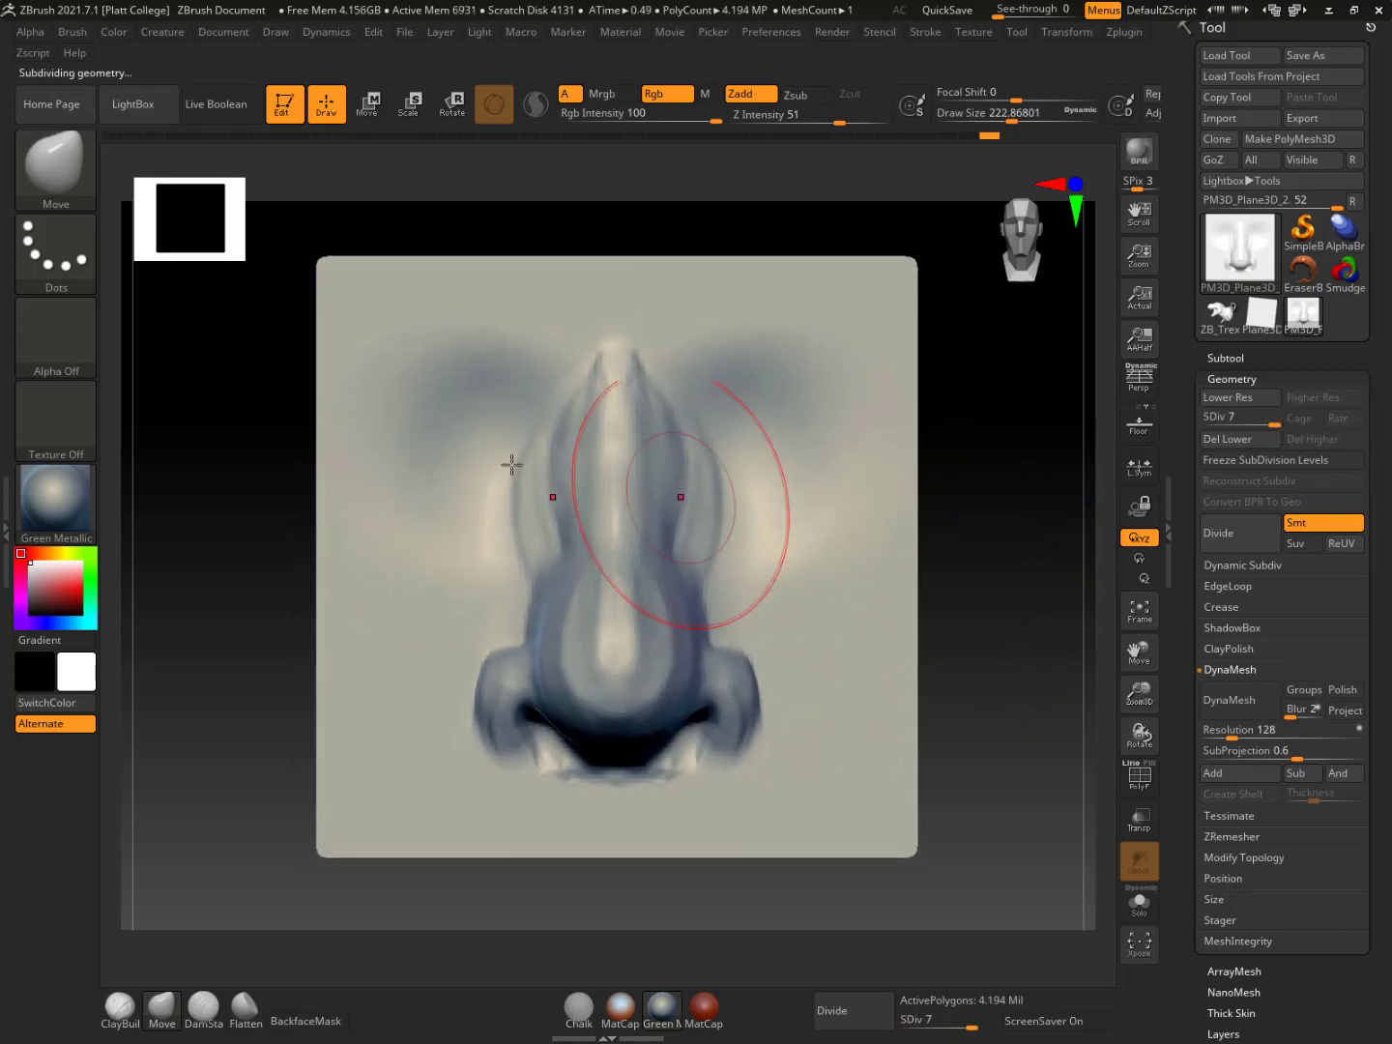
mouse_move(948, 491)
left_mouse_down()
mouse_move(930, 492)
mouse_move(904, 568)
mouse_move(994, 575)
left_mouse_up()
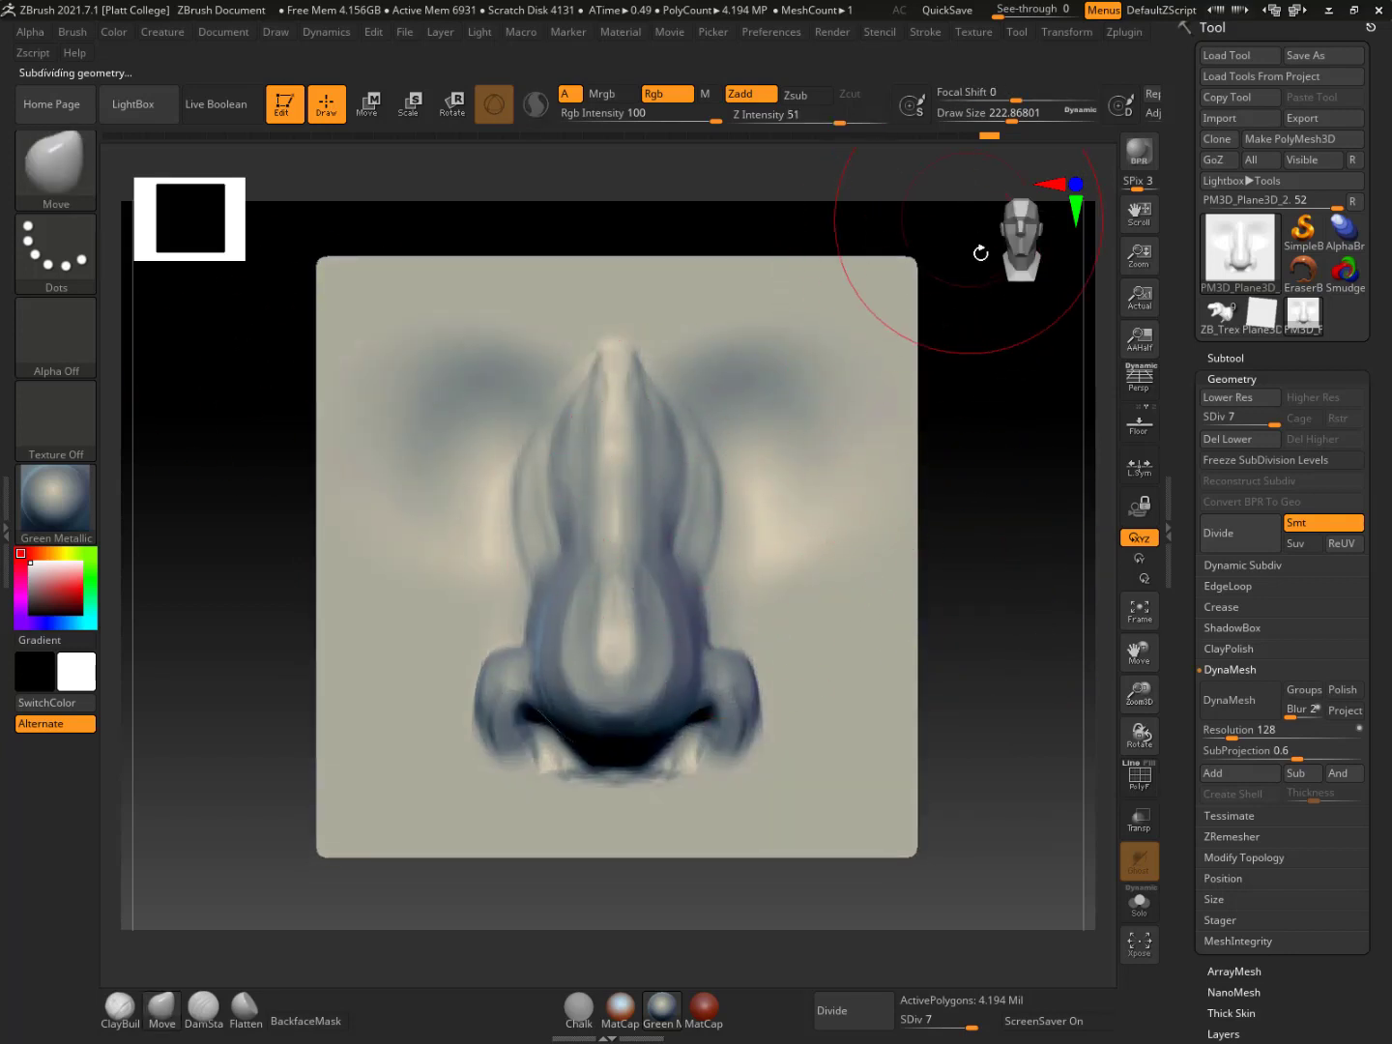
mouse_move(1028, 456)
left_mouse_down()
mouse_move(1026, 503)
mouse_move(1029, 491)
left_mouse_up()
left_click(1140, 379)
left_click(1141, 379)
key("shift")
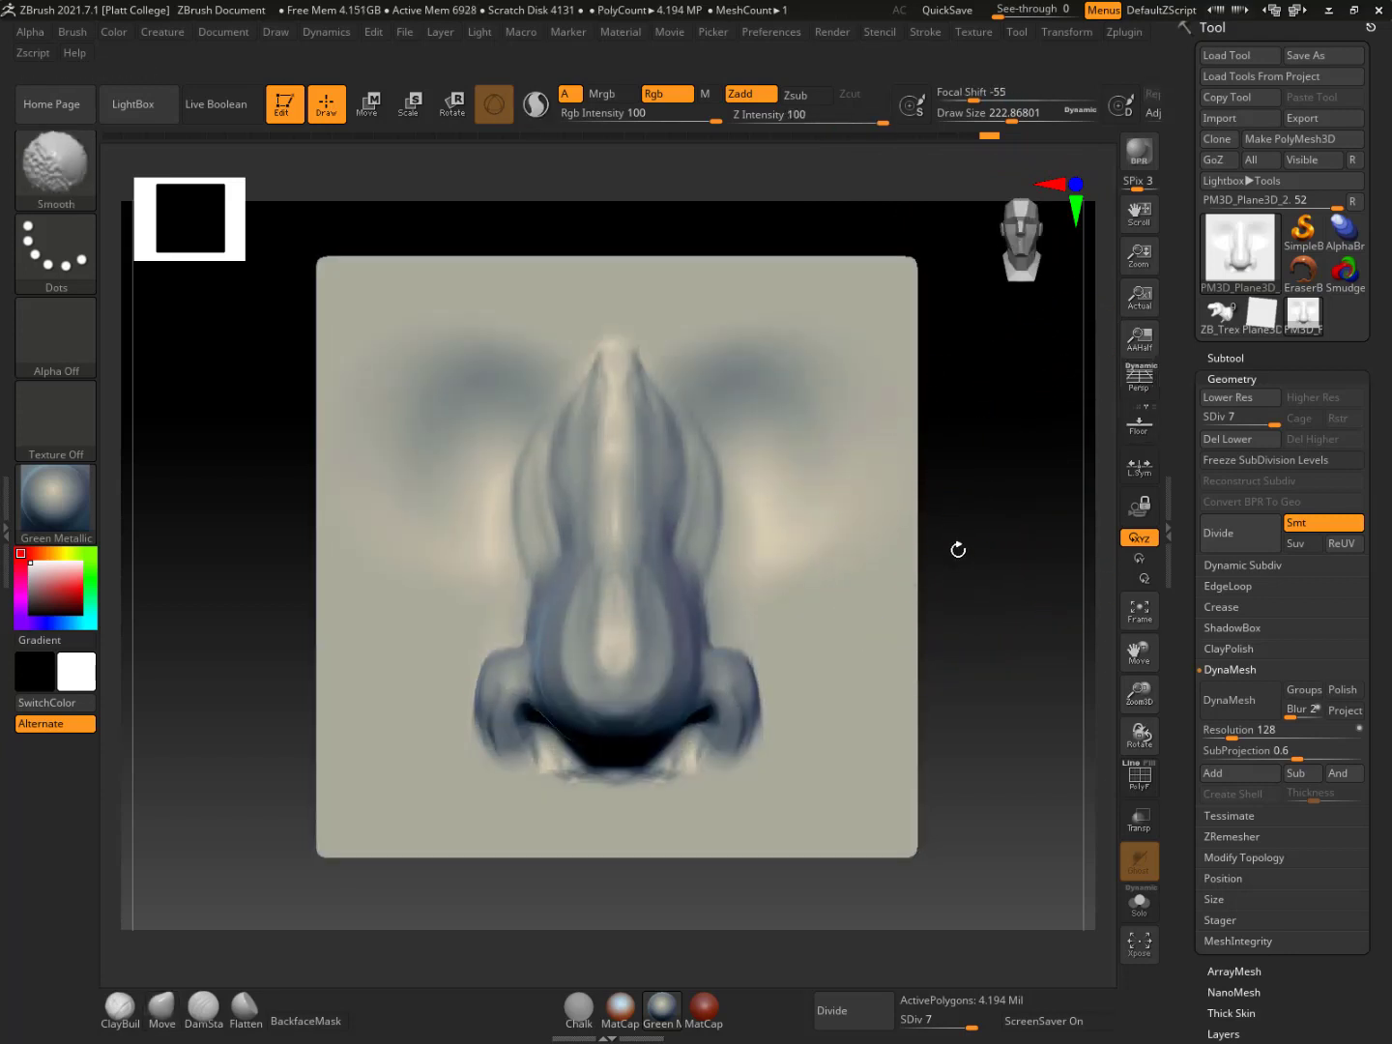
key("b")
key("m")
key("v")
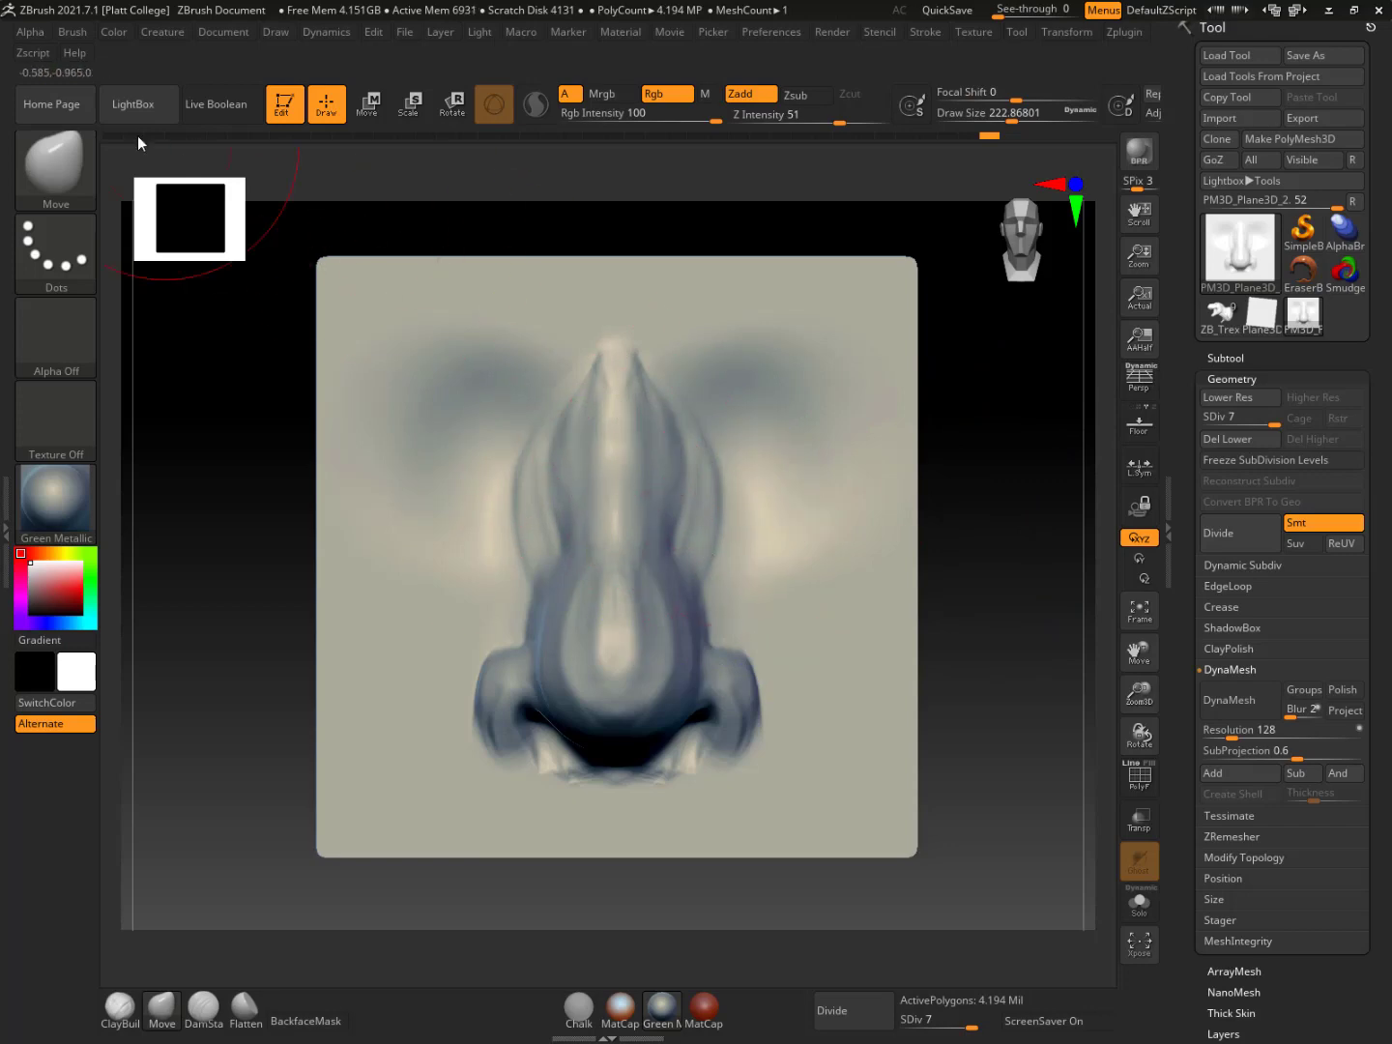
Select the ChiselCreature brush and clone it as the base for a custom nose brush
left_click(56, 172)
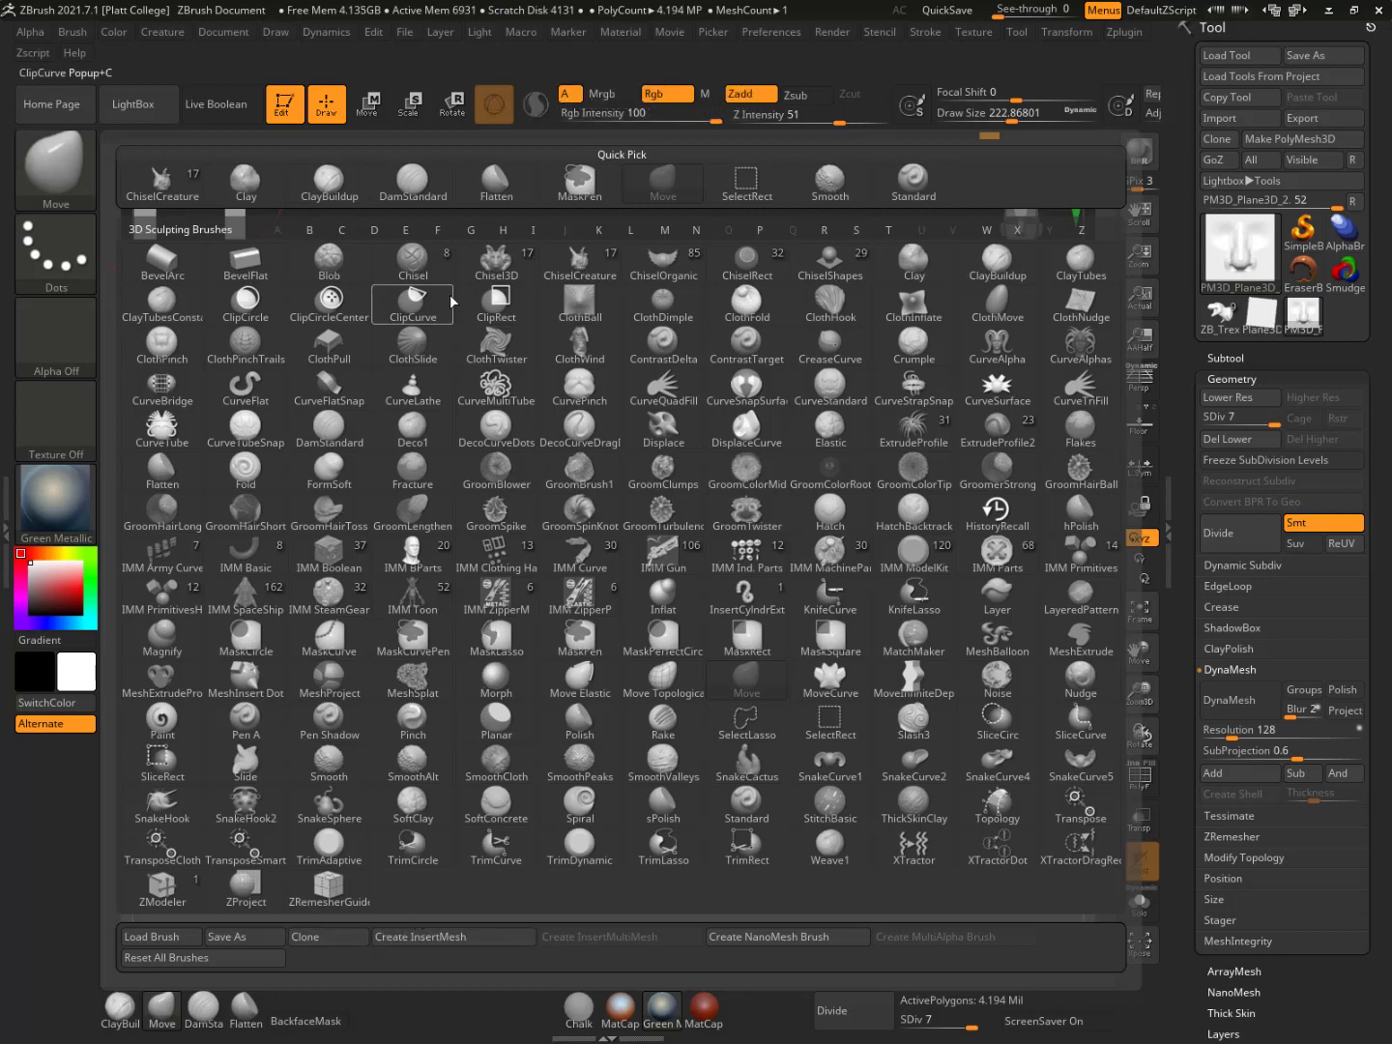
left_click(563, 273)
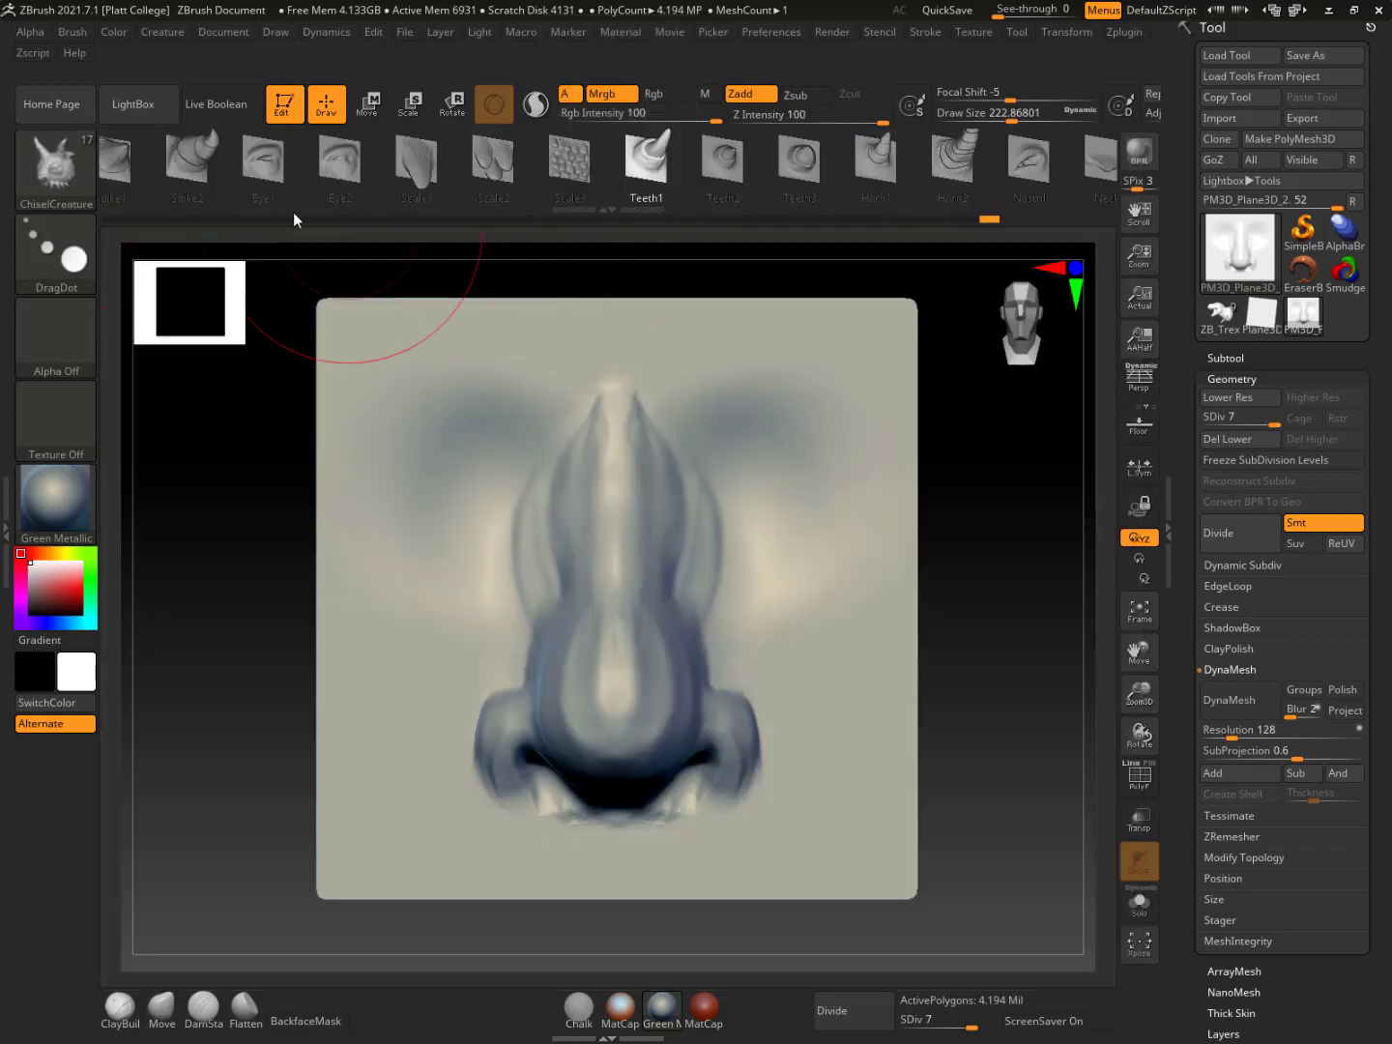
left_click(68, 176)
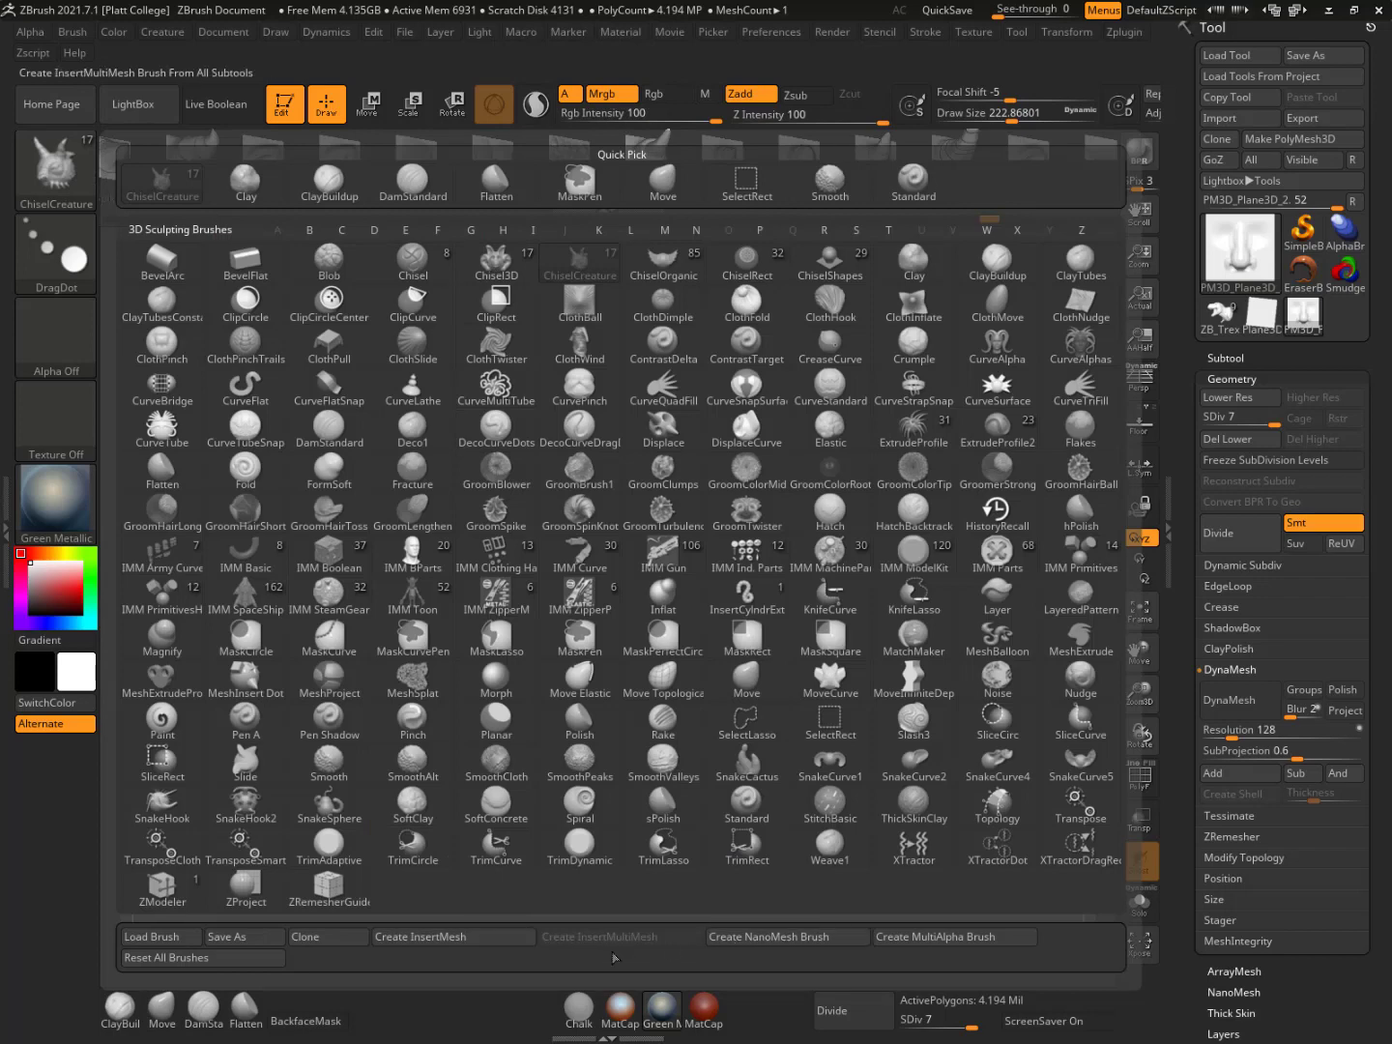
left_click(335, 940)
Examine the brush creation options available for the cloned ChiselCreature brush, including the NanoMesh and MultiAlpha ones
left_click(56, 174)
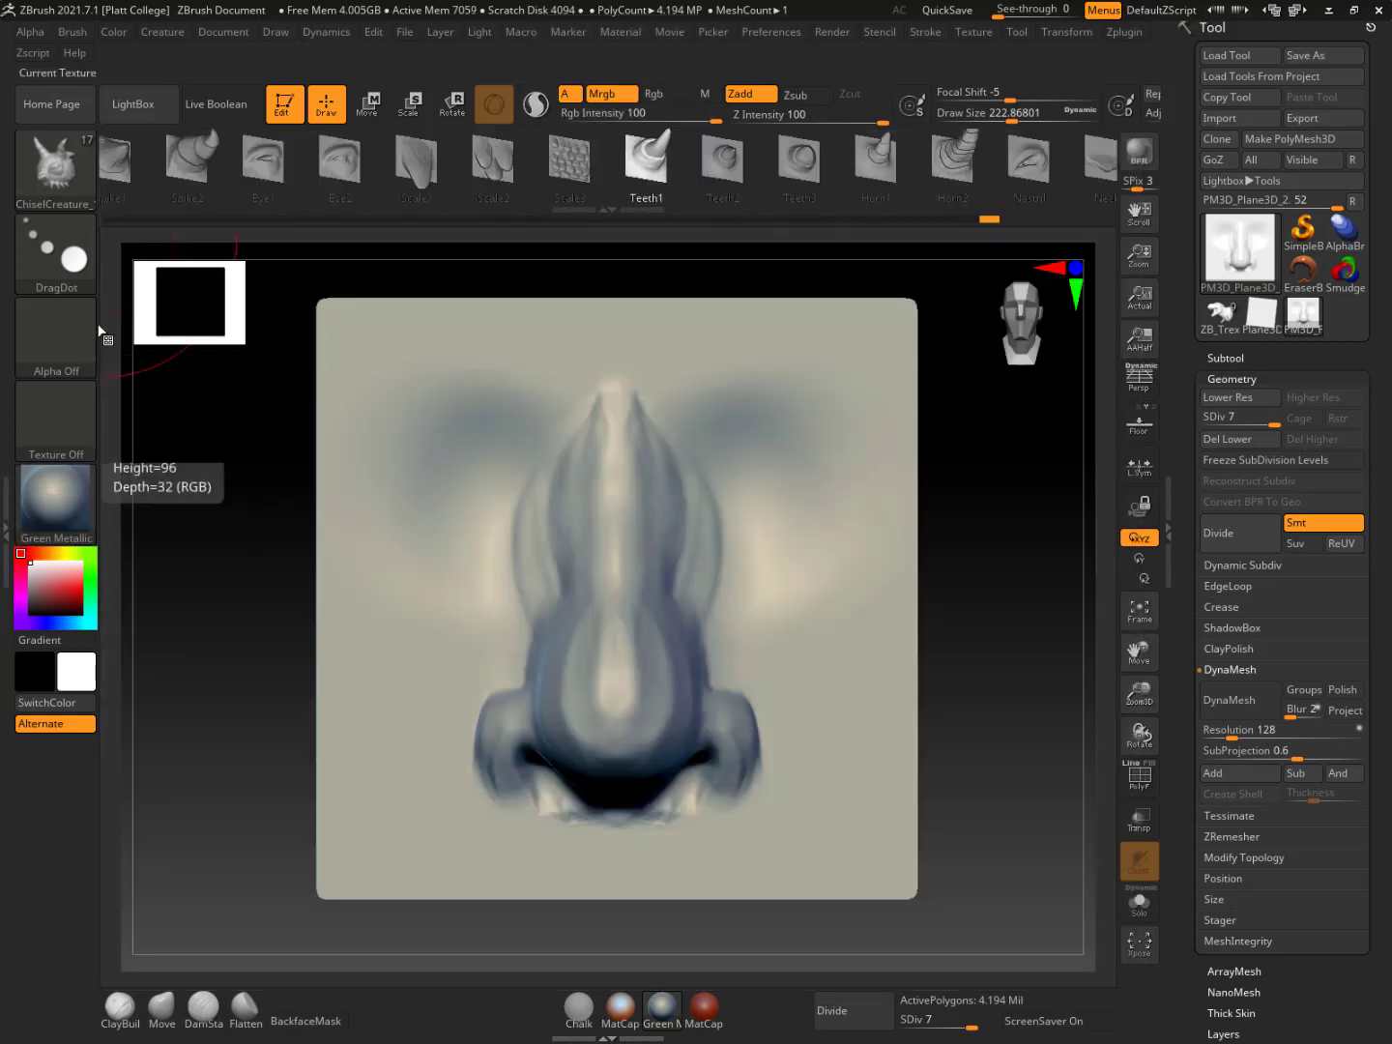
left_click(76, 37)
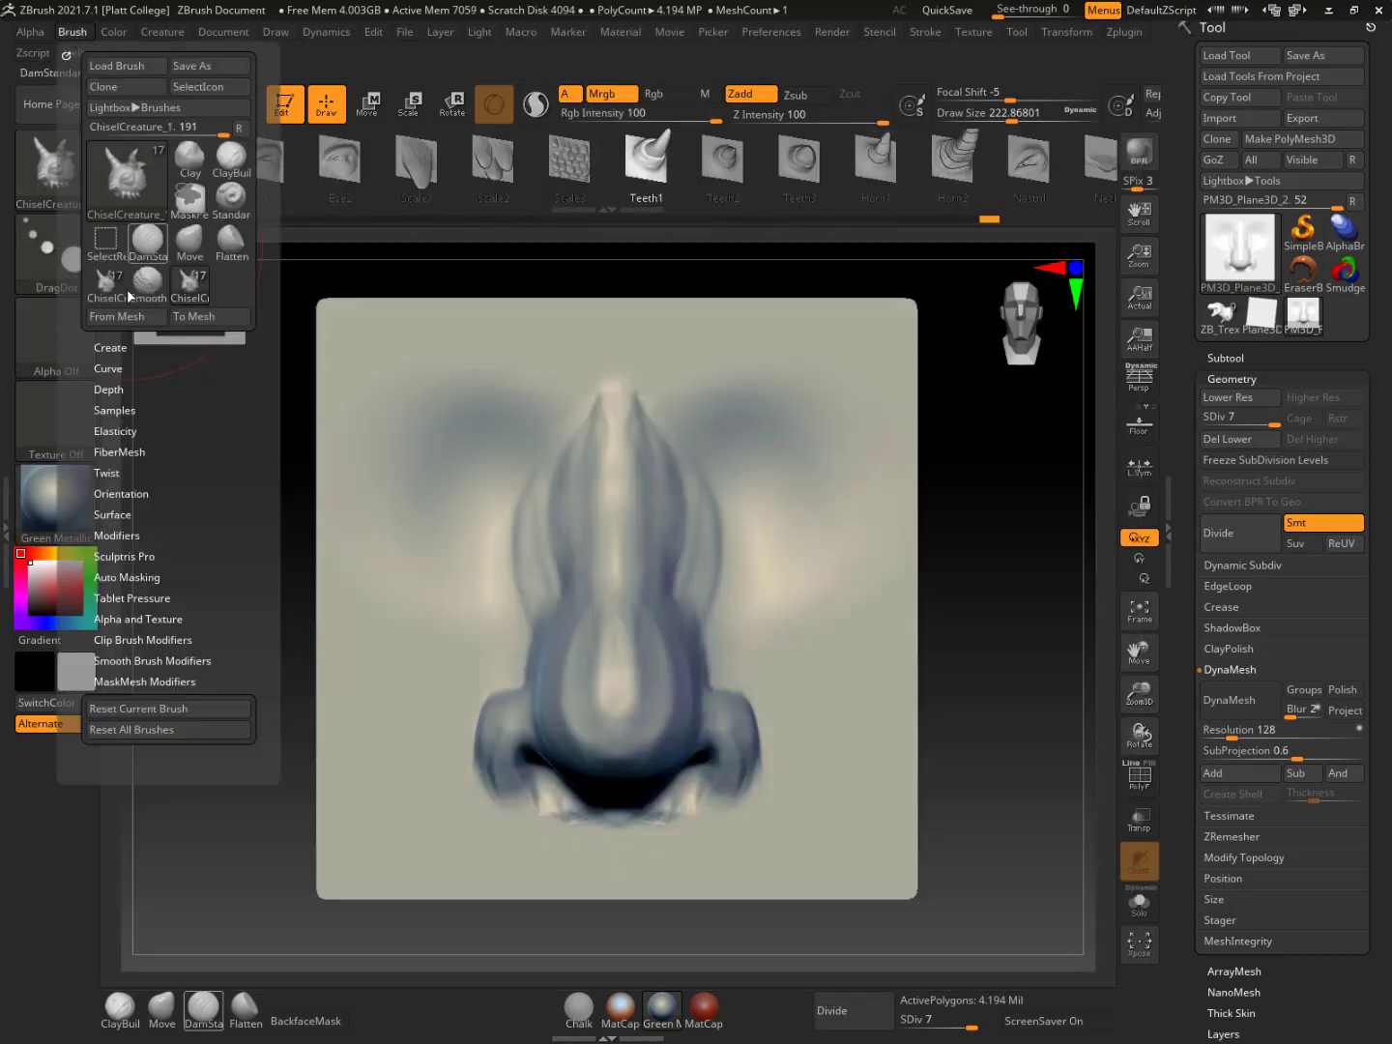
left_click(110, 347)
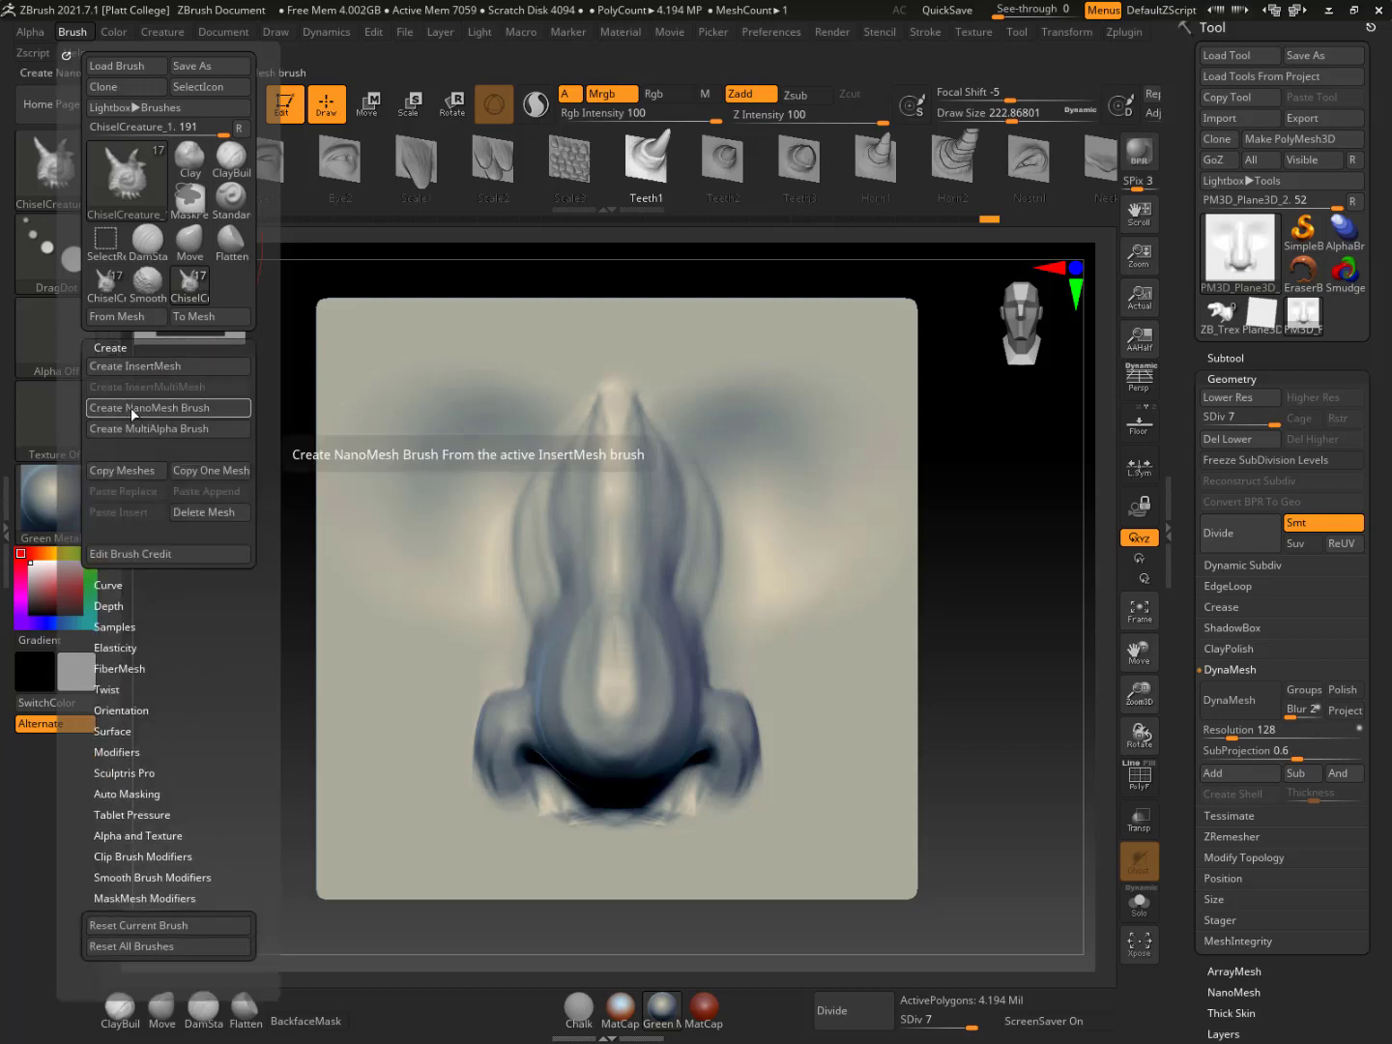
left_click(178, 428)
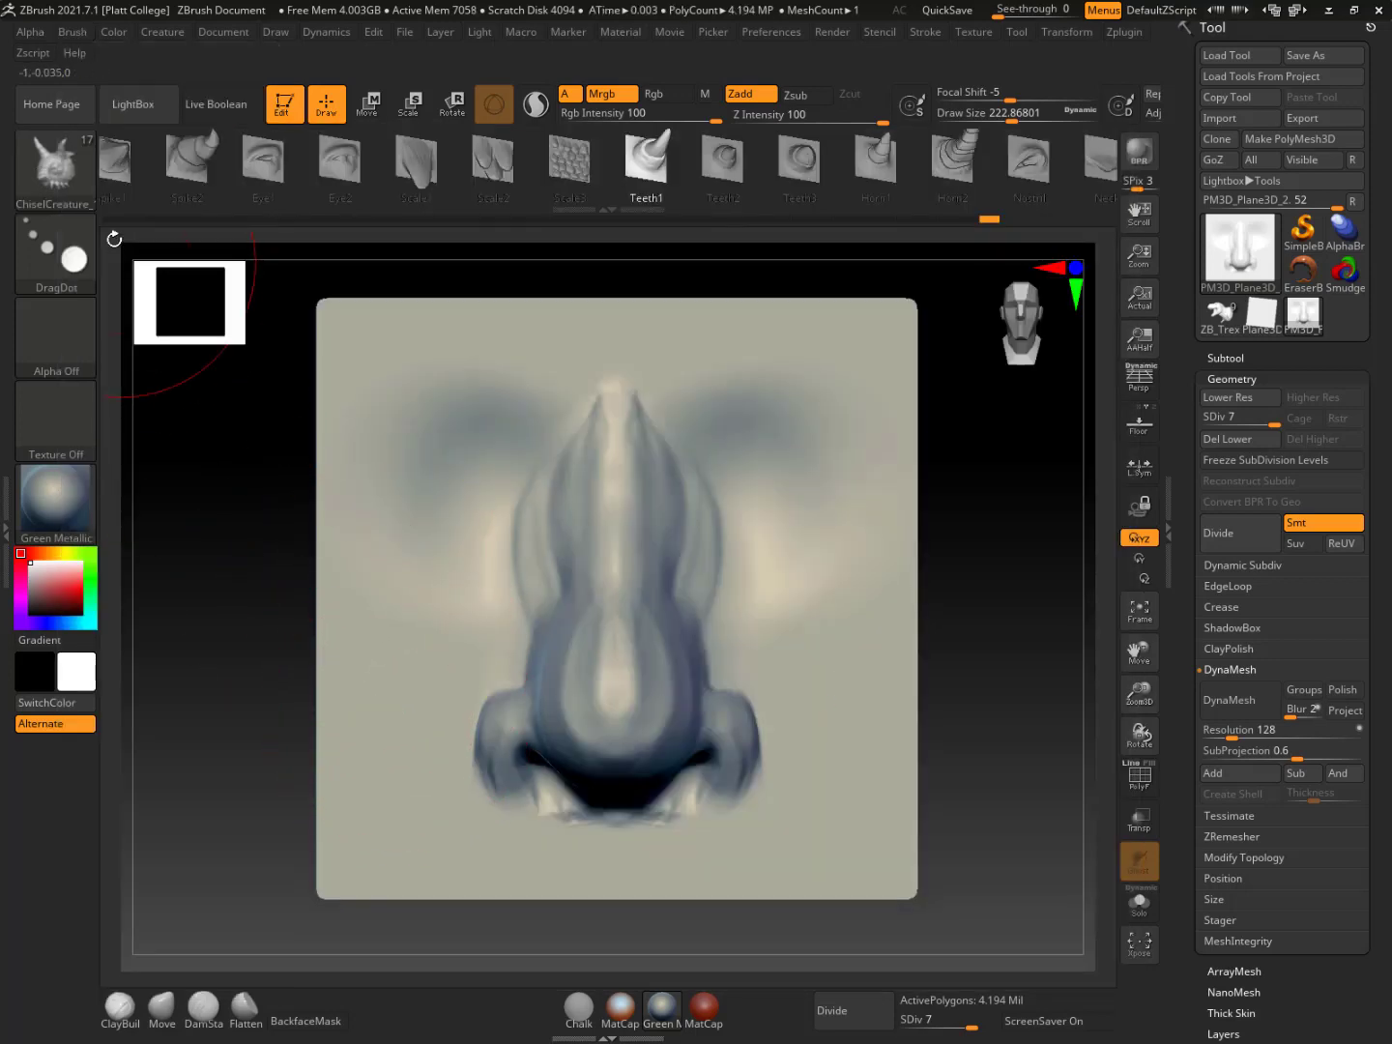
Select the cloned ChiselCreature_1 brush and turn the sculpted nose plane into its 3D alpha with From Mesh
key("b")
left_click(423, 892)
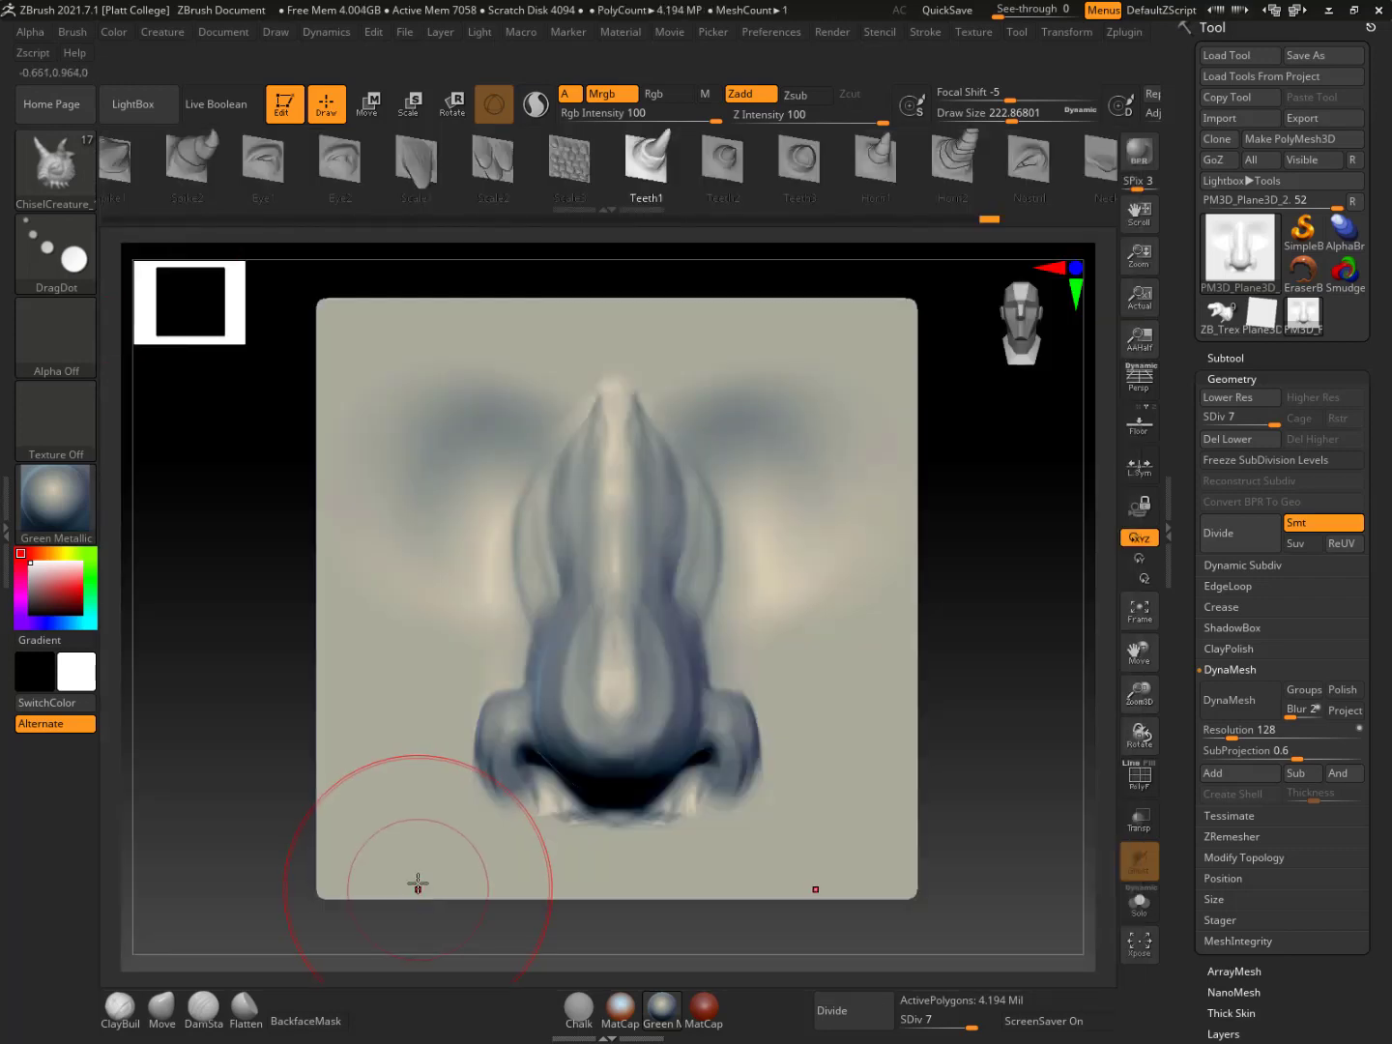
left_click(55, 176)
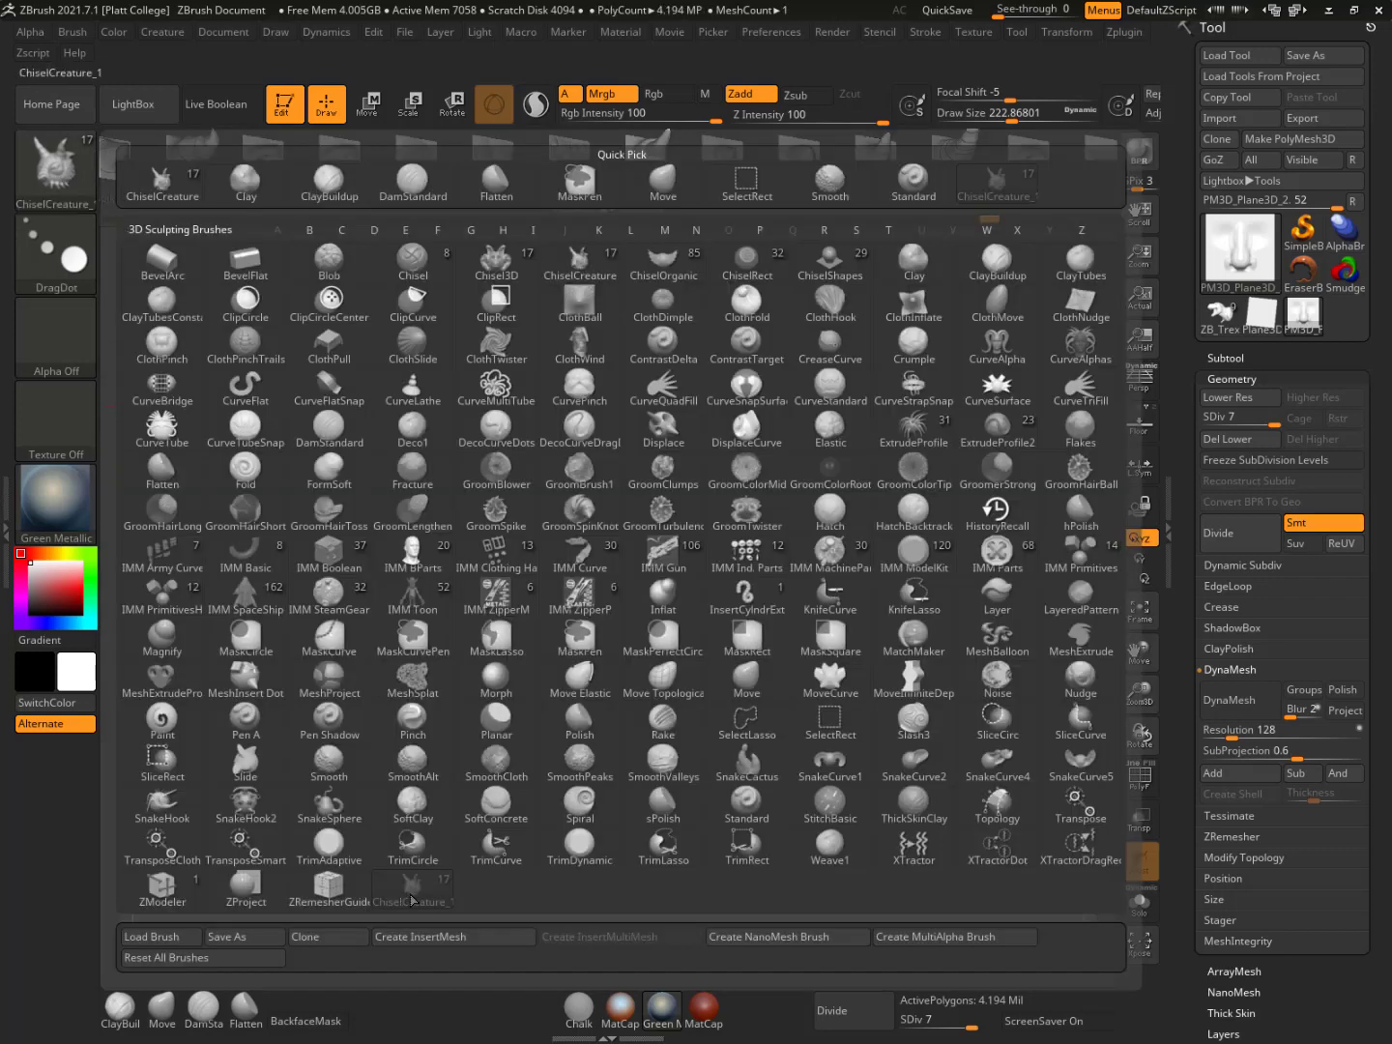
left_click(412, 901)
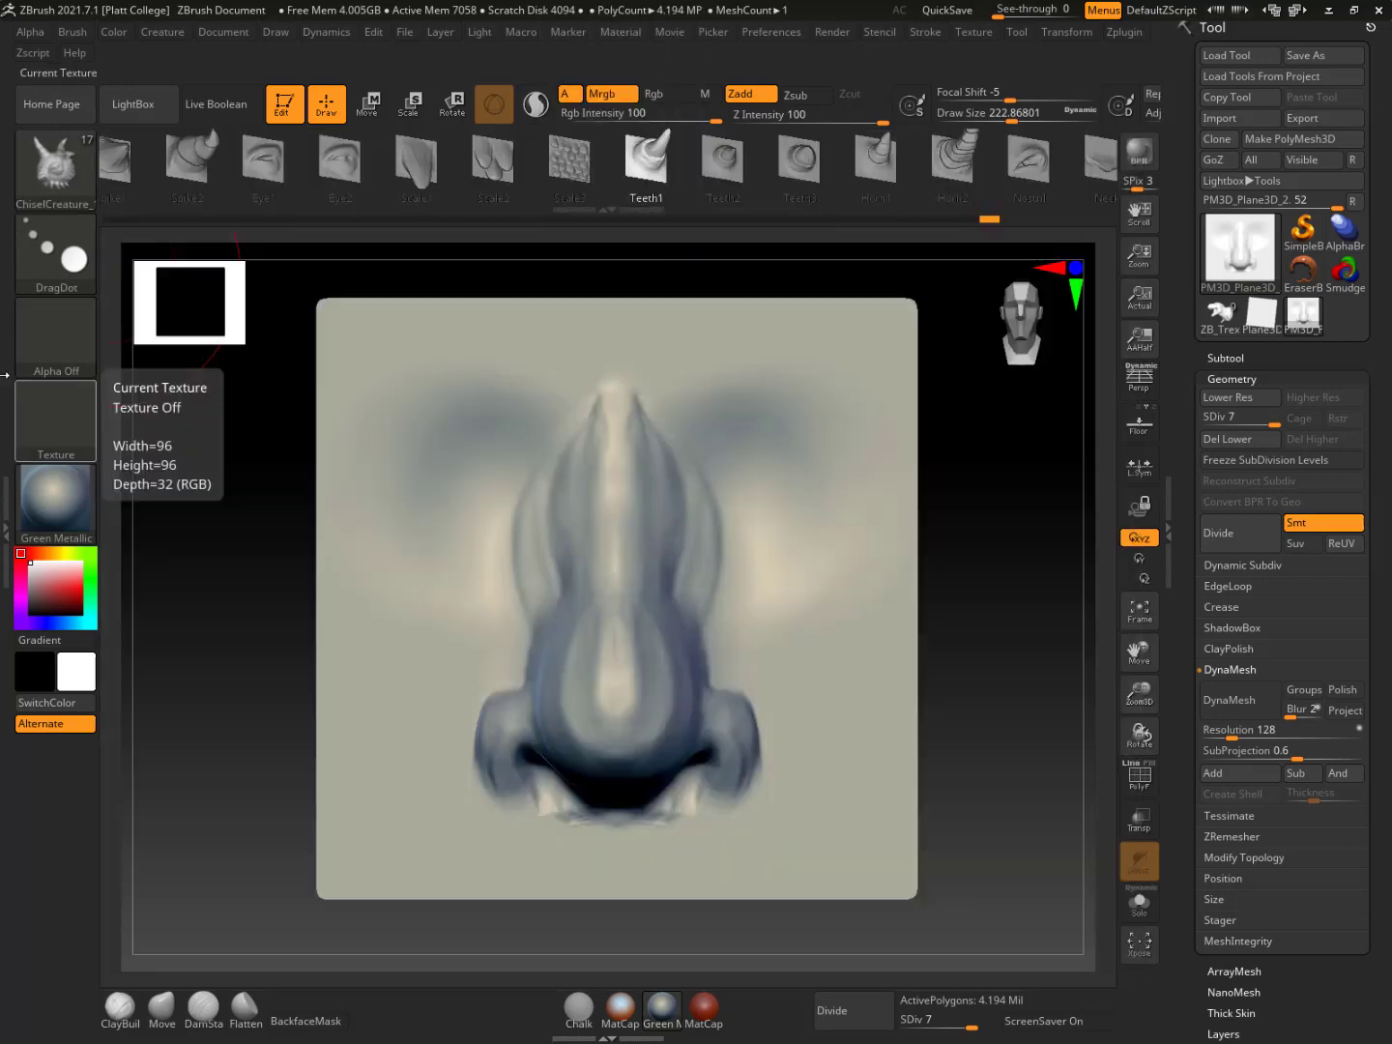
left_click(74, 31)
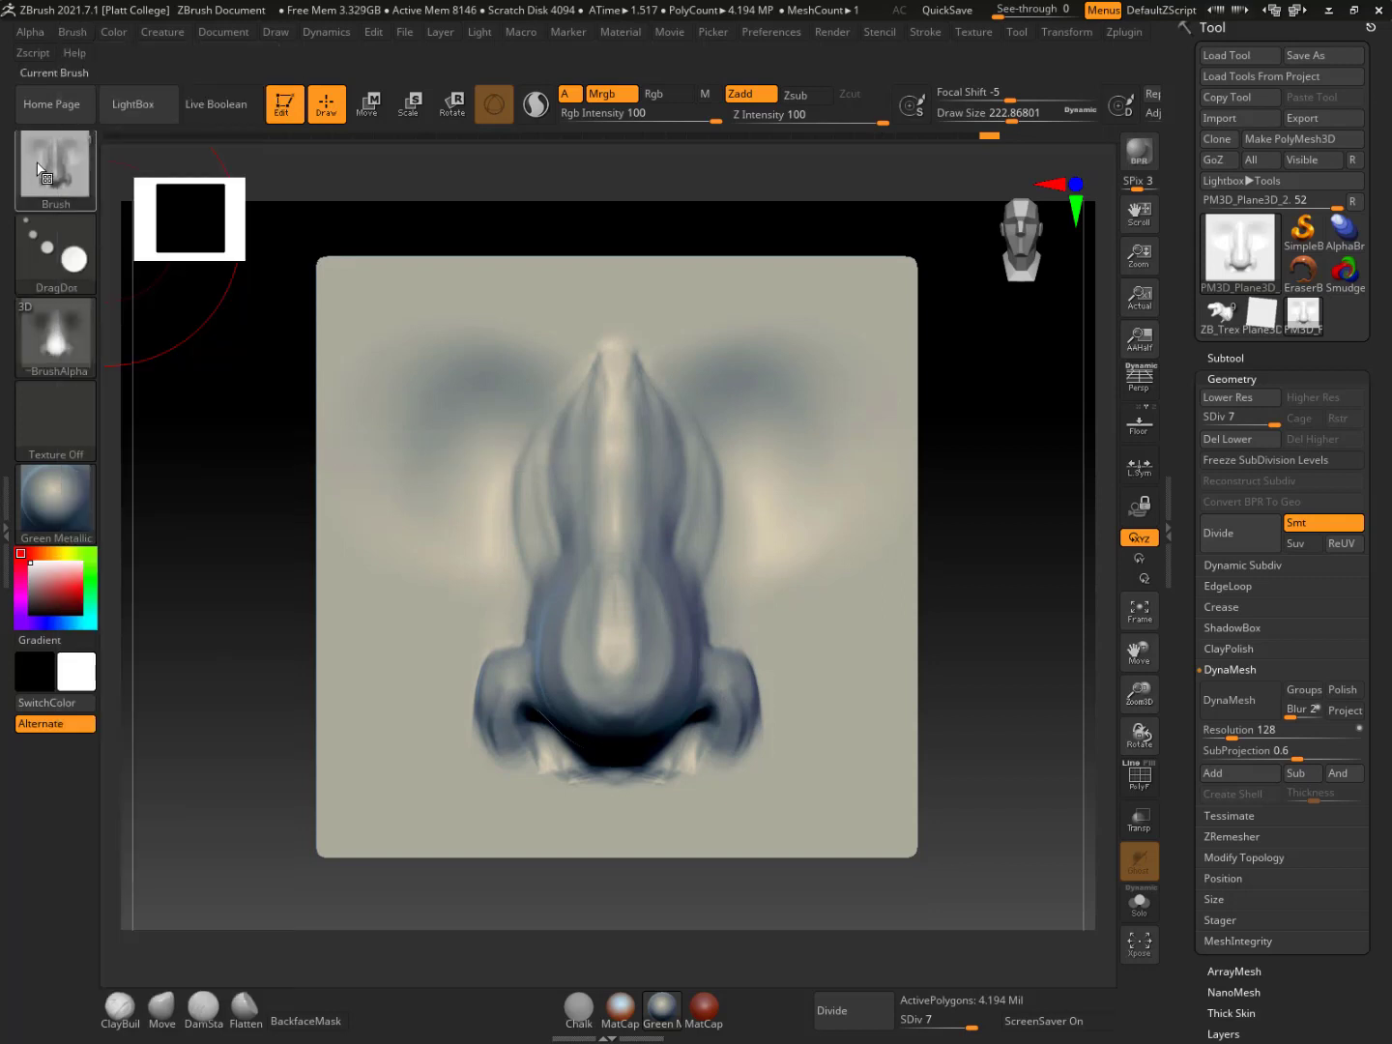
Check the new nose brush and its alpha, and set its stroke to DragRect
mouse_move(48, 331)
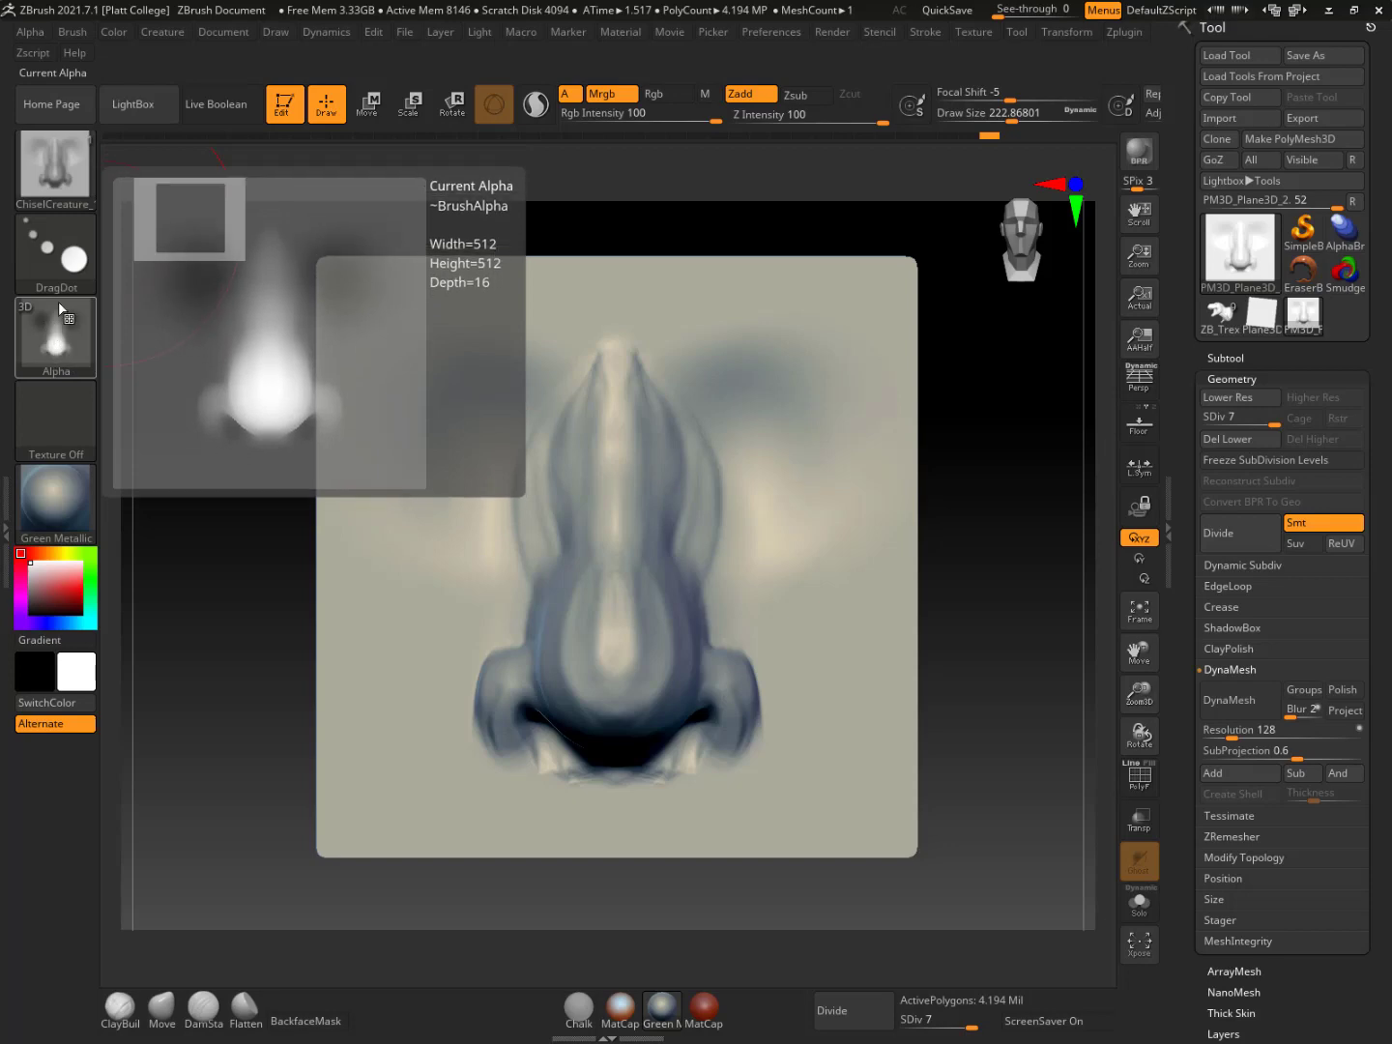
left_click(77, 184)
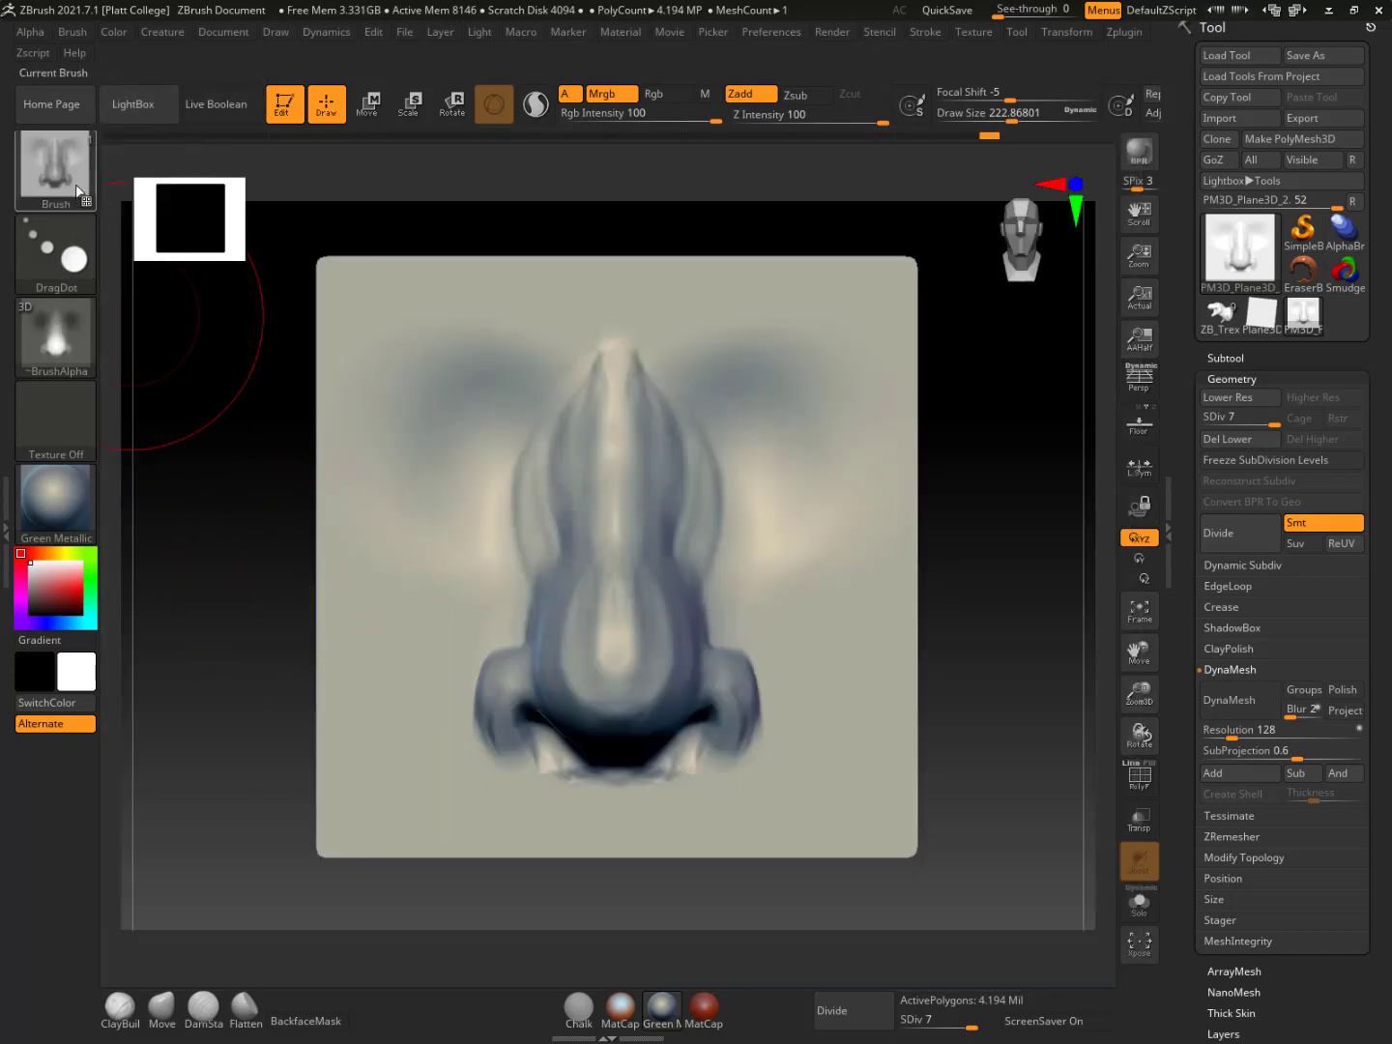
left_click(80, 190)
mouse_move(432, 896)
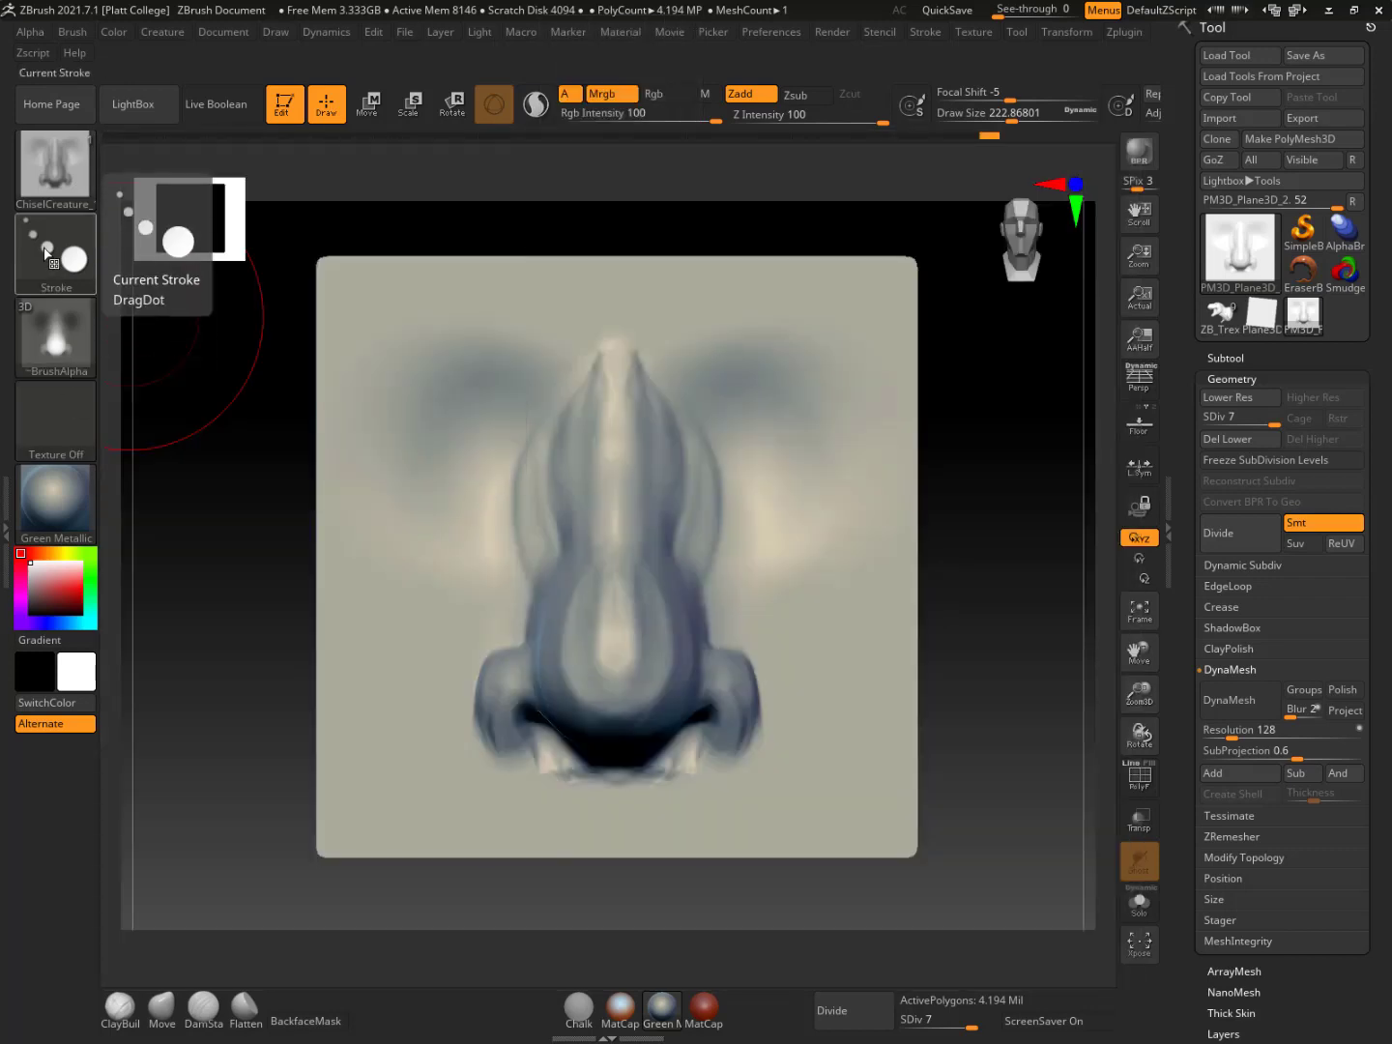
left_click(56, 253)
left_click(263, 271)
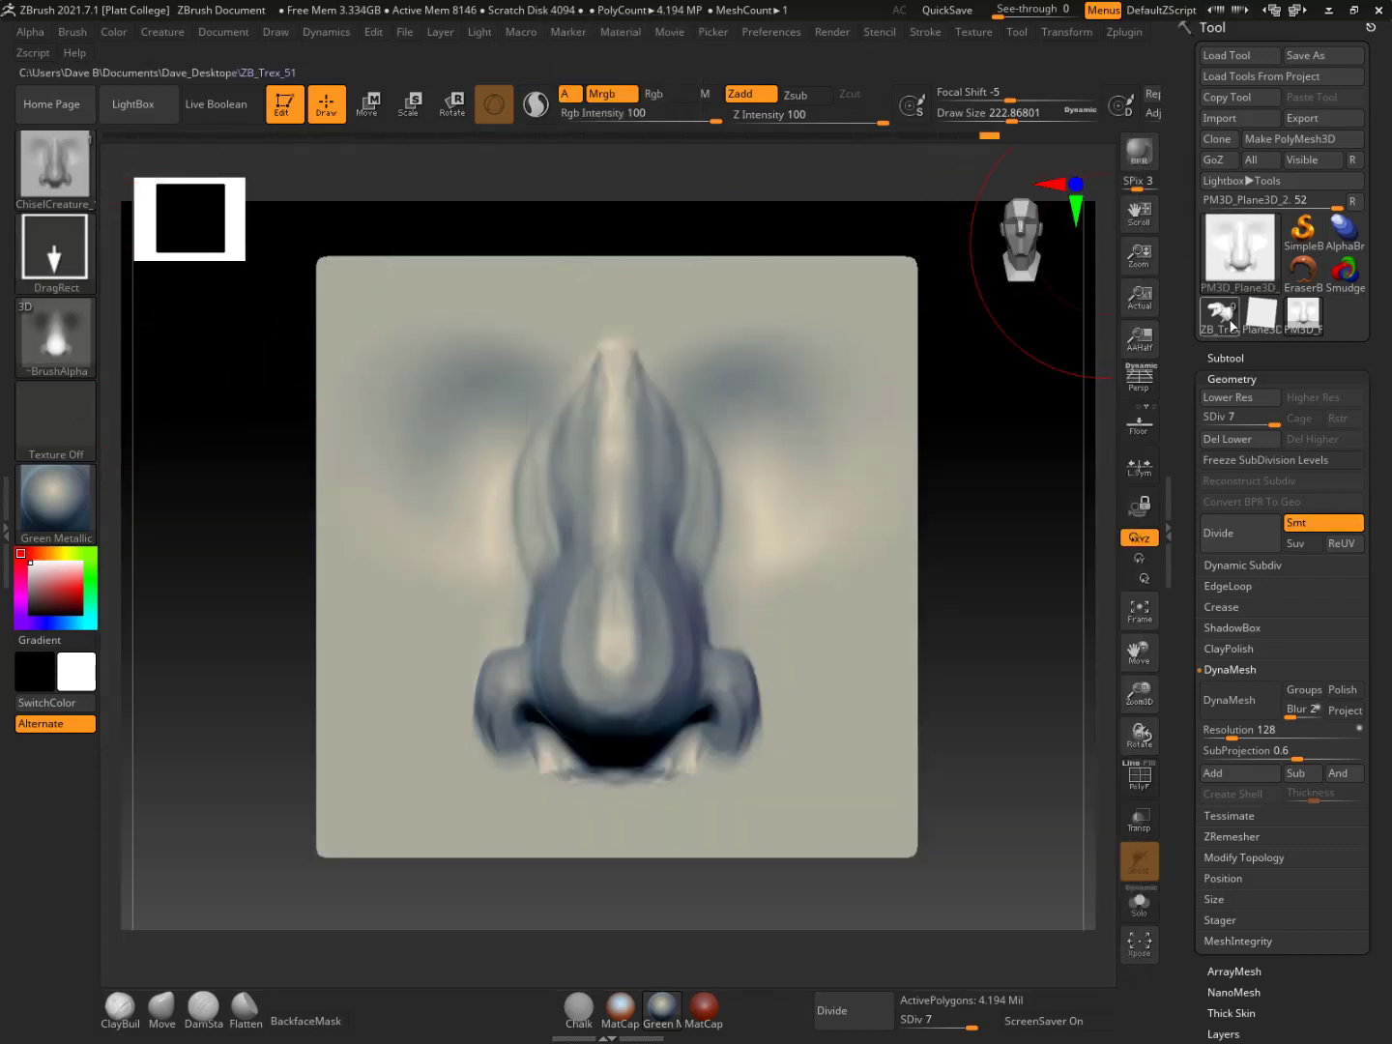
Switch to the ZB_Trex_51 model and reduce the Draw Size to about 41
left_click(1229, 325)
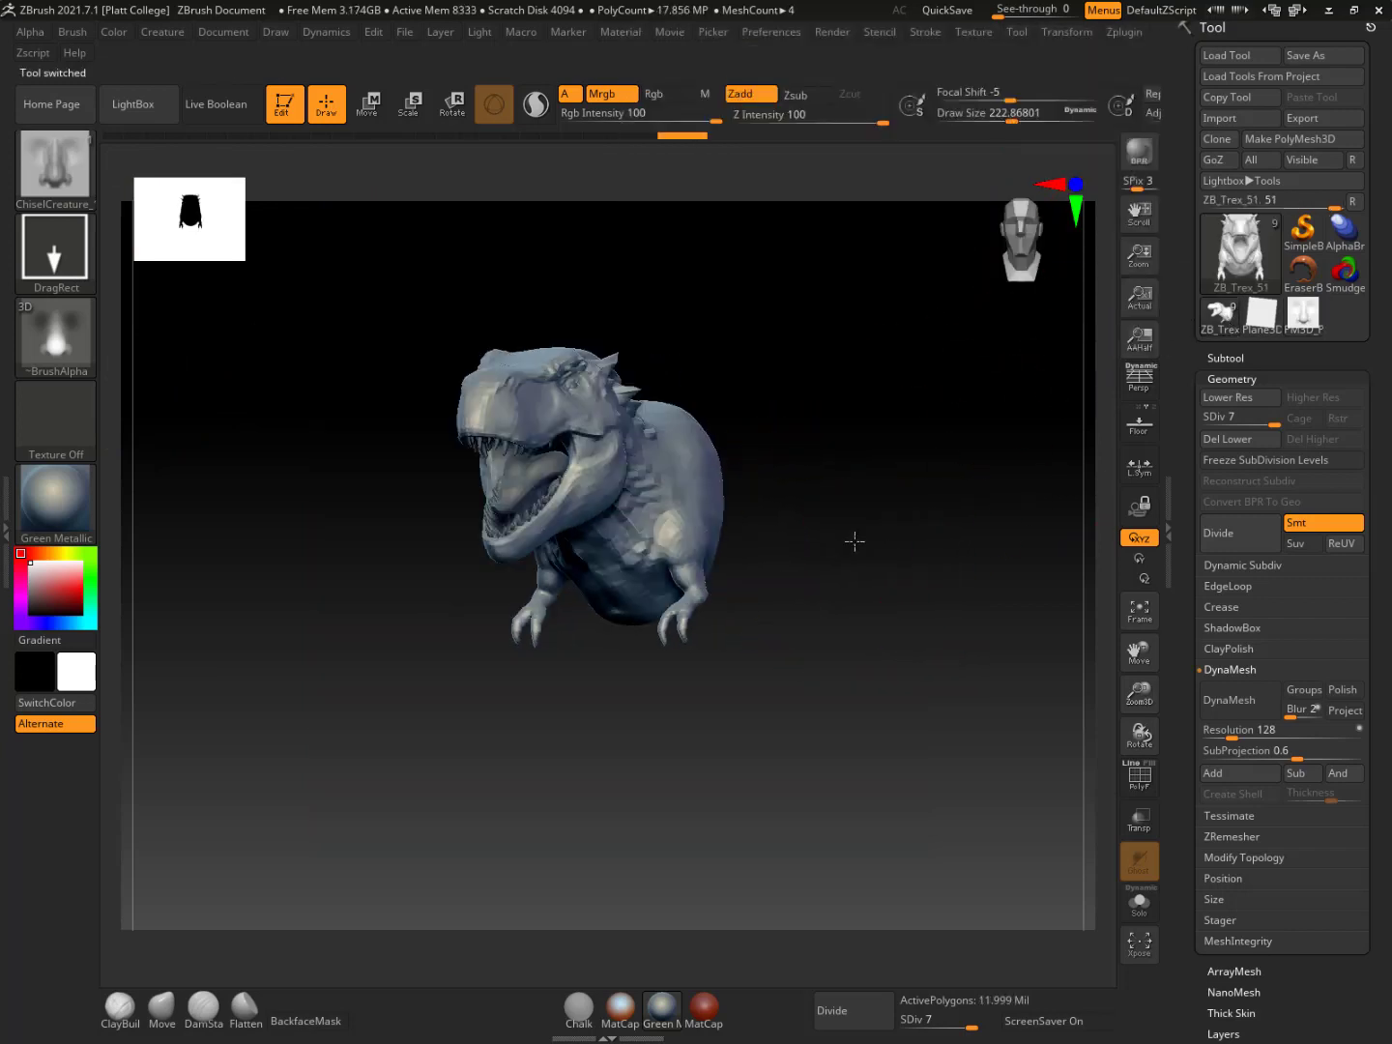
left_click_drag(849, 541, 847, 539)
key("space")
left_click_drag(657, 491, 601, 489)
Stamp several noses on the T-rex's neck and shoulder with the custom nose brush
mouse_move(847, 535)
left_mouse_down()
mouse_move(867, 525)
mouse_move(668, 612)
mouse_move(671, 491)
mouse_move(628, 409)
left_mouse_up()
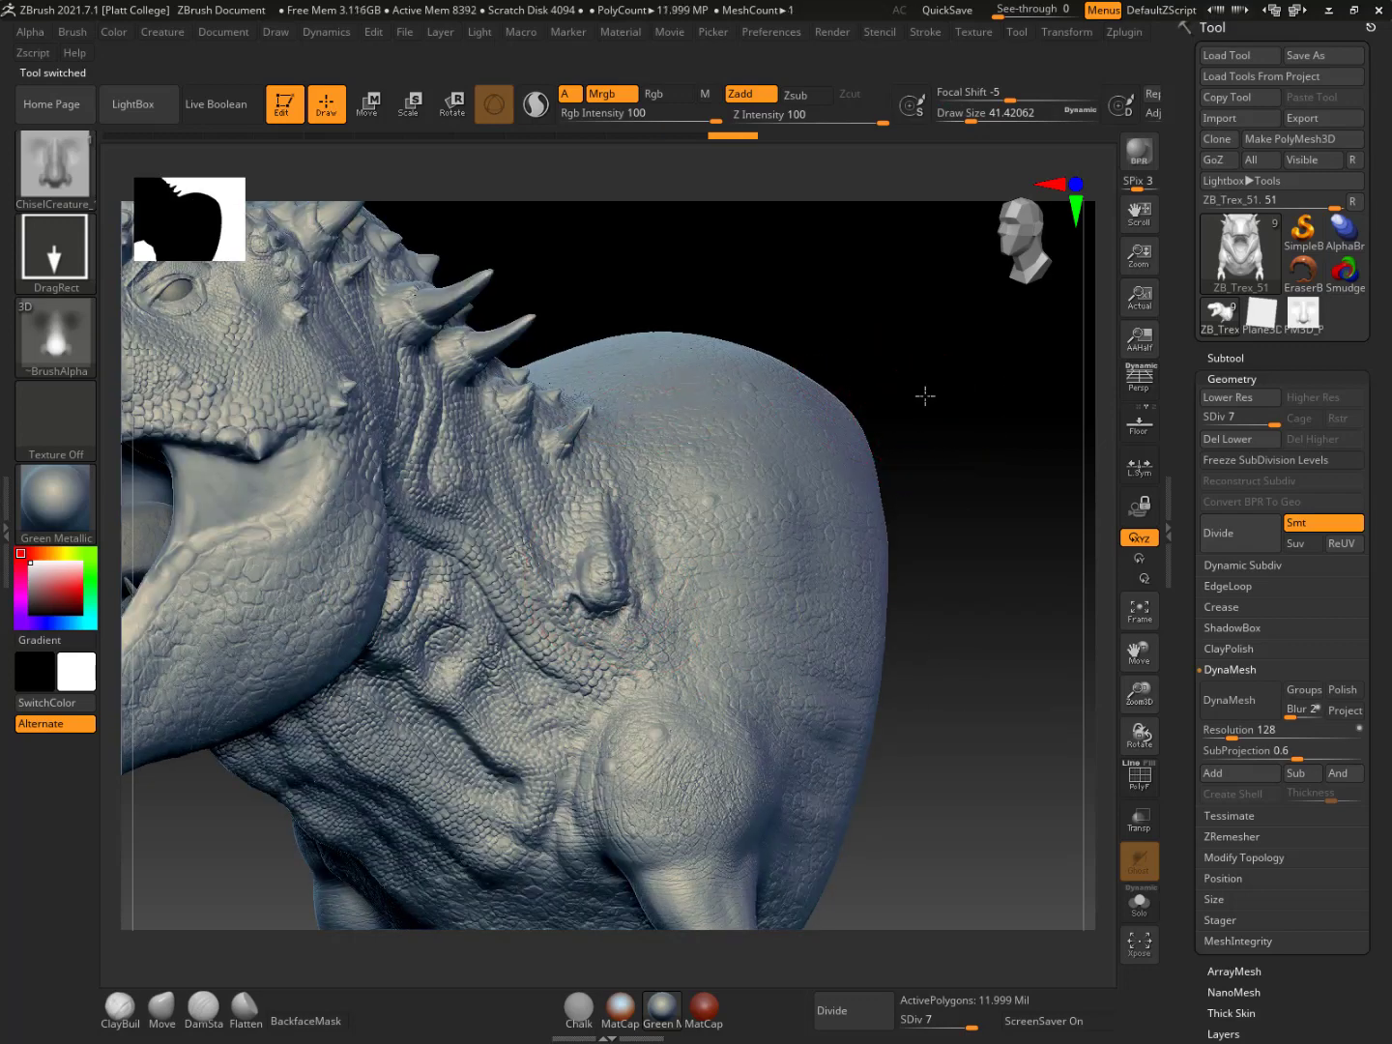
left_click_drag(925, 395, 699, 528)
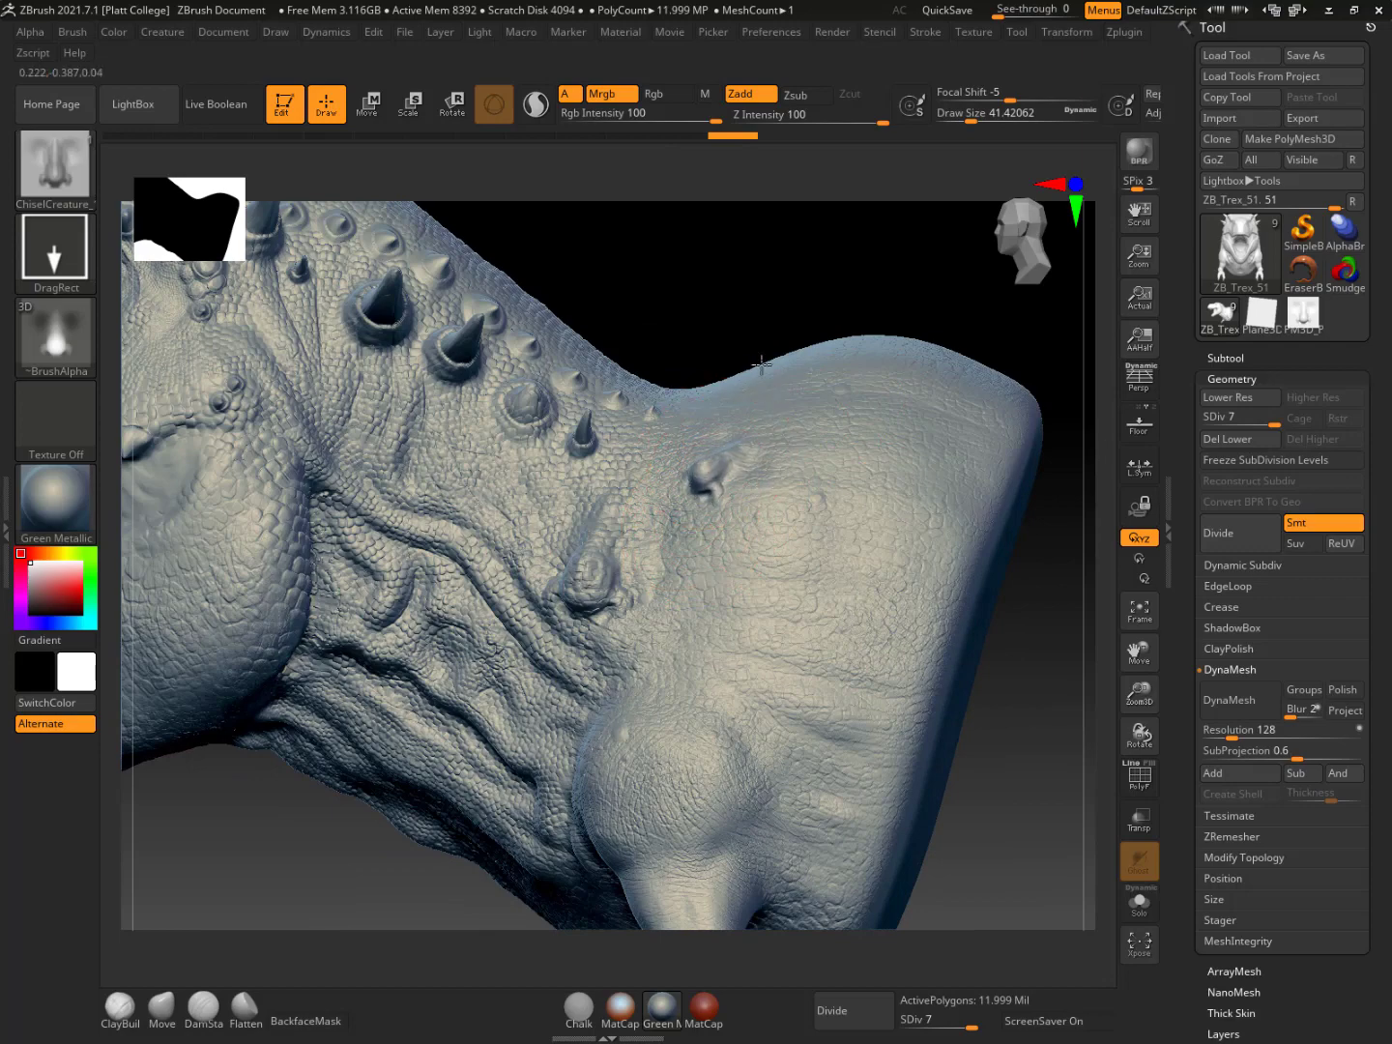
left_click_drag(739, 302, 892, 414)
left_click_drag(787, 286, 821, 319)
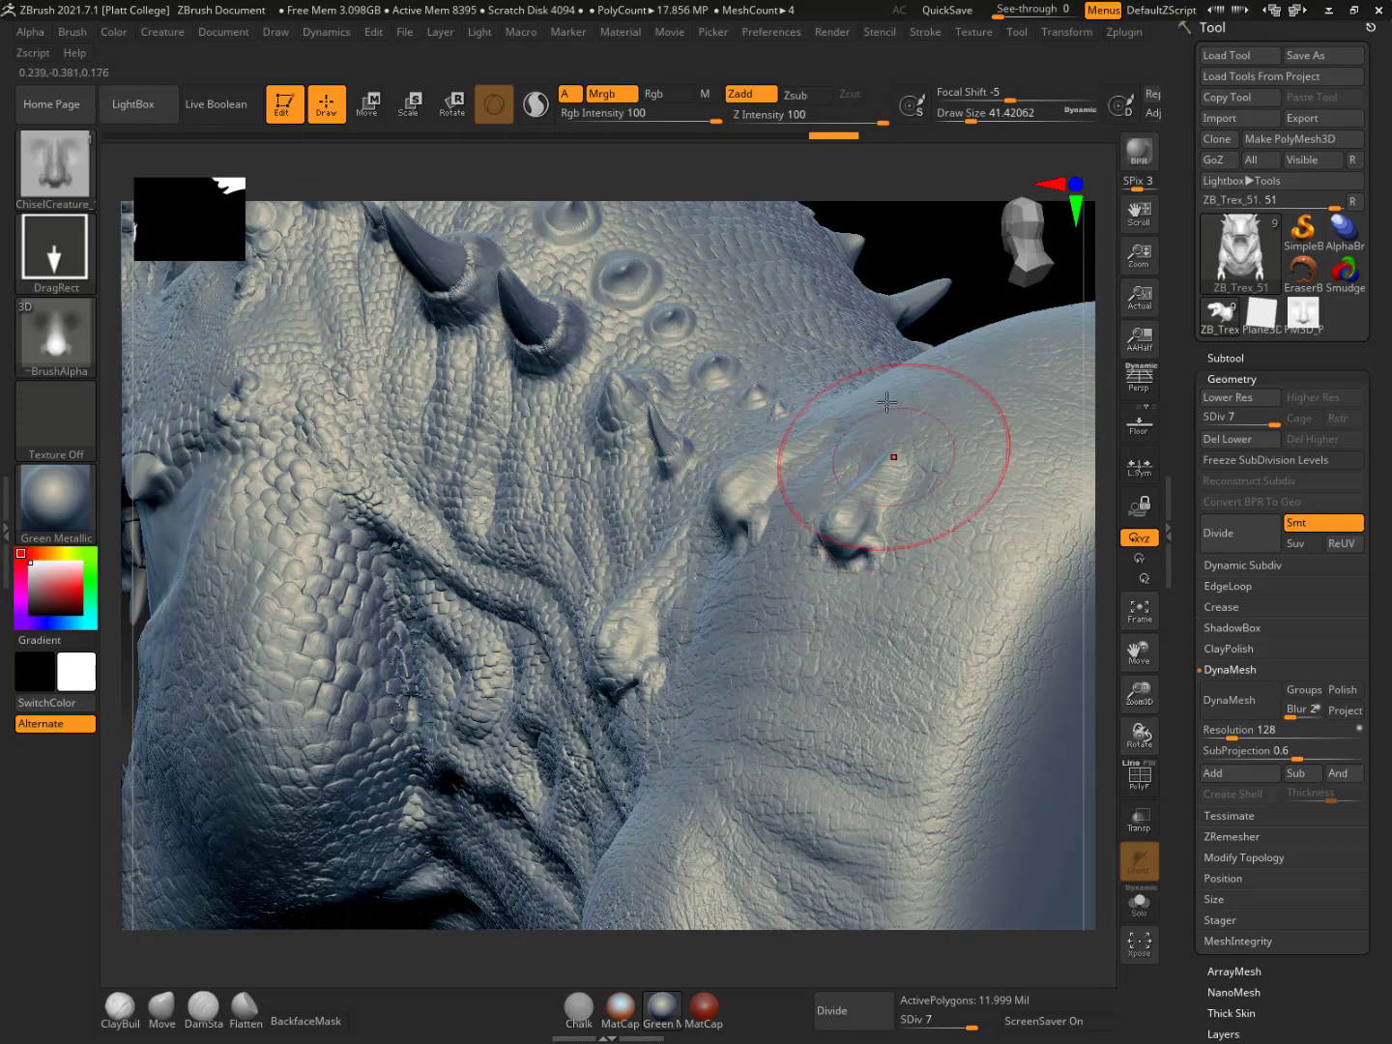
left_click_drag(957, 288, 858, 581)
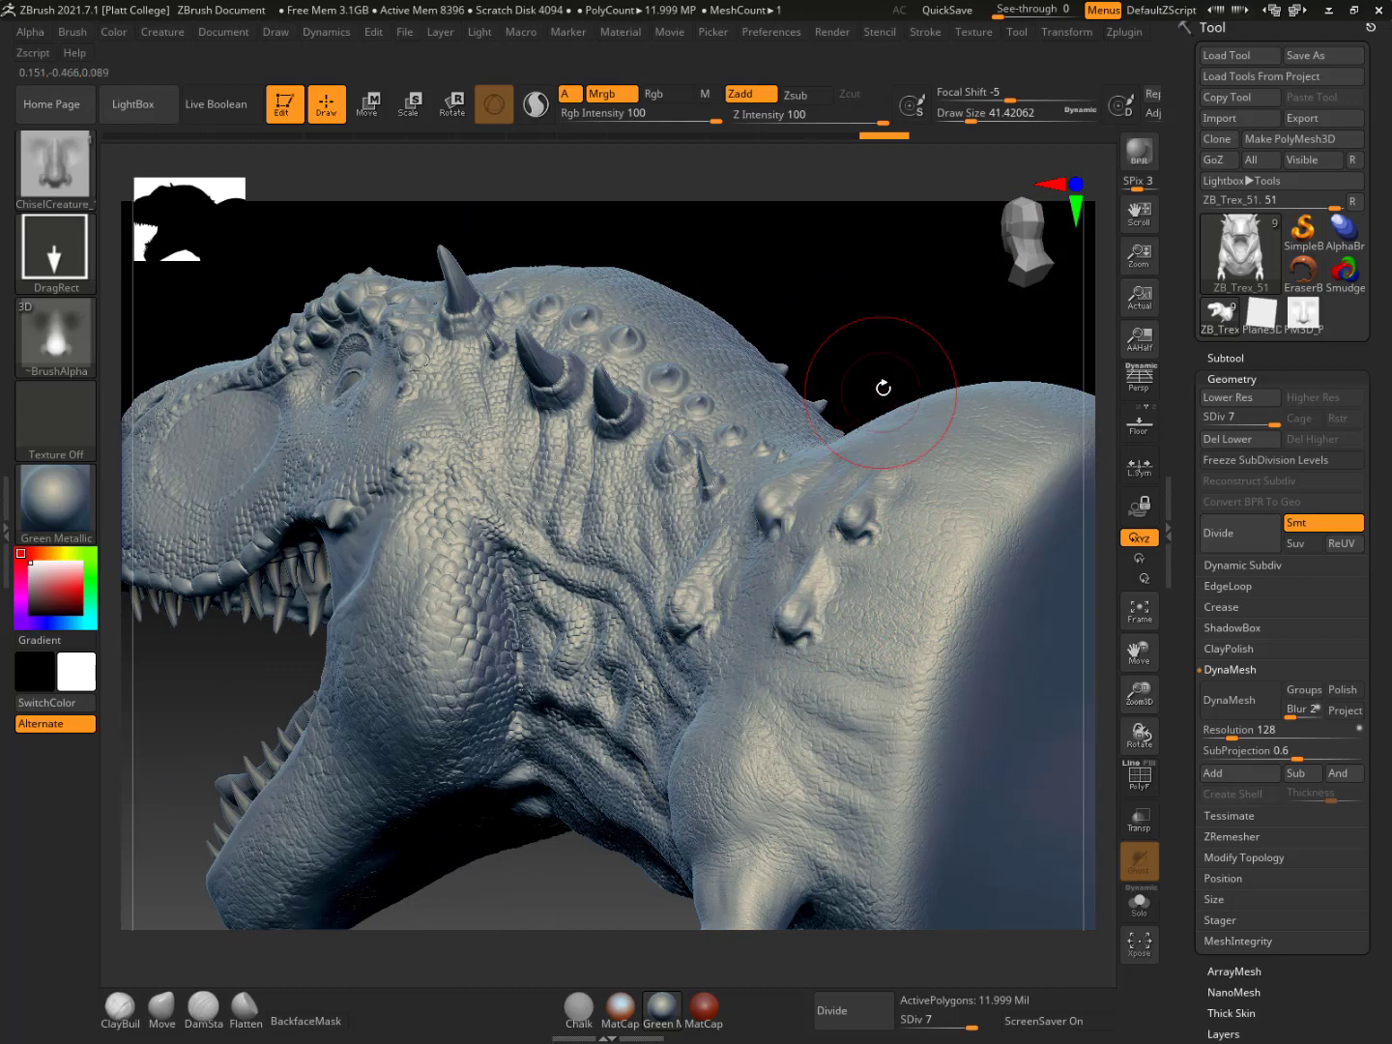
mouse_move(895, 373)
left_mouse_down()
mouse_move(898, 355)
mouse_move(823, 290)
left_mouse_up()
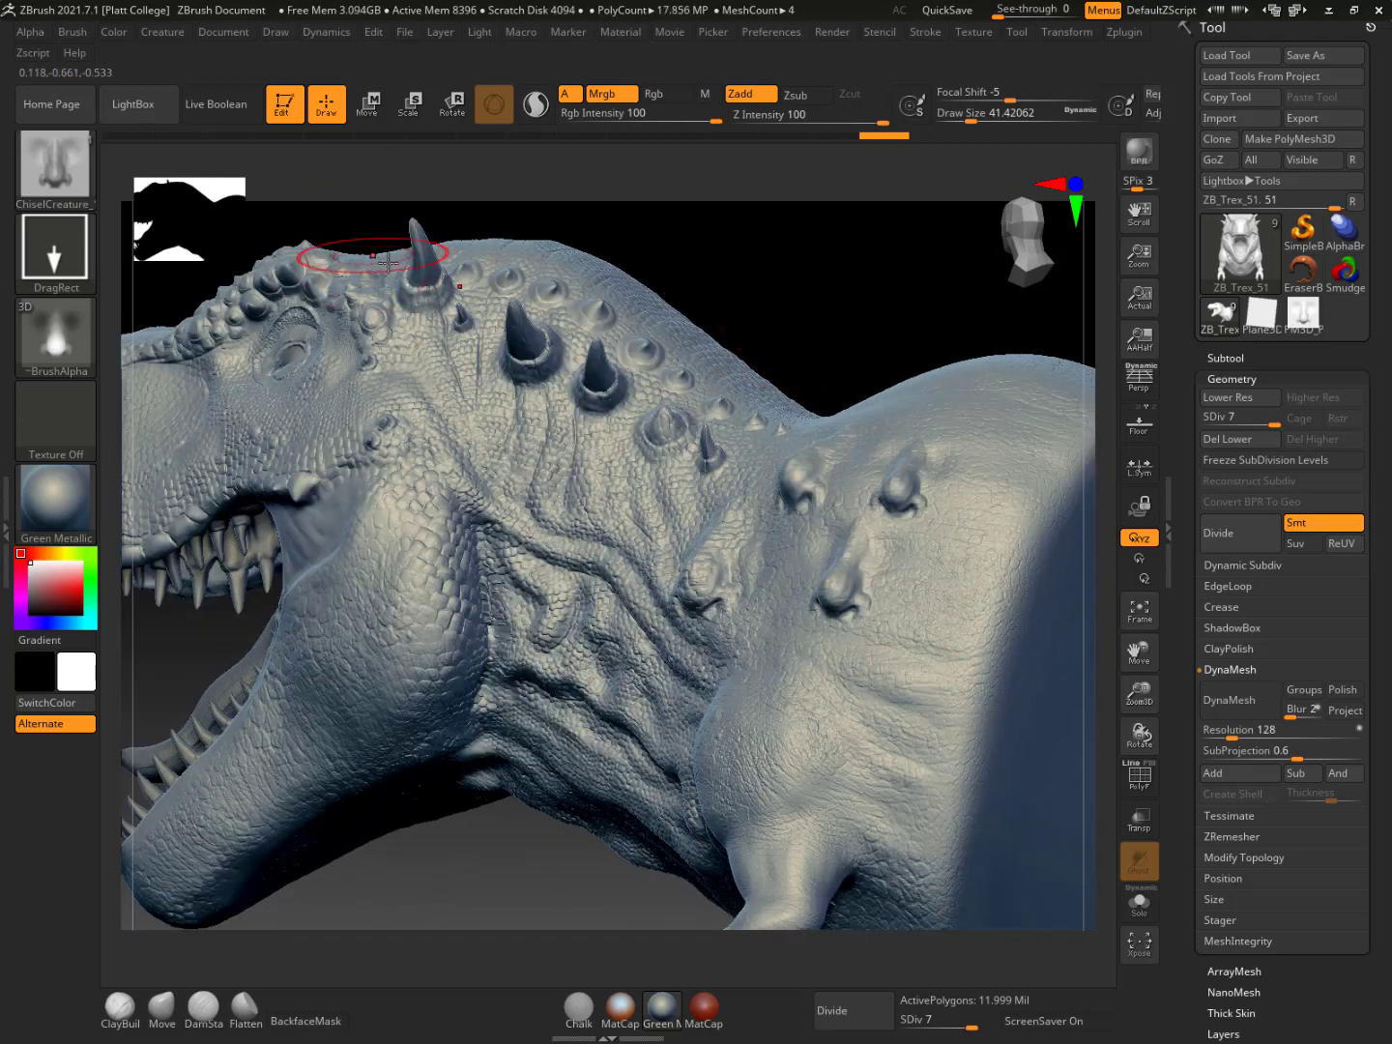
Undo the nose stamps on the T-rex's shoulder
key("ctrl")
key("ctrl")
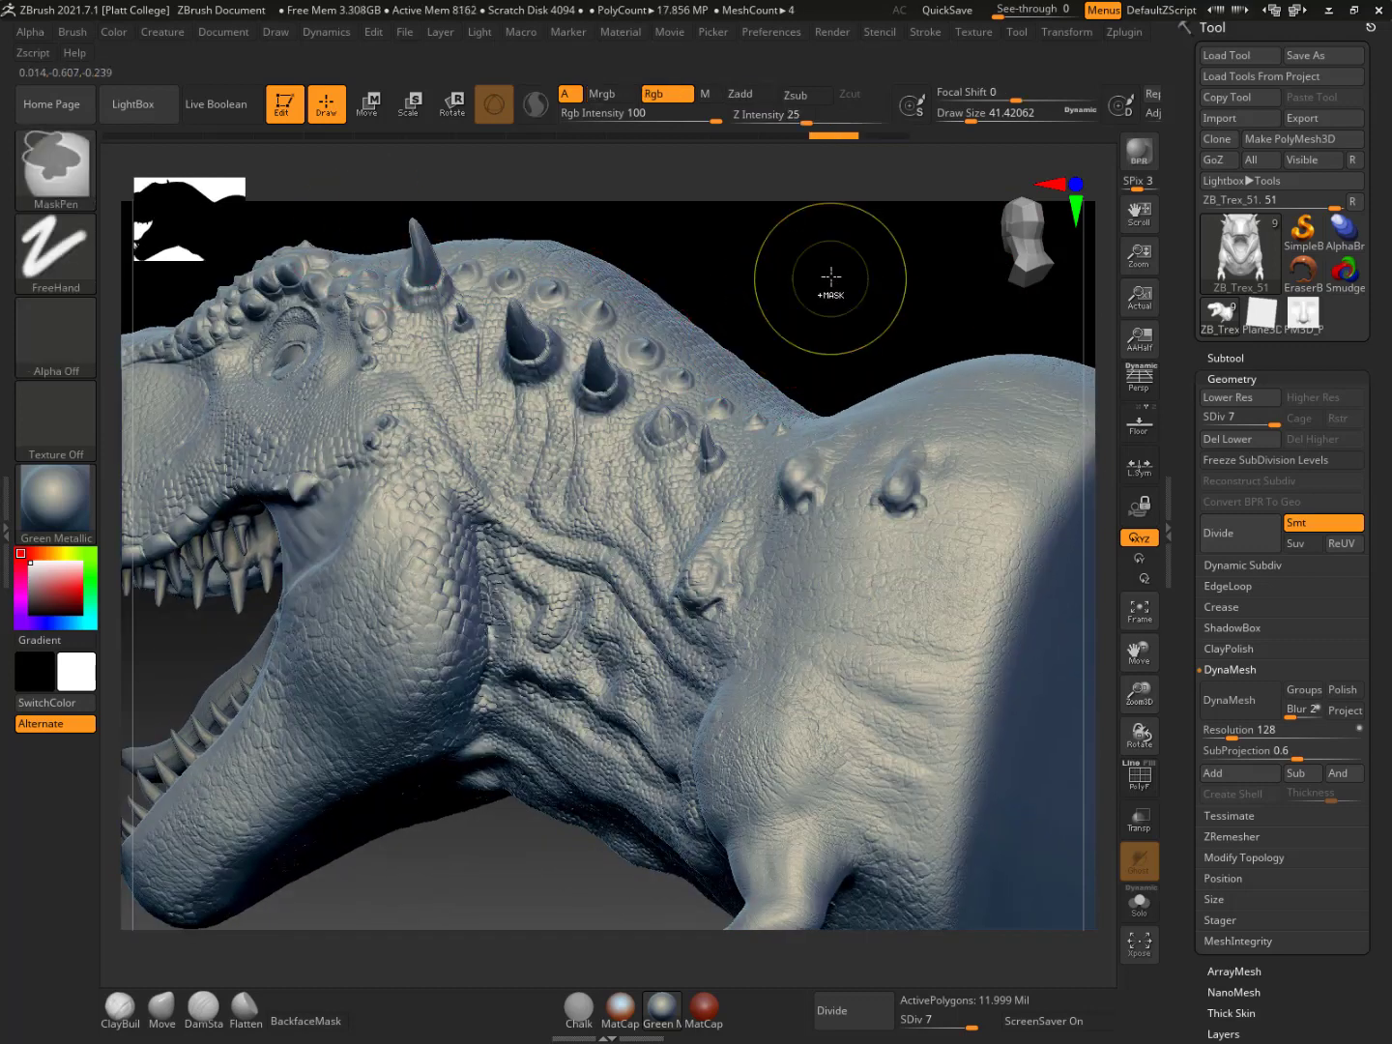
key("ctrl+z")
key("ctrl+z")
key("ctrl+z")
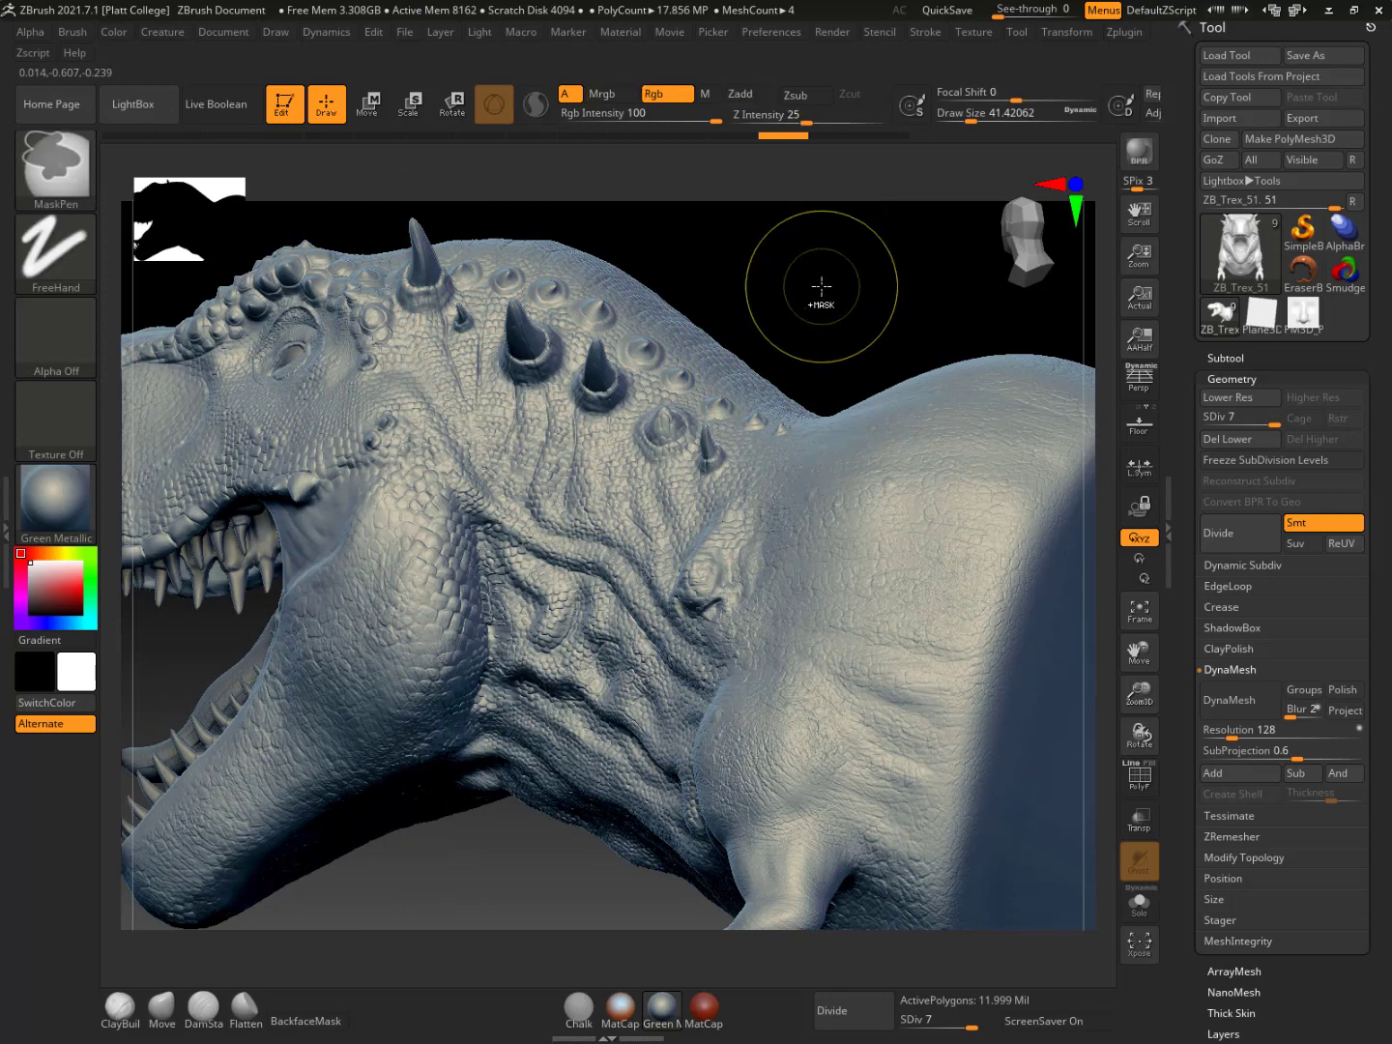
Choose the Mouth01 shape of the Chisel3D brush and stamp it on the T-rex's back
left_click(55, 164)
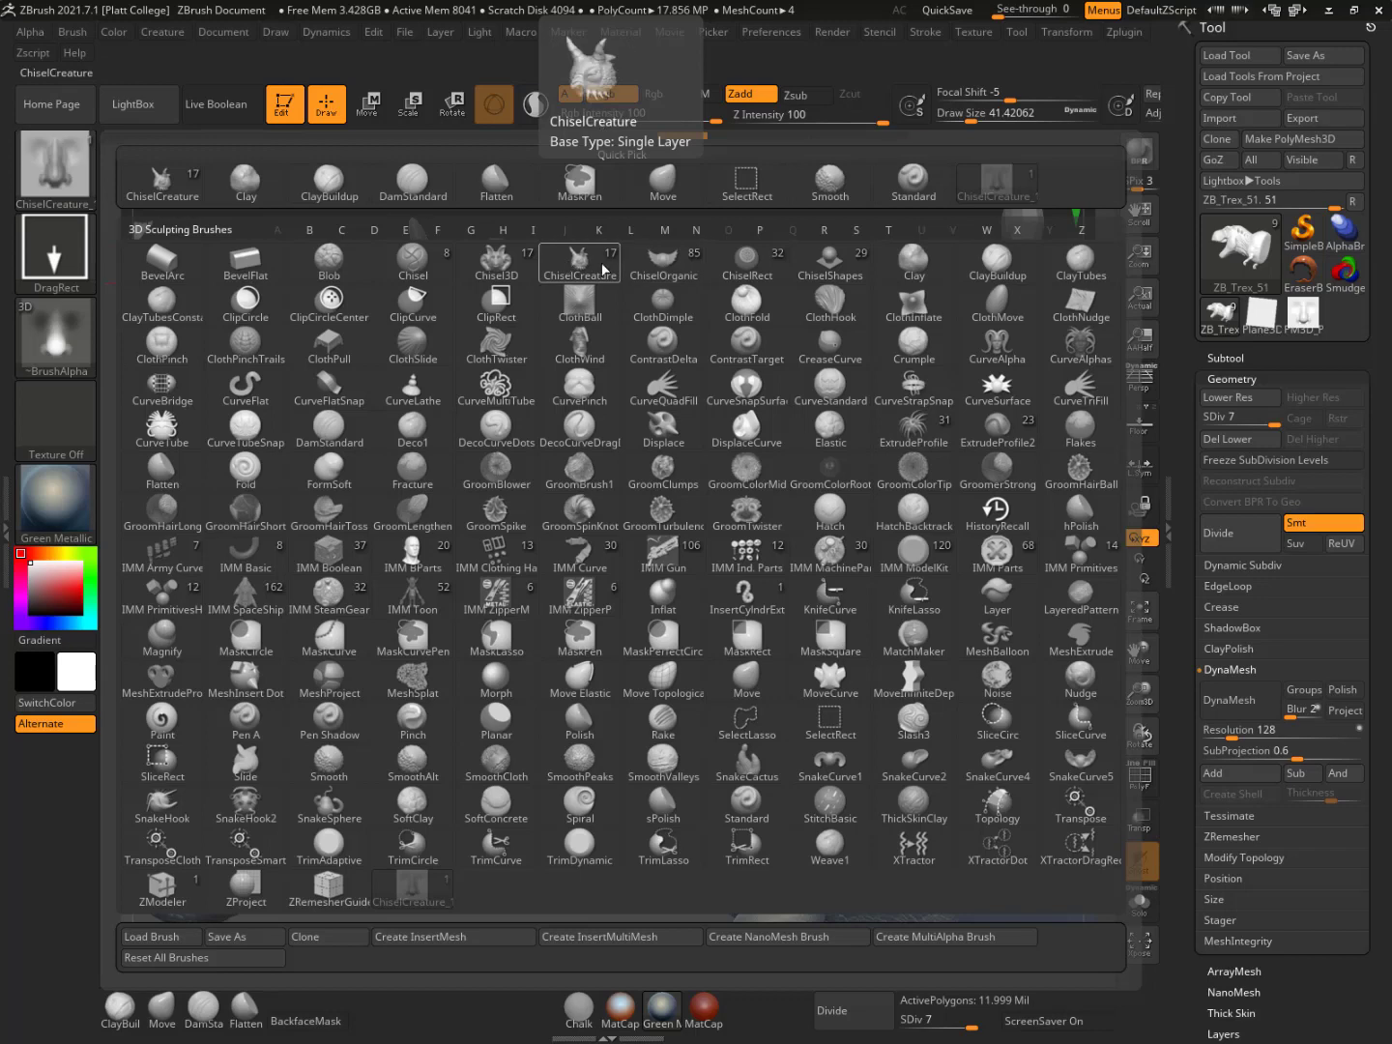
left_click(518, 270)
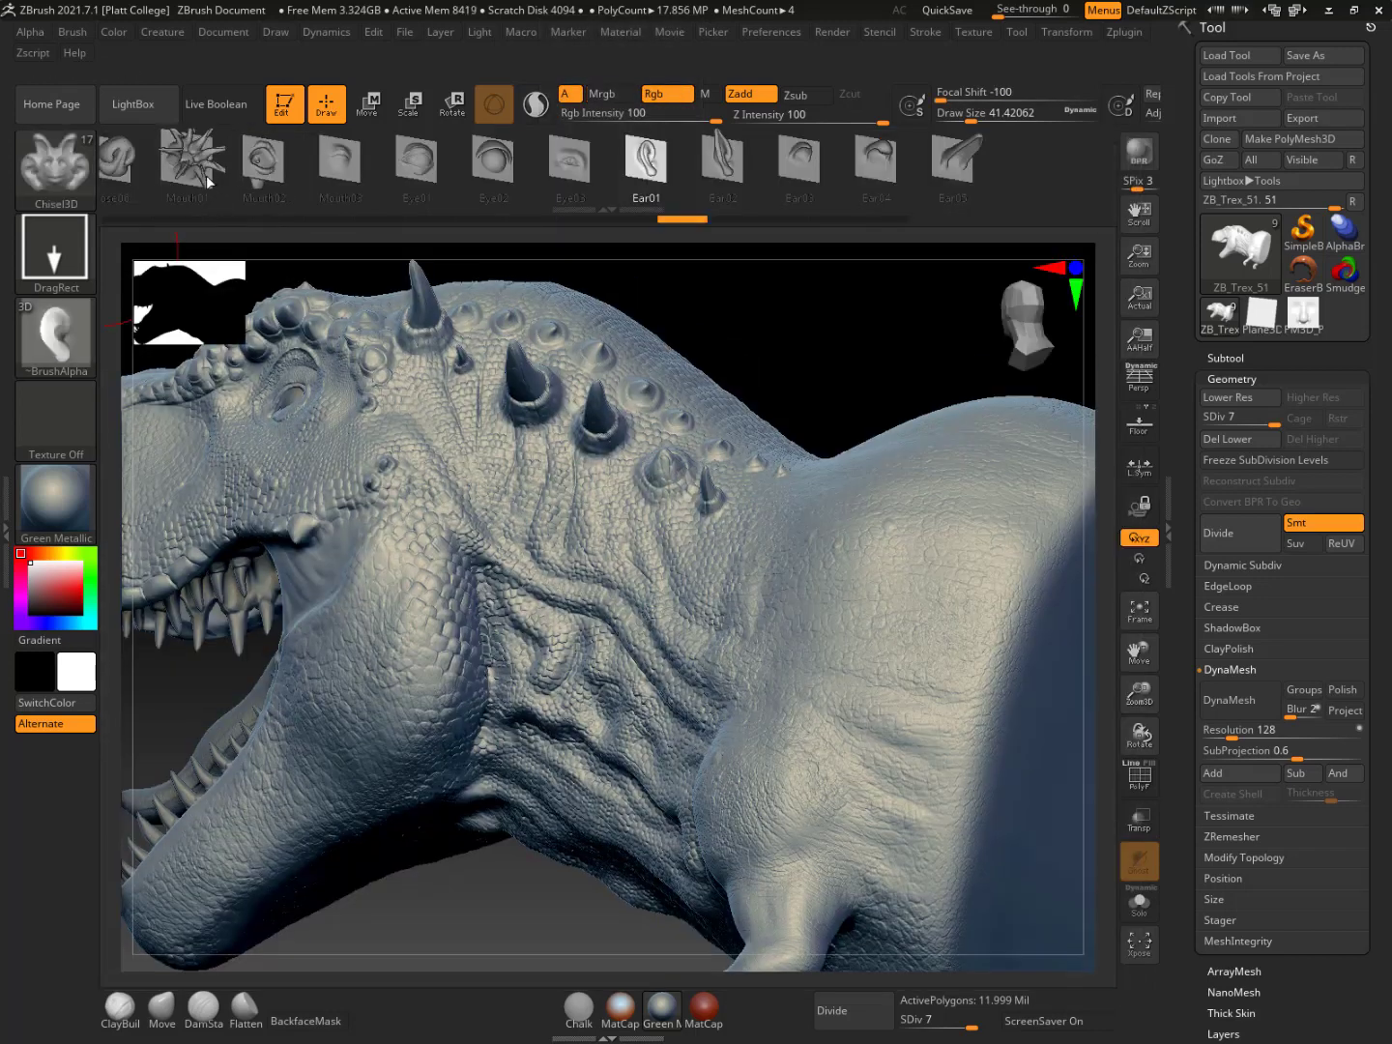
left_click(200, 169)
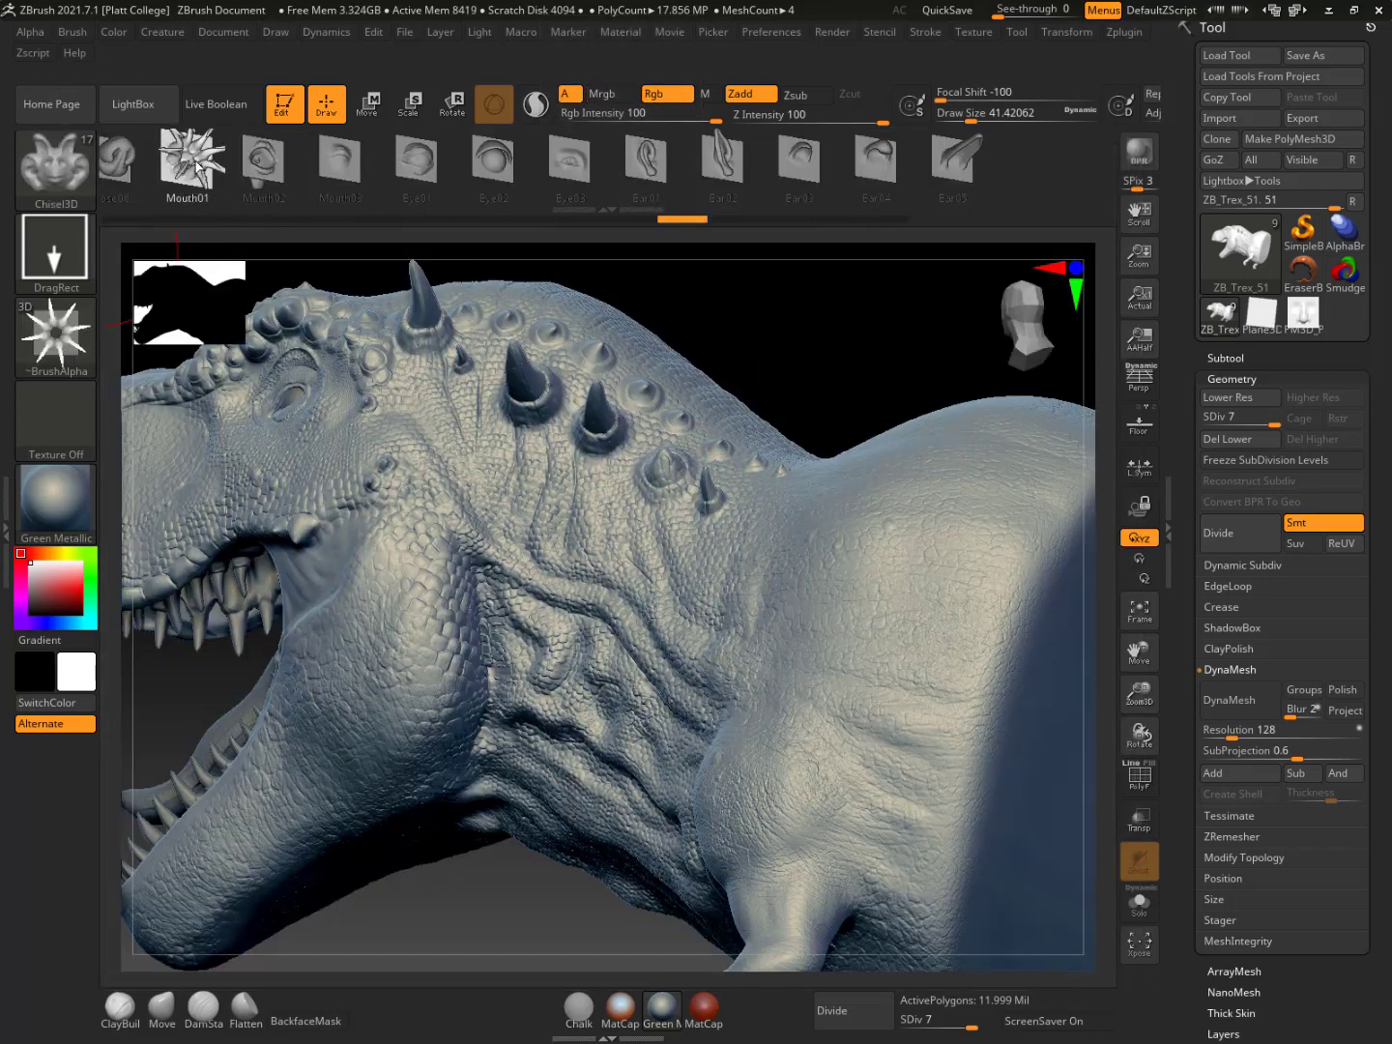
left_click_drag(796, 308, 780, 540)
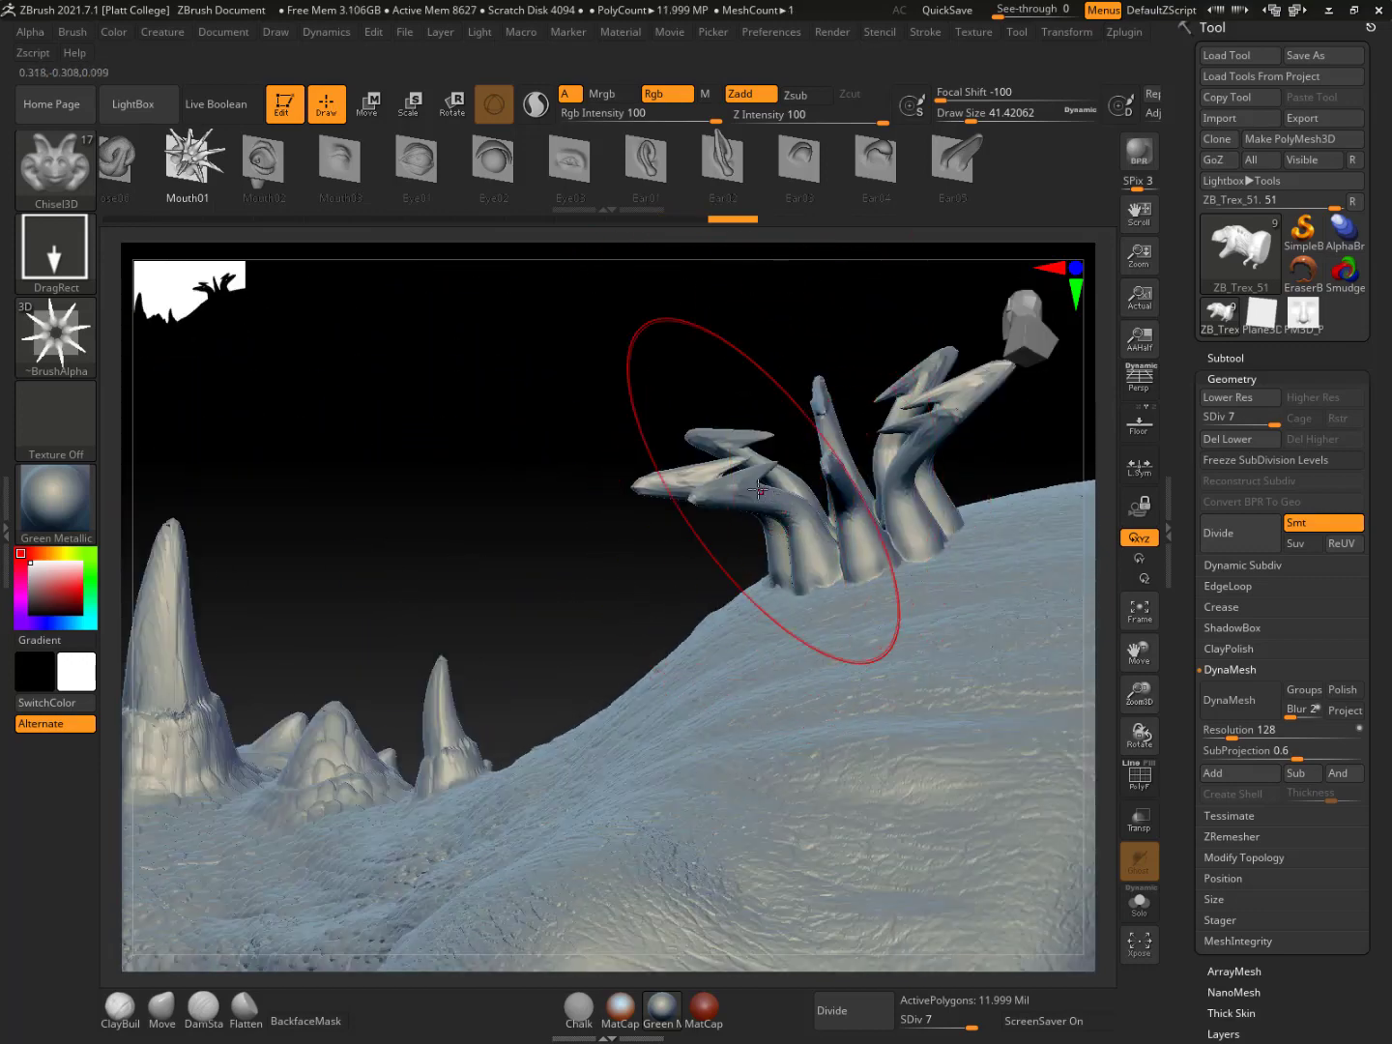
Undo the Mouth01 stamp on the T-rex's back
left_click_drag(650, 407, 683, 413)
left_click_drag(753, 332, 721, 289)
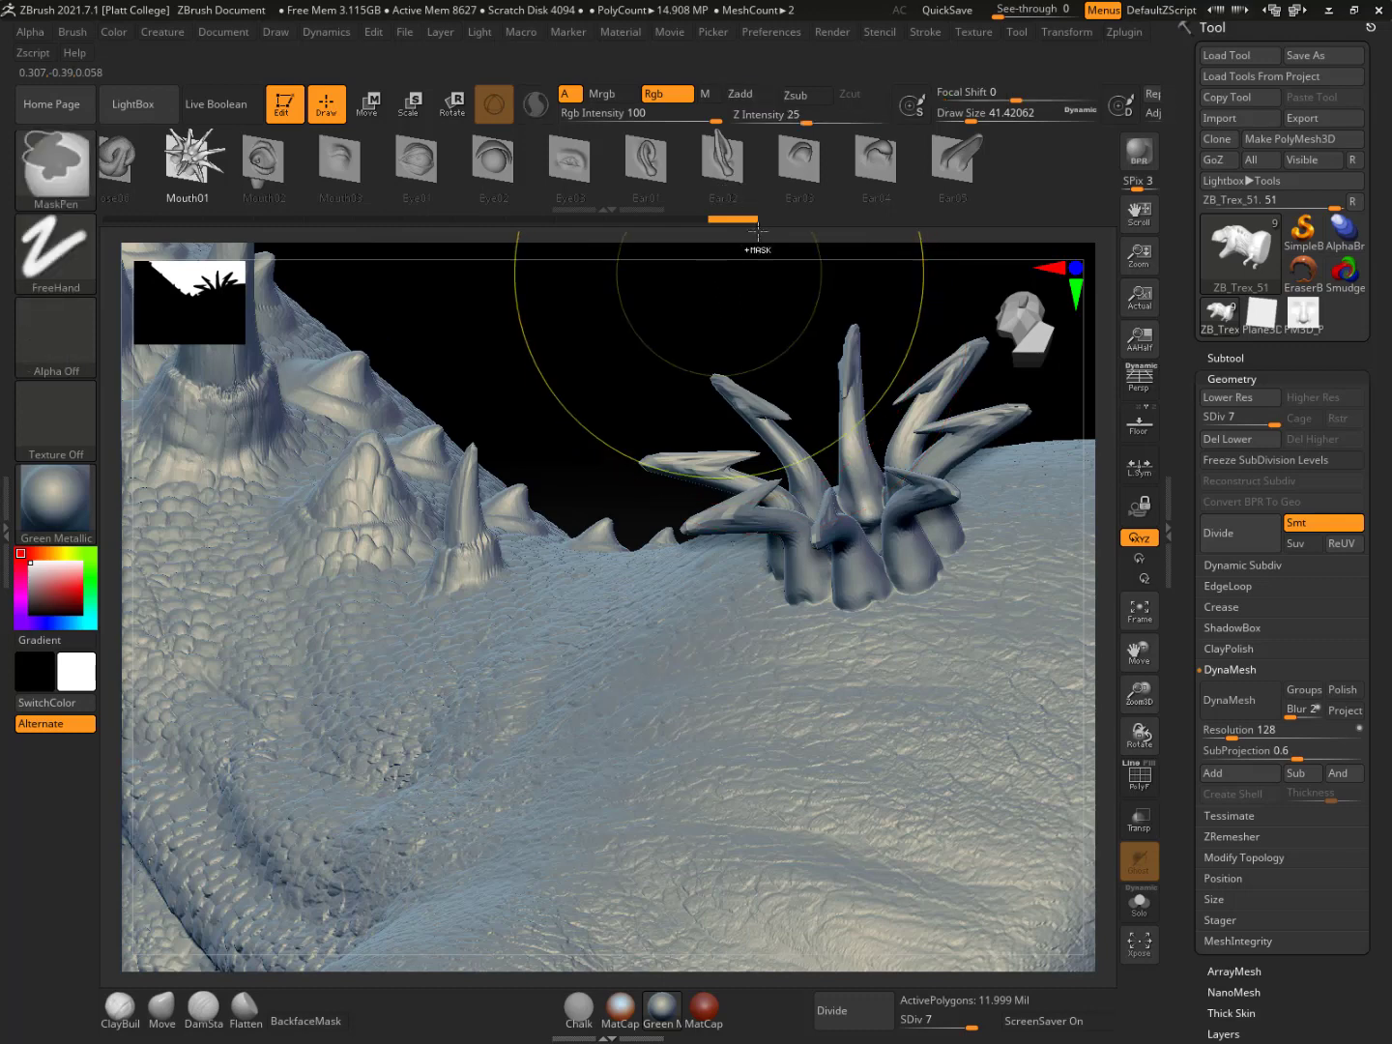
key("ctrl+z")
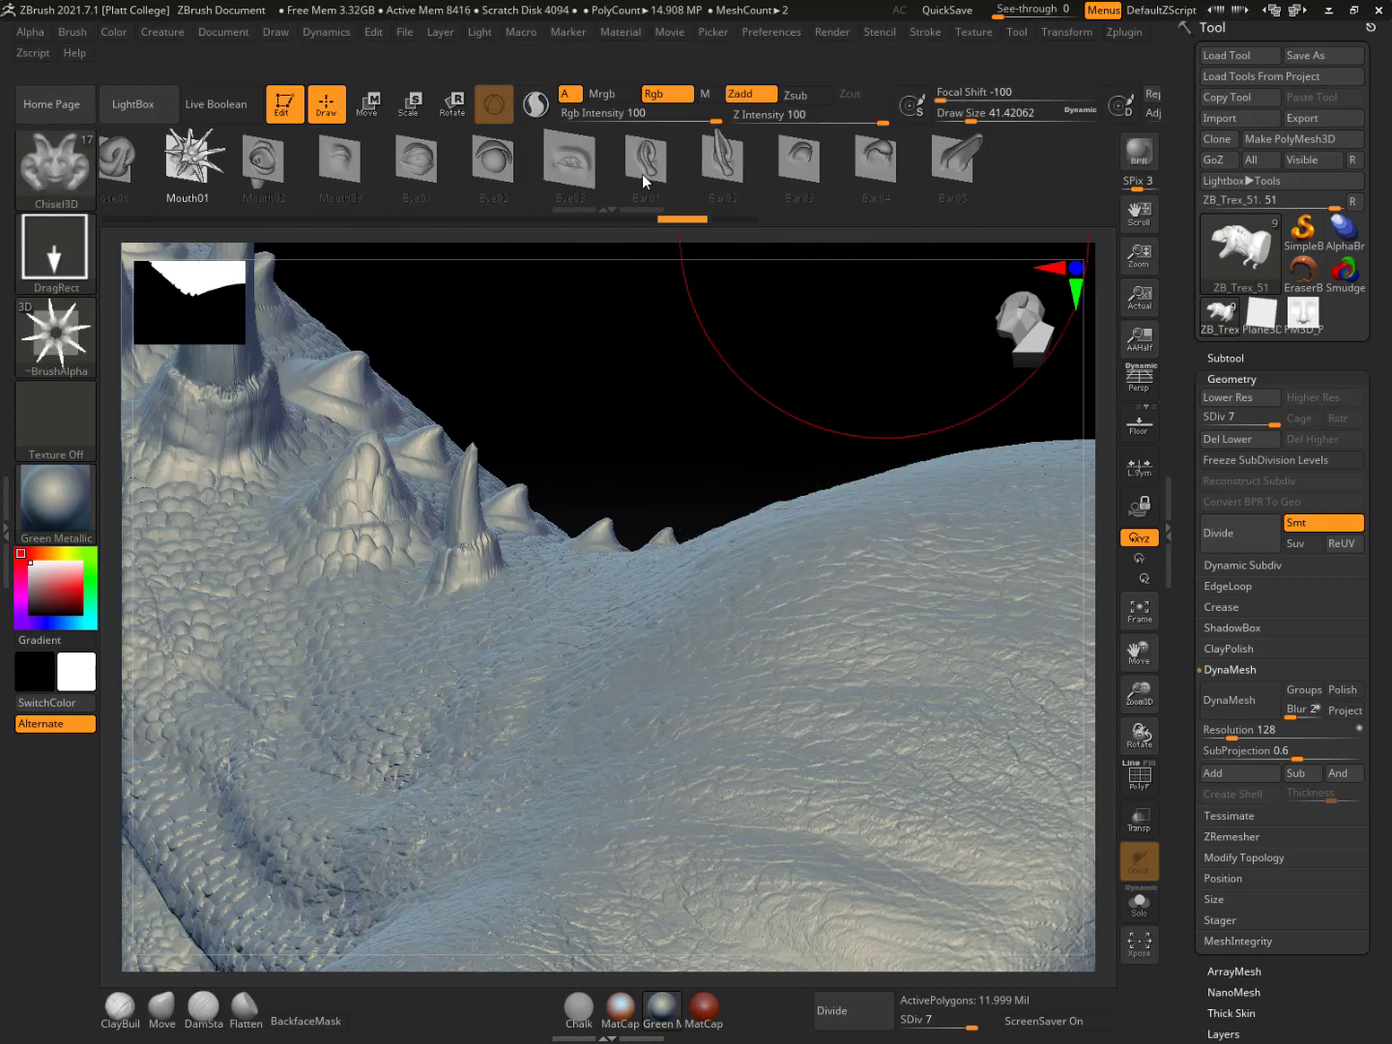
Browse the remaining Chisel3D shapes, then switch to the ChiselShapes brush and look through its primitive shapes
left_click_drag(608, 172, 1005, 203)
left_click_drag(387, 178, 650, 185)
left_click(55, 180)
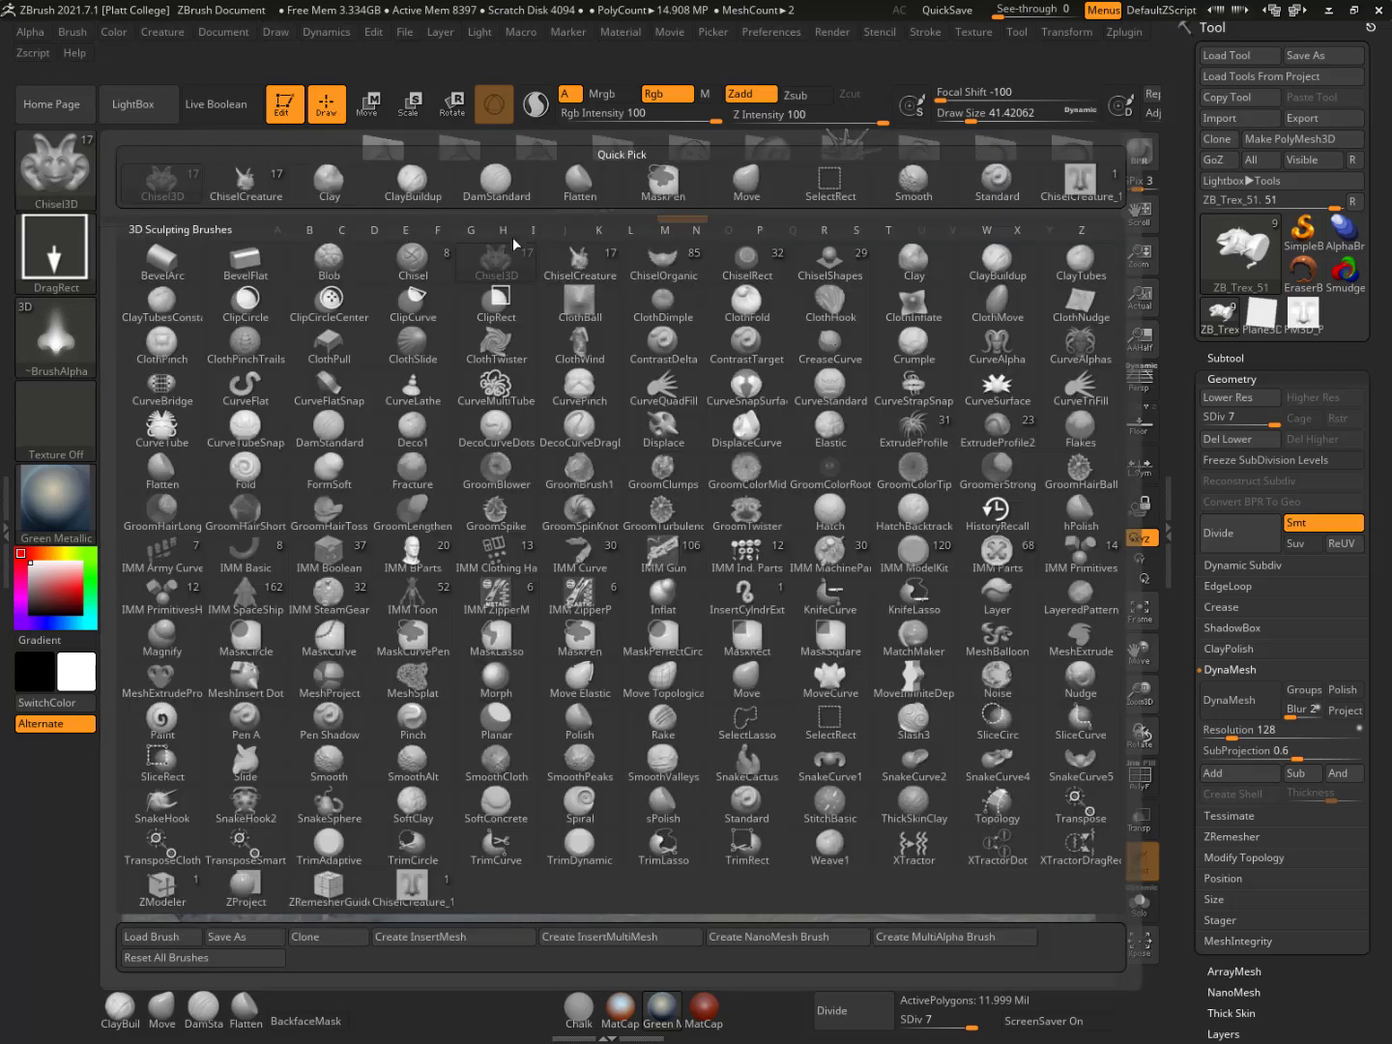
left_click(828, 265)
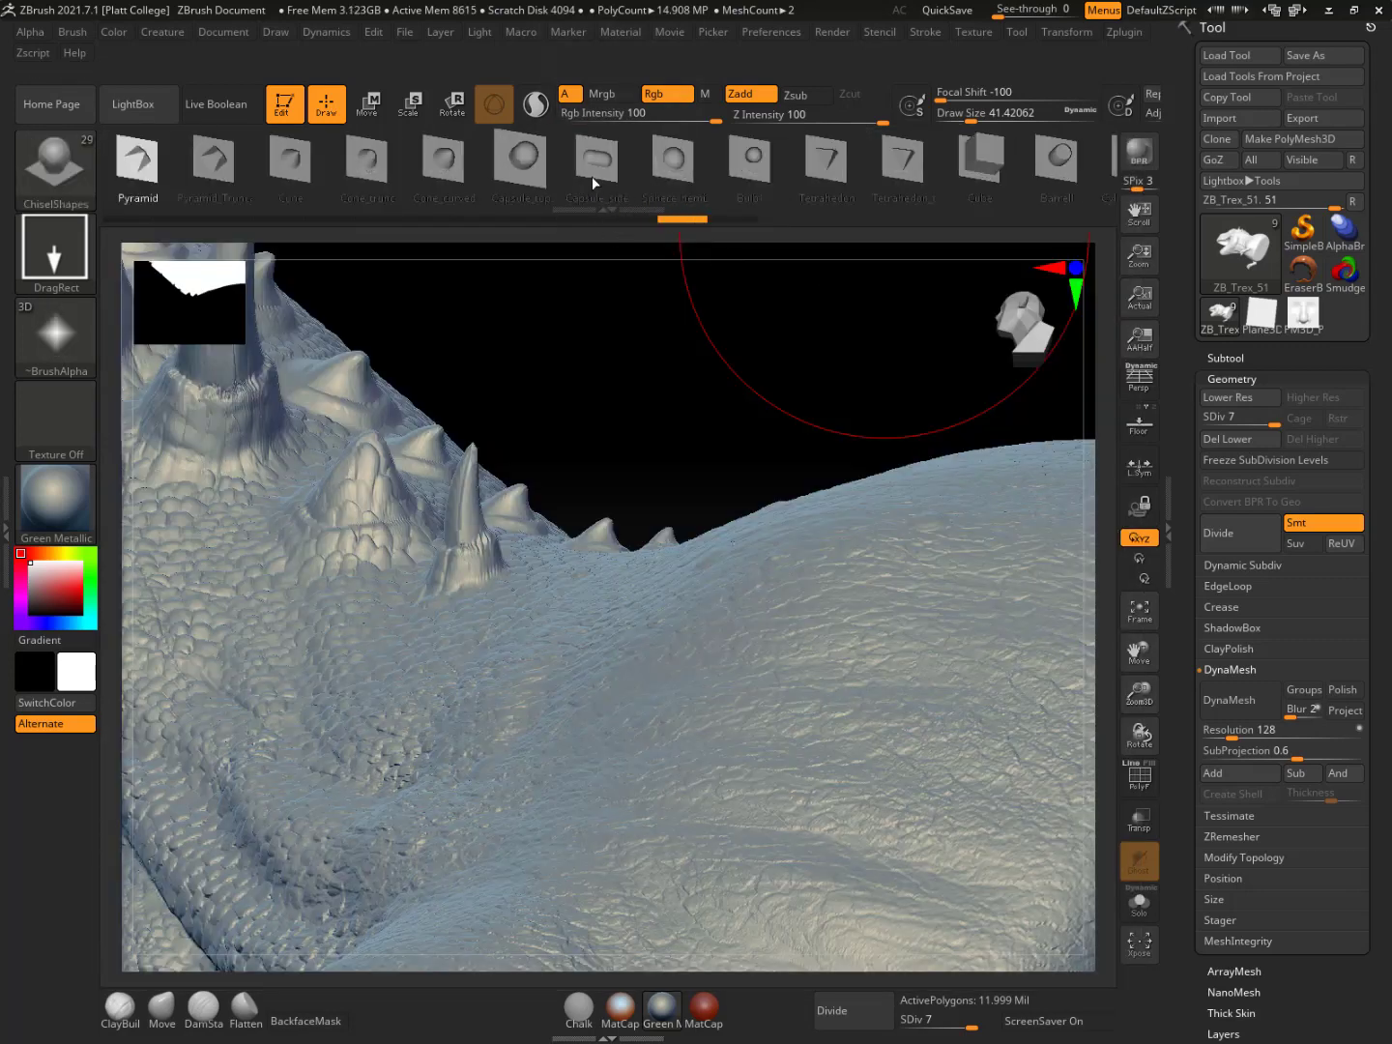
left_click_drag(720, 182, 215, 168)
left_click_drag(819, 199, 199, 178)
left_click_drag(881, 197, 1054, 191)
left_click_drag(553, 169, 580, 168)
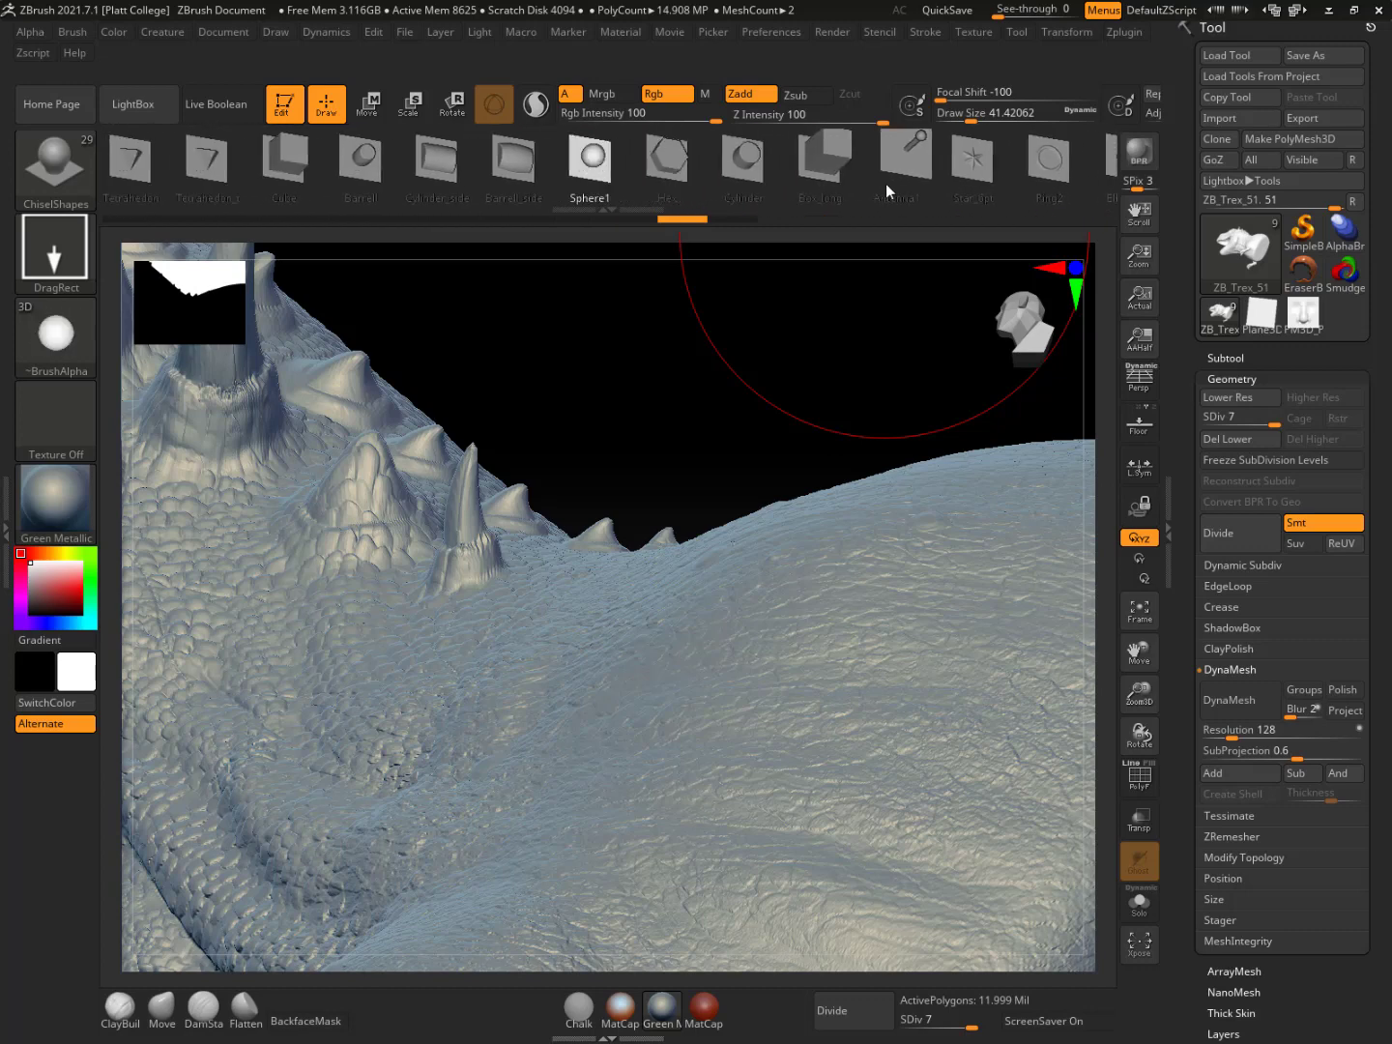
left_click(460, 164)
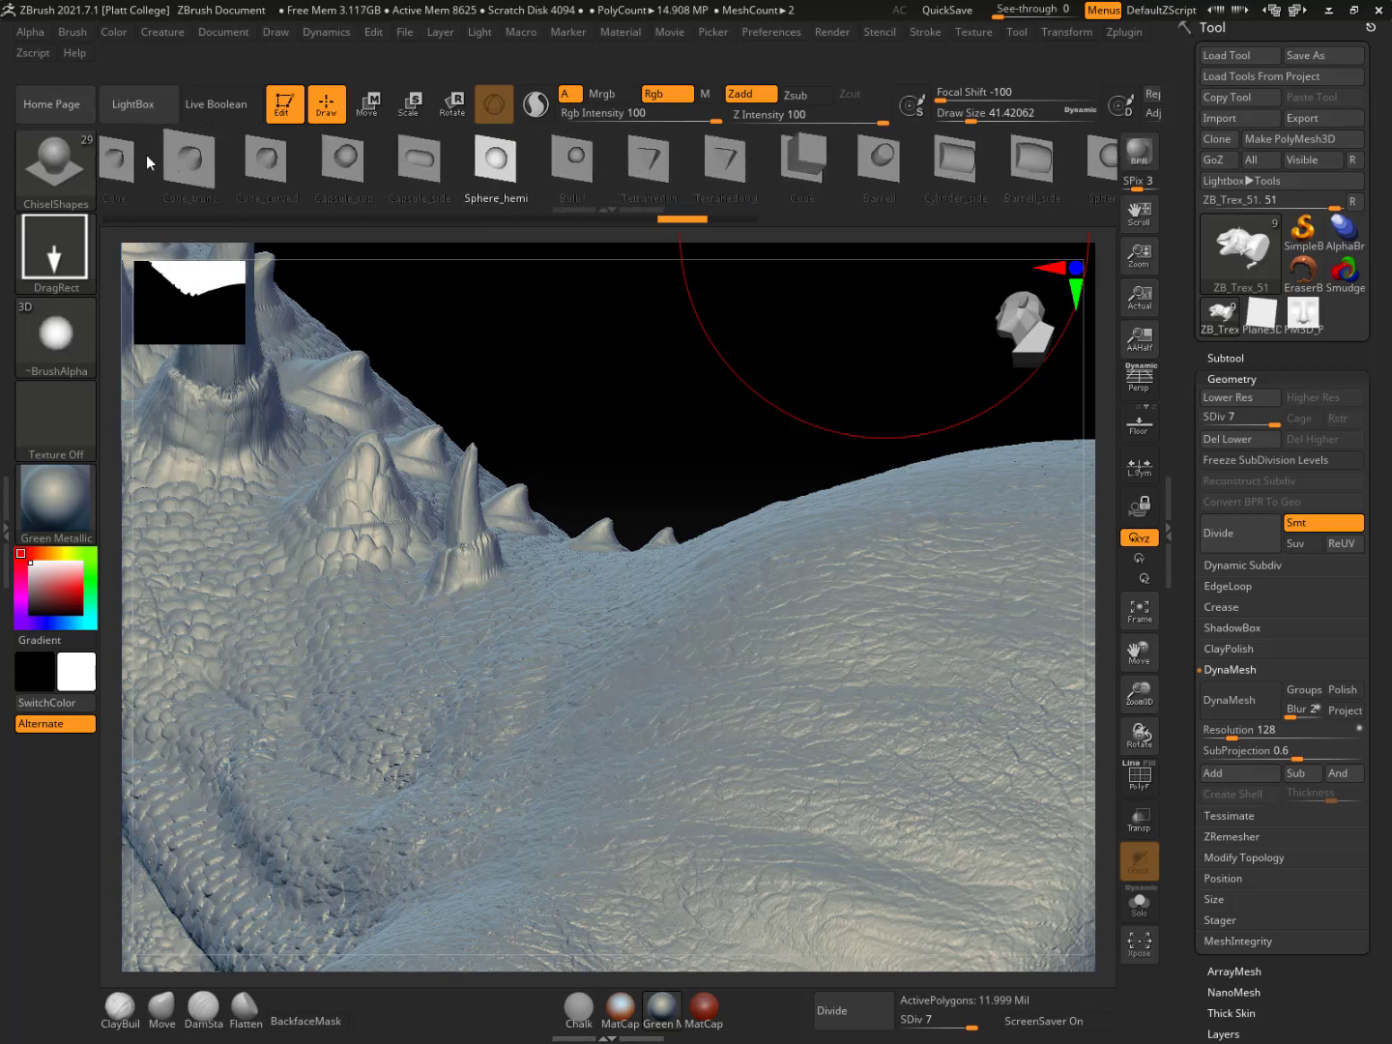
Switch back to the PM3D_Plane3D_2 nose plane and frame the whole plane from the front
left_click_drag(563, 398, 745, 357)
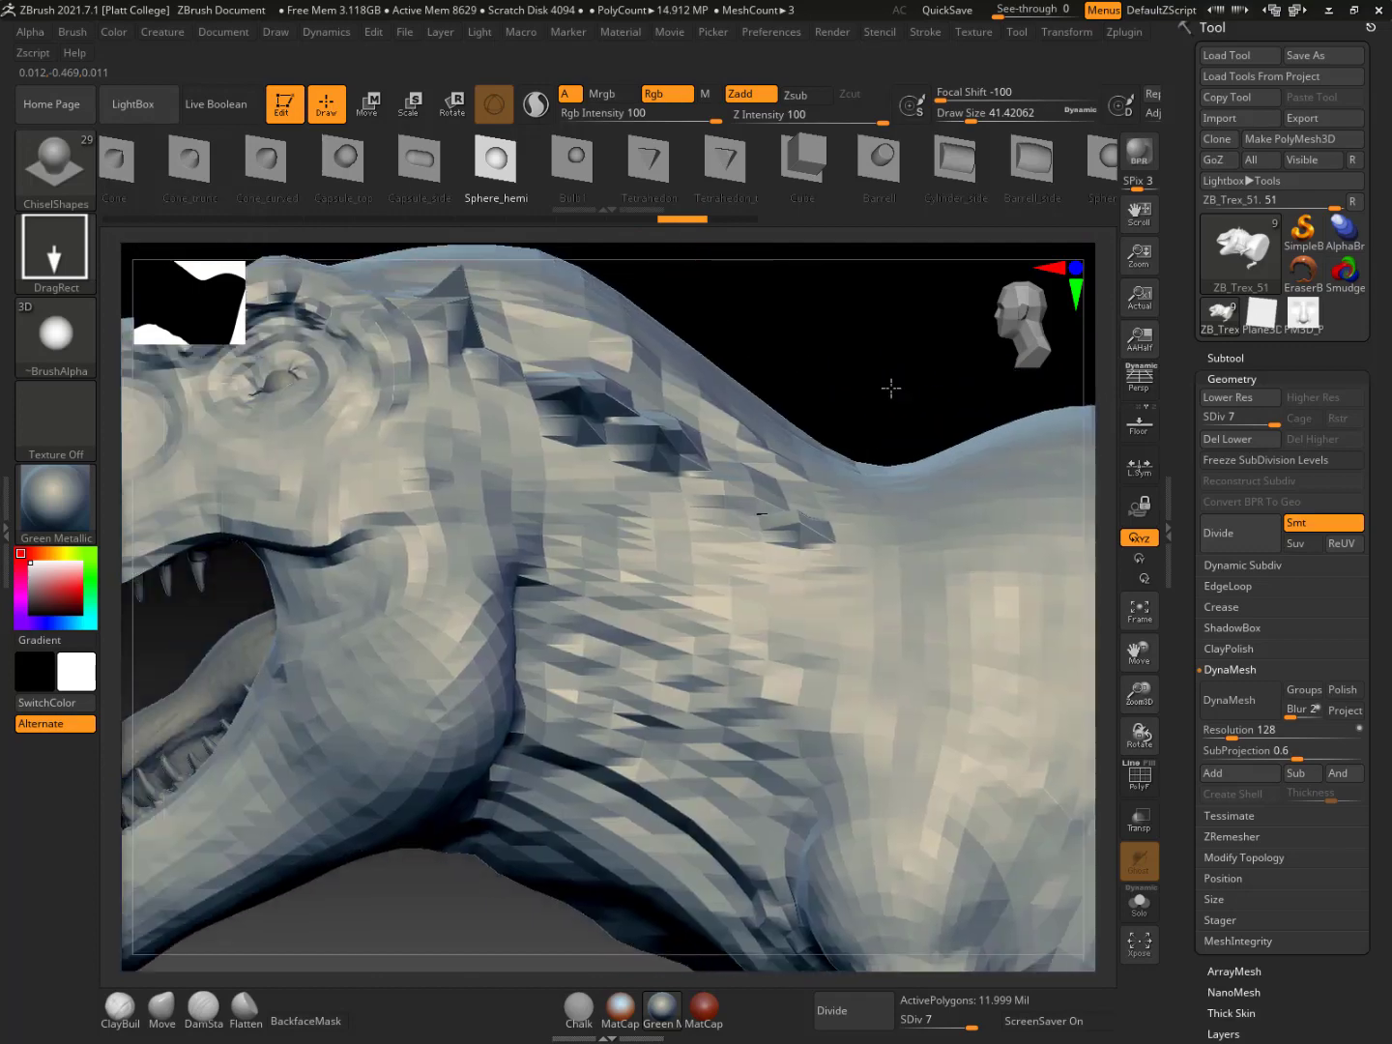
left_click_drag(891, 389, 851, 353)
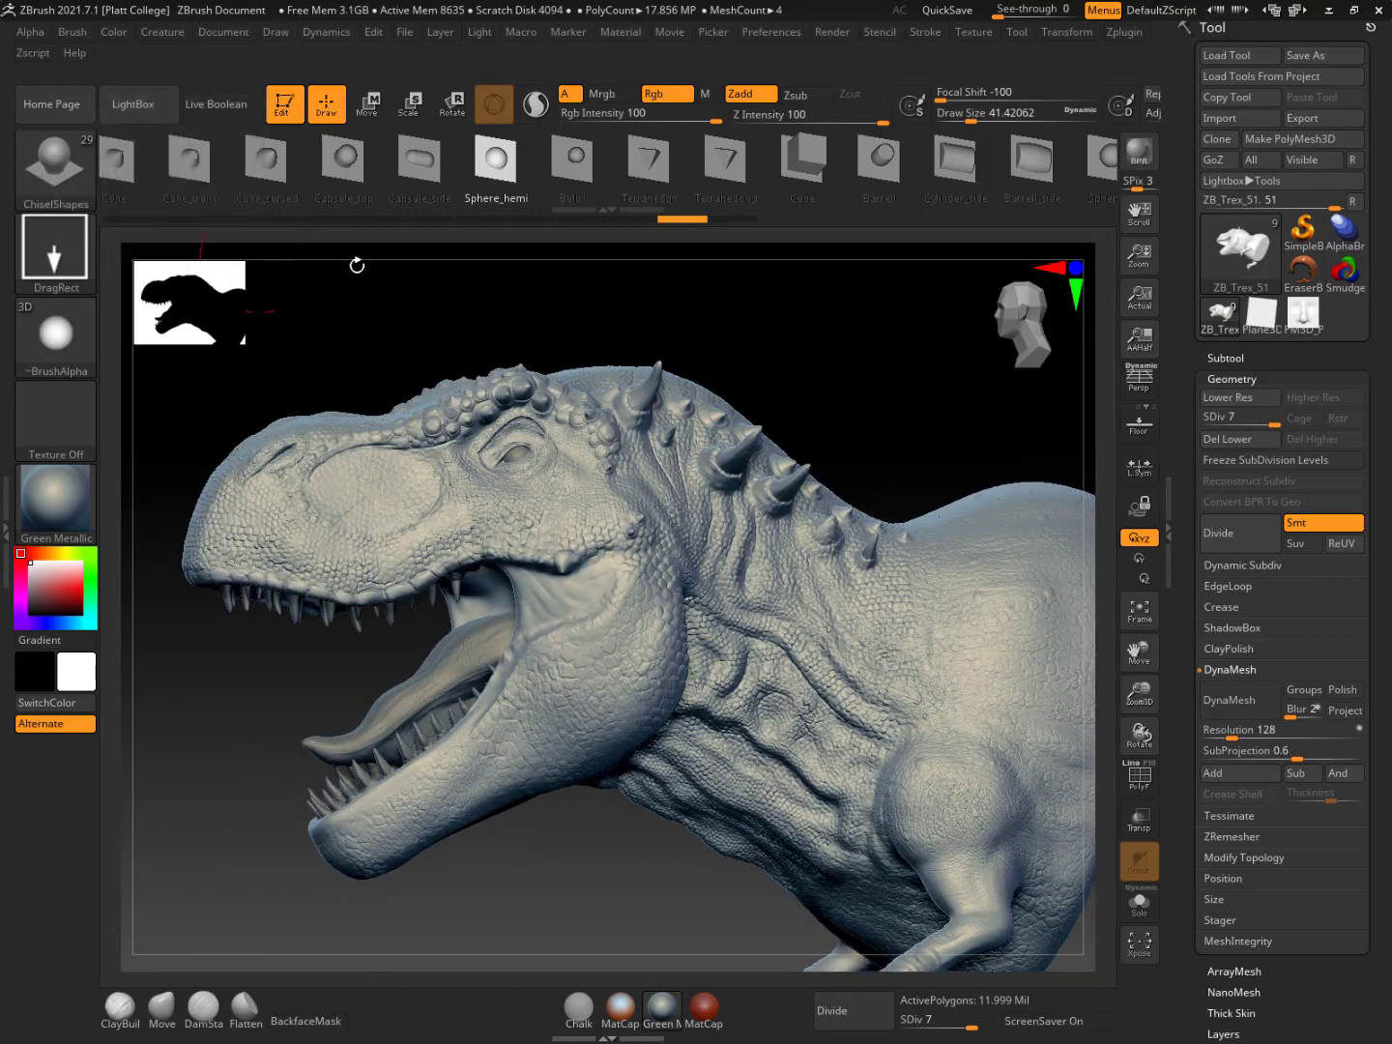
left_click_drag(795, 342, 814, 332)
mouse_move(1314, 322)
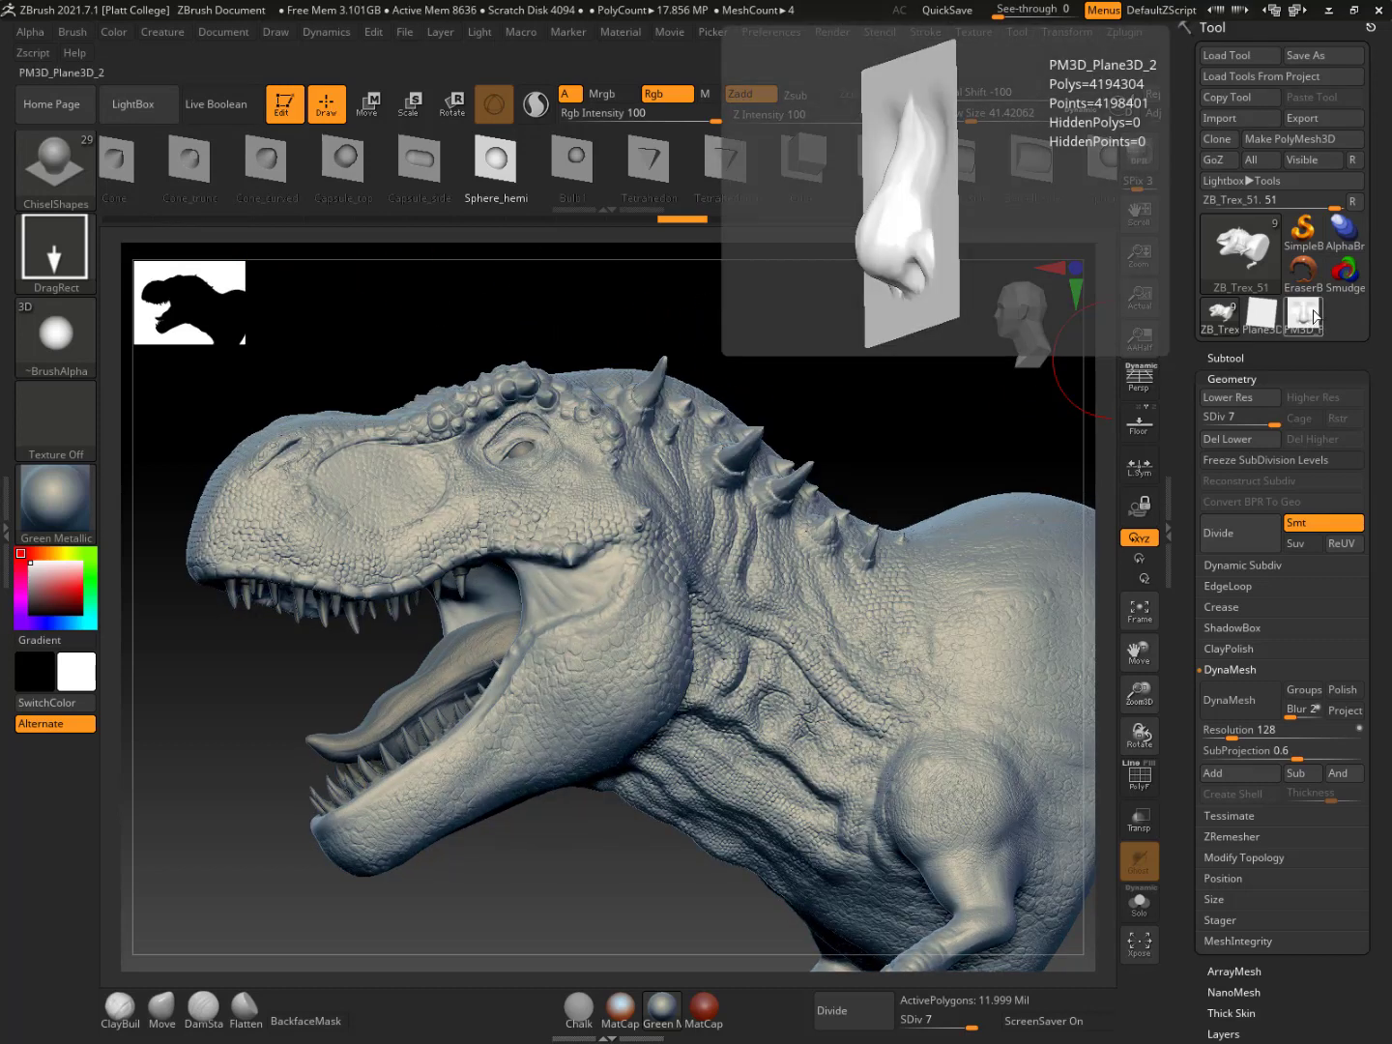
left_click(1313, 315)
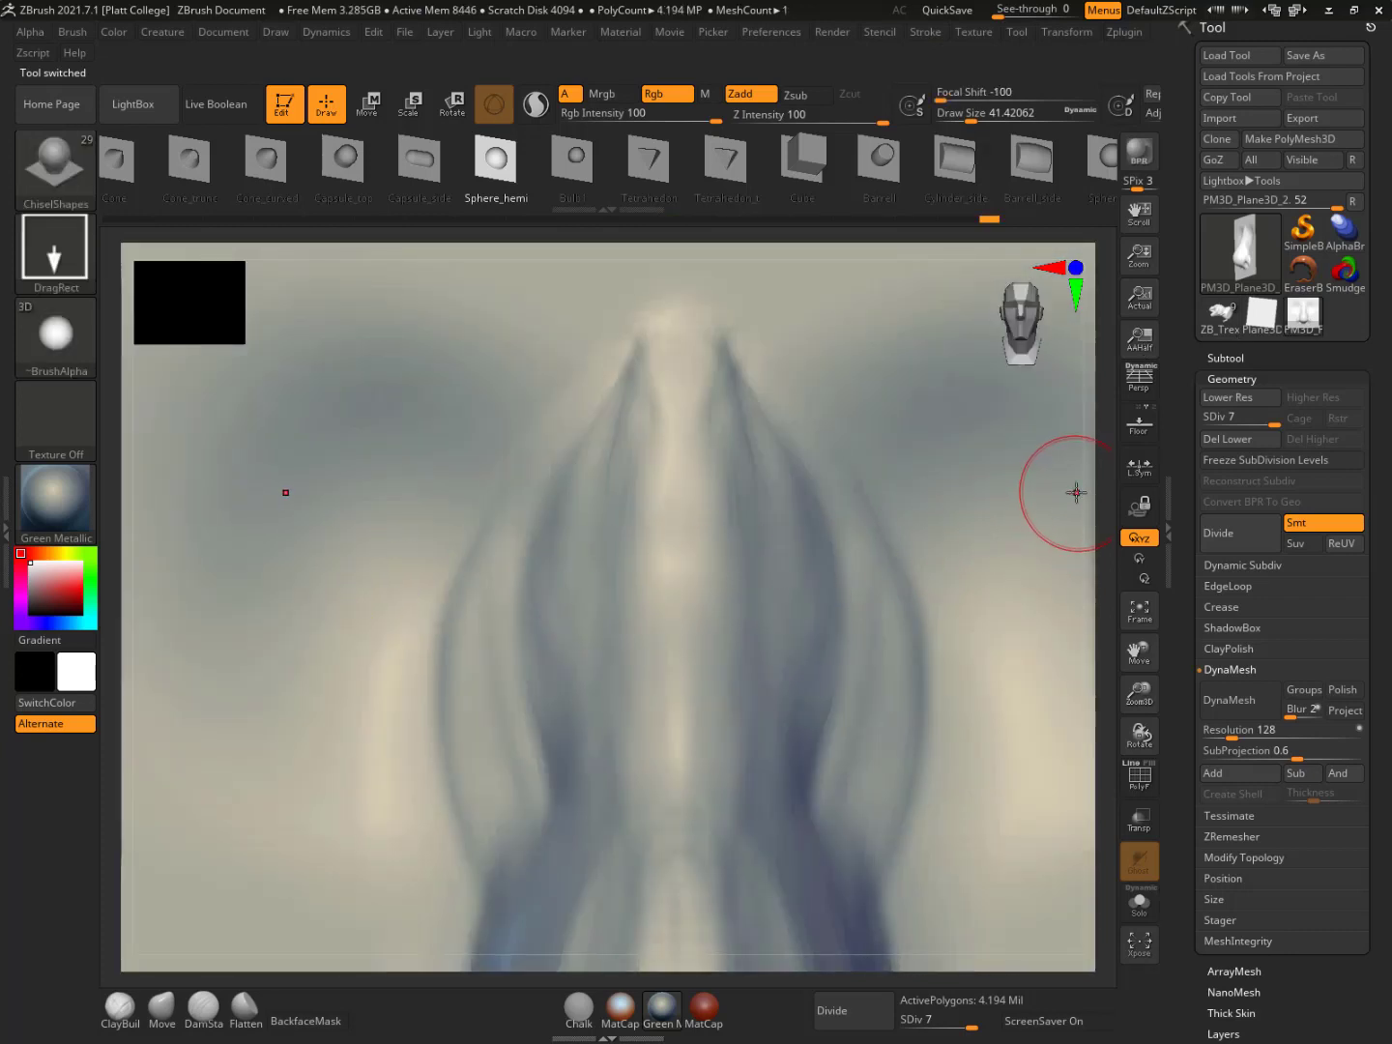
left_click_drag(1103, 465, 951, 404, "alt")
mouse_move(416, 427)
left_mouse_down("alt")
mouse_move(317, 450)
mouse_move(243, 515)
mouse_move(292, 528)
mouse_move(253, 550)
left_mouse_up("alt")
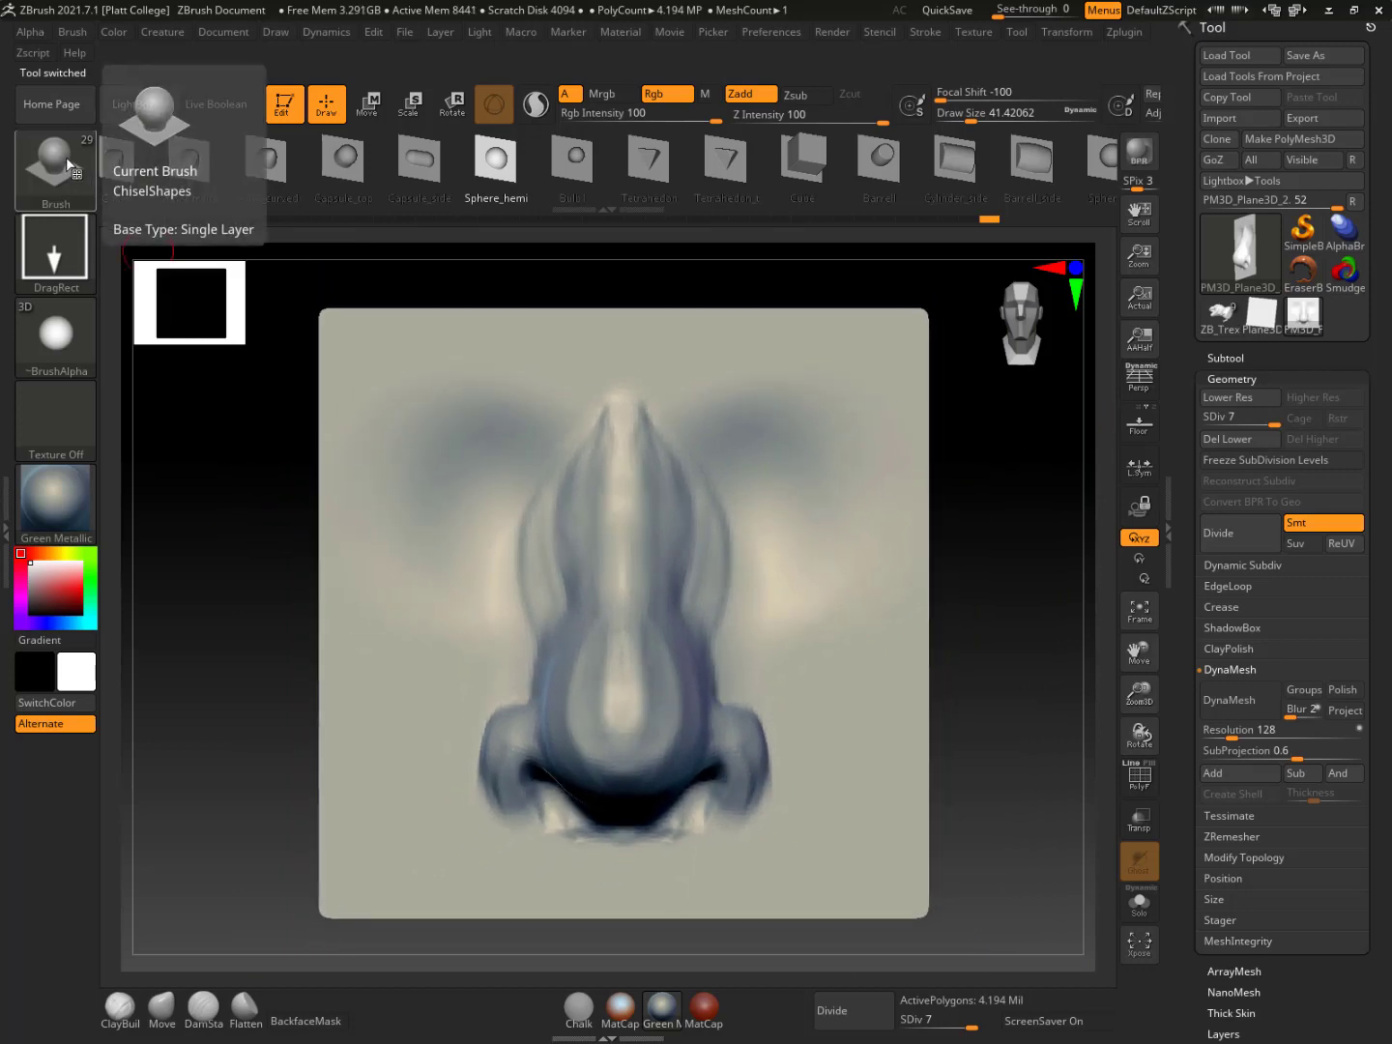
Choose the ChiselCreature_1 brush and stamp smaller noses of varying size symmetrically around the central nose on the plane
left_click(70, 164)
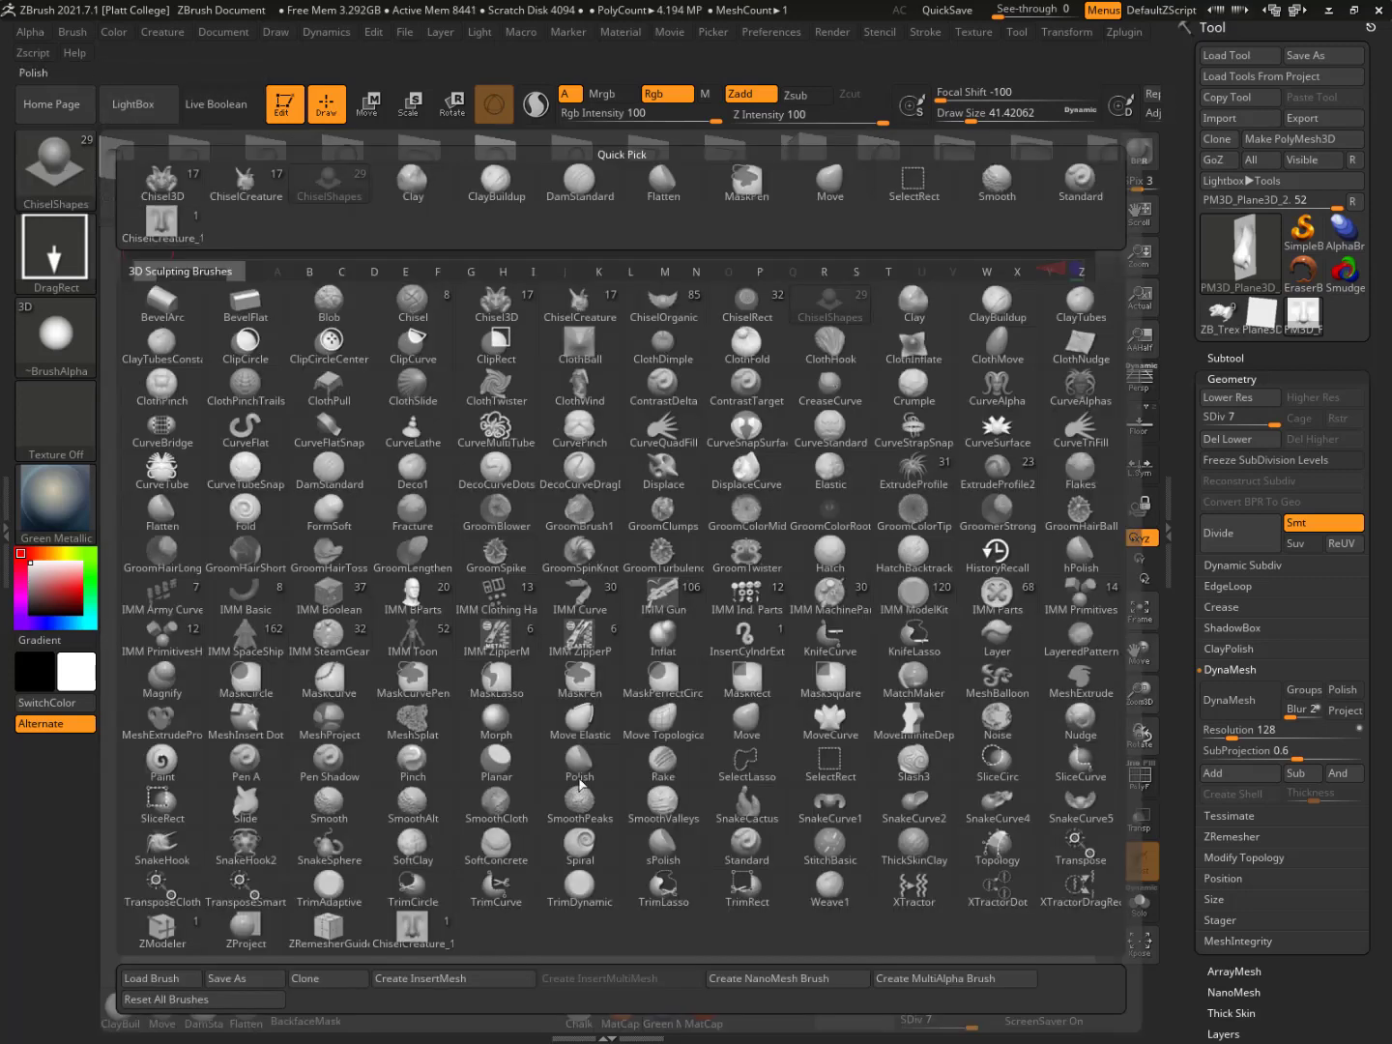
left_click(433, 926)
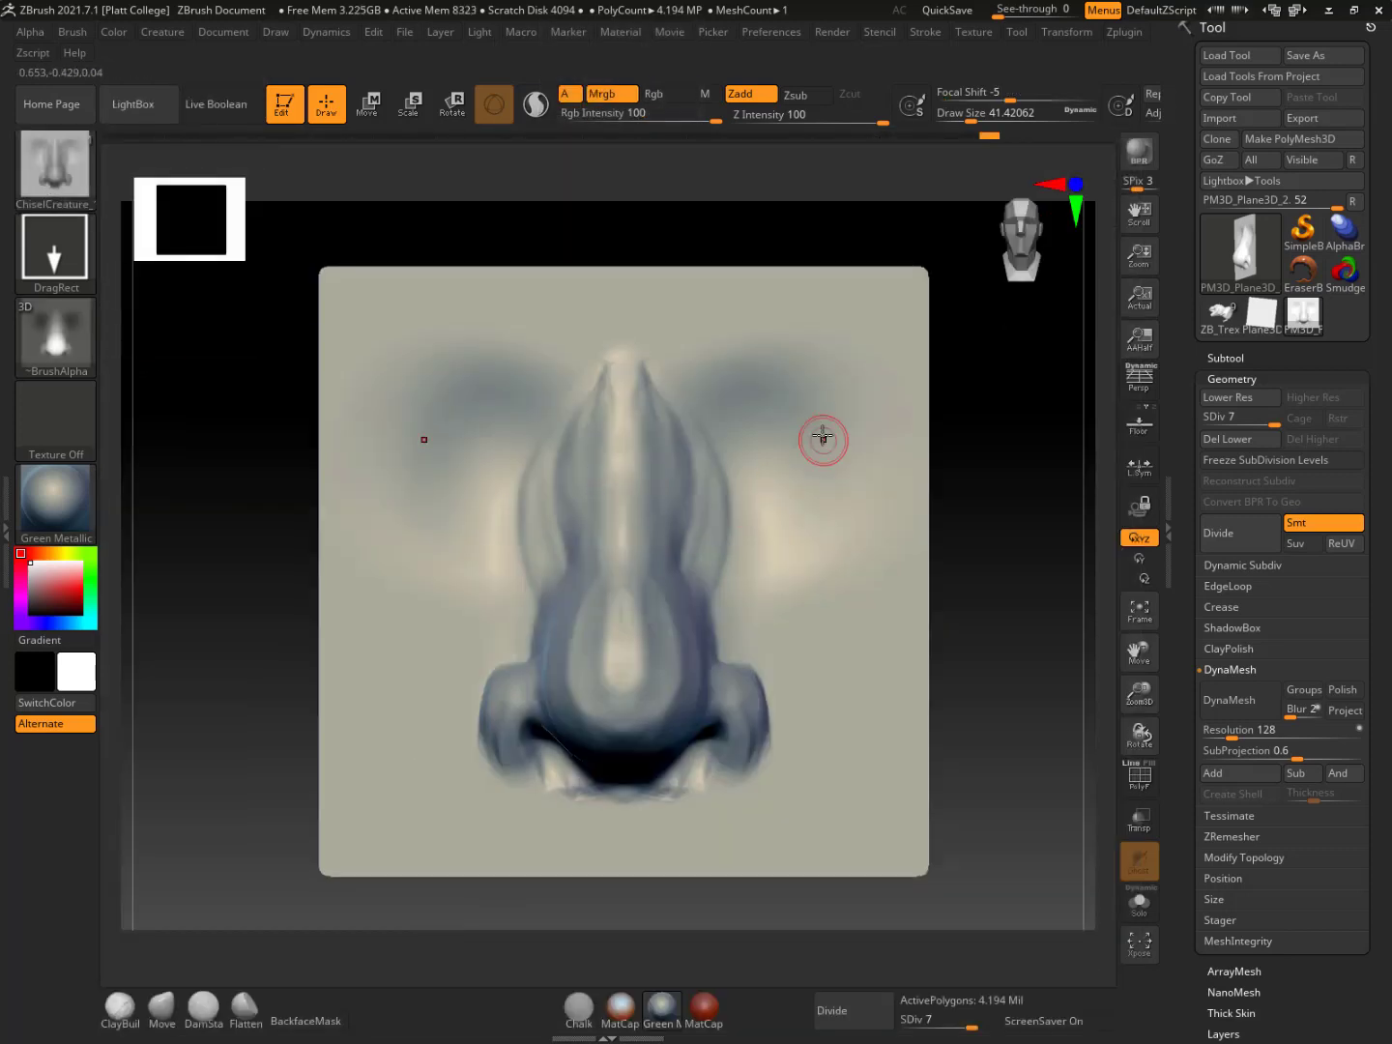
left_click_drag(803, 435, 788, 232)
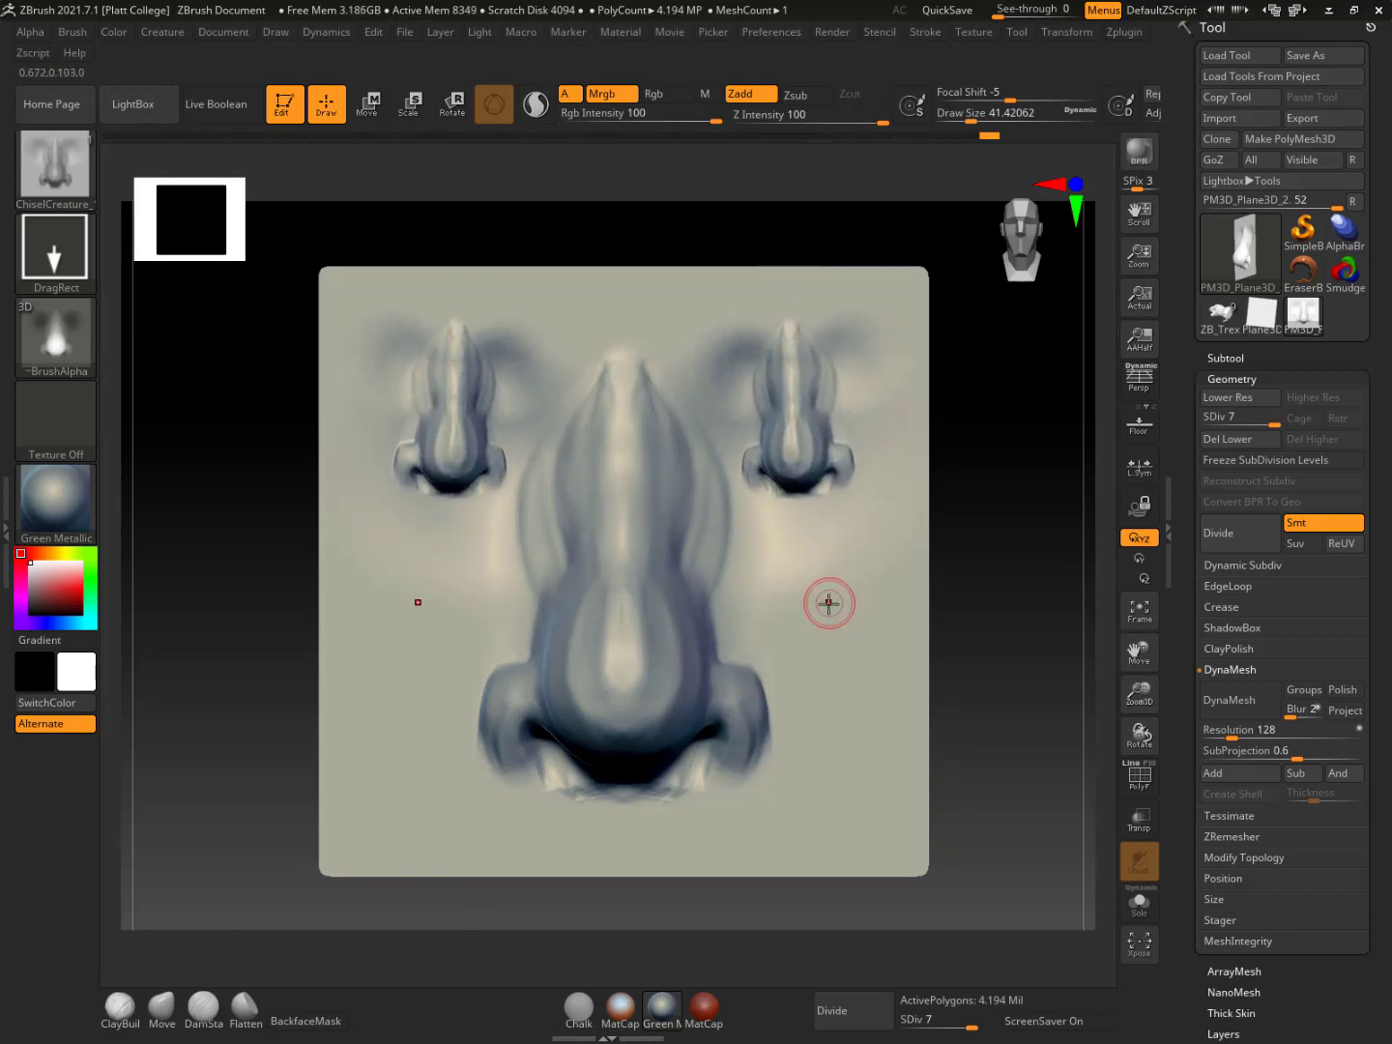
left_click_drag(830, 602, 760, 481)
left_click_drag(715, 343, 714, 280)
left_click_drag(998, 619, 885, 482)
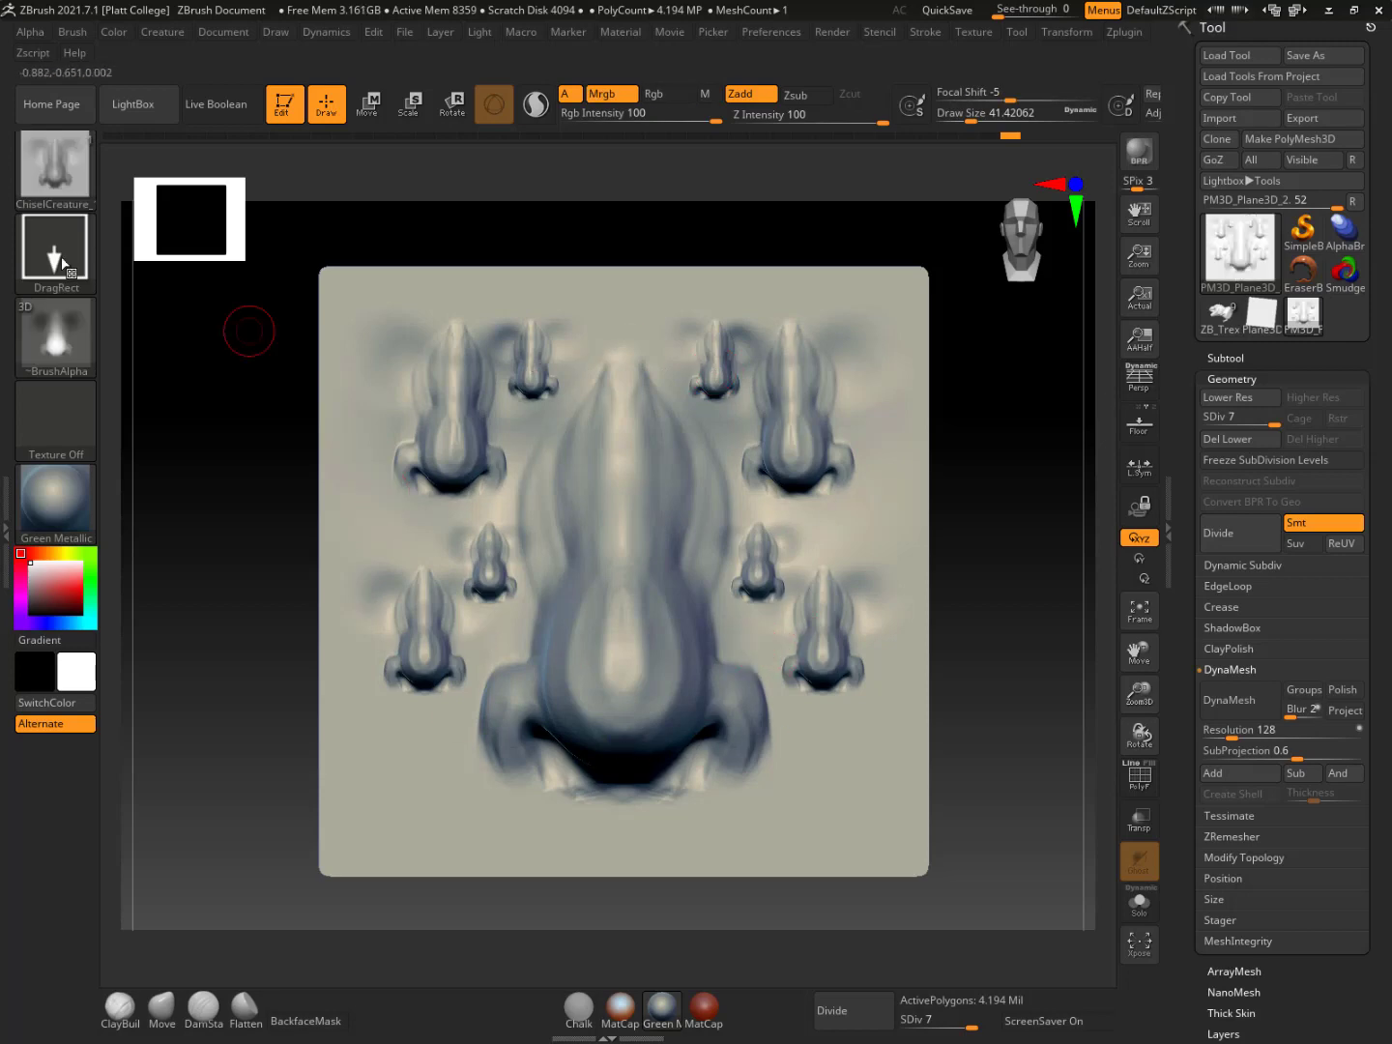
Create a MultiAlpha brush from the plane with the cluster of noses
left_click(52, 166)
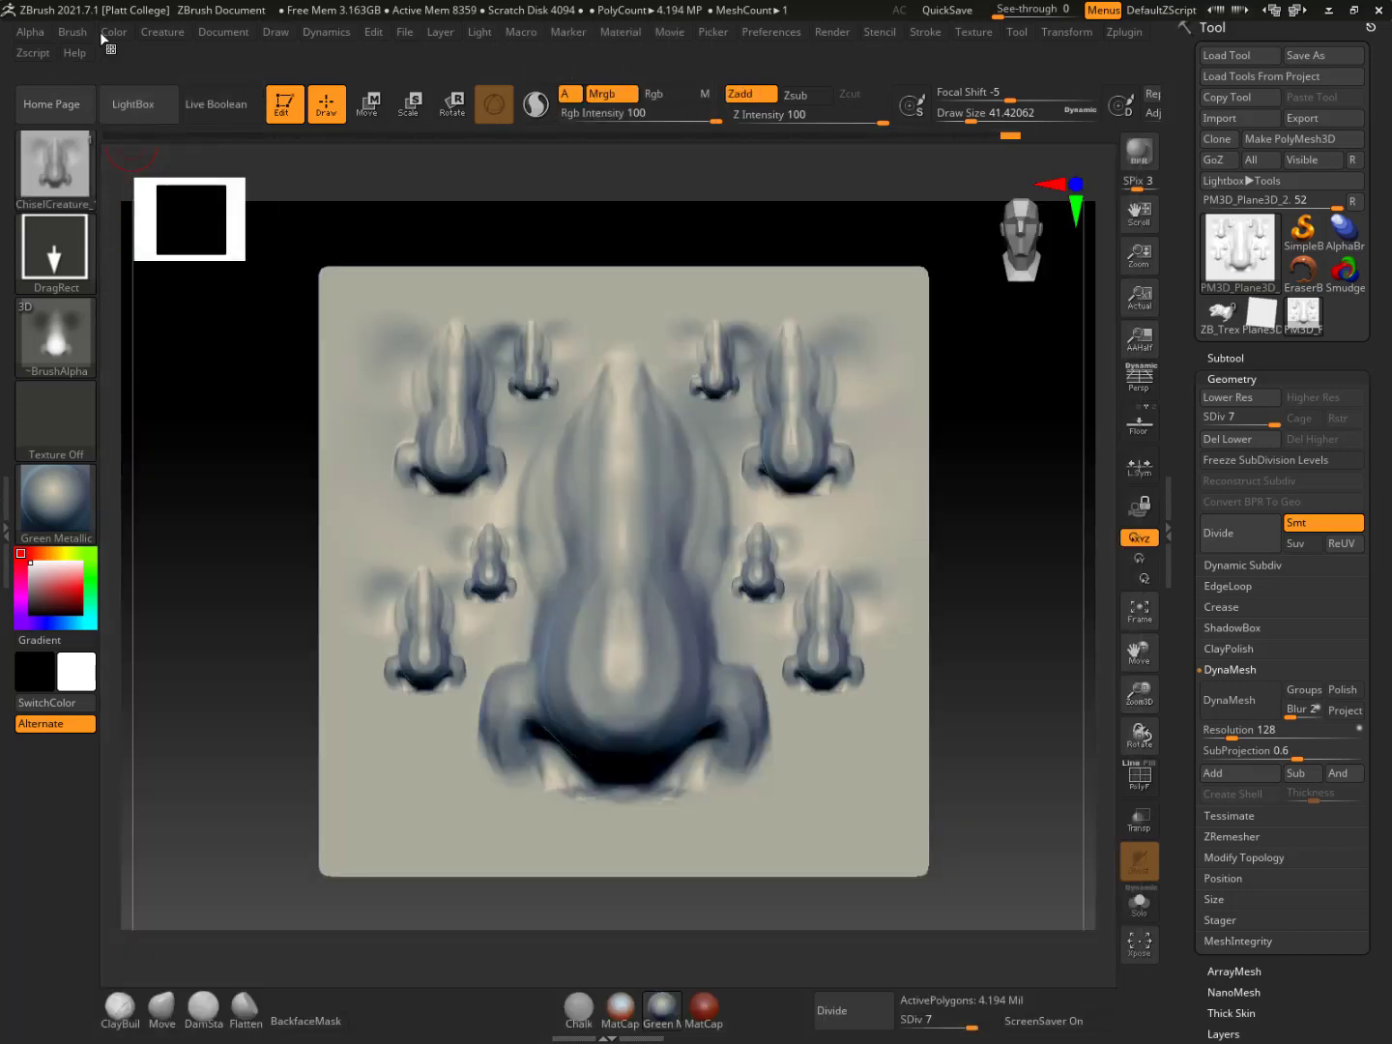
left_click(72, 33)
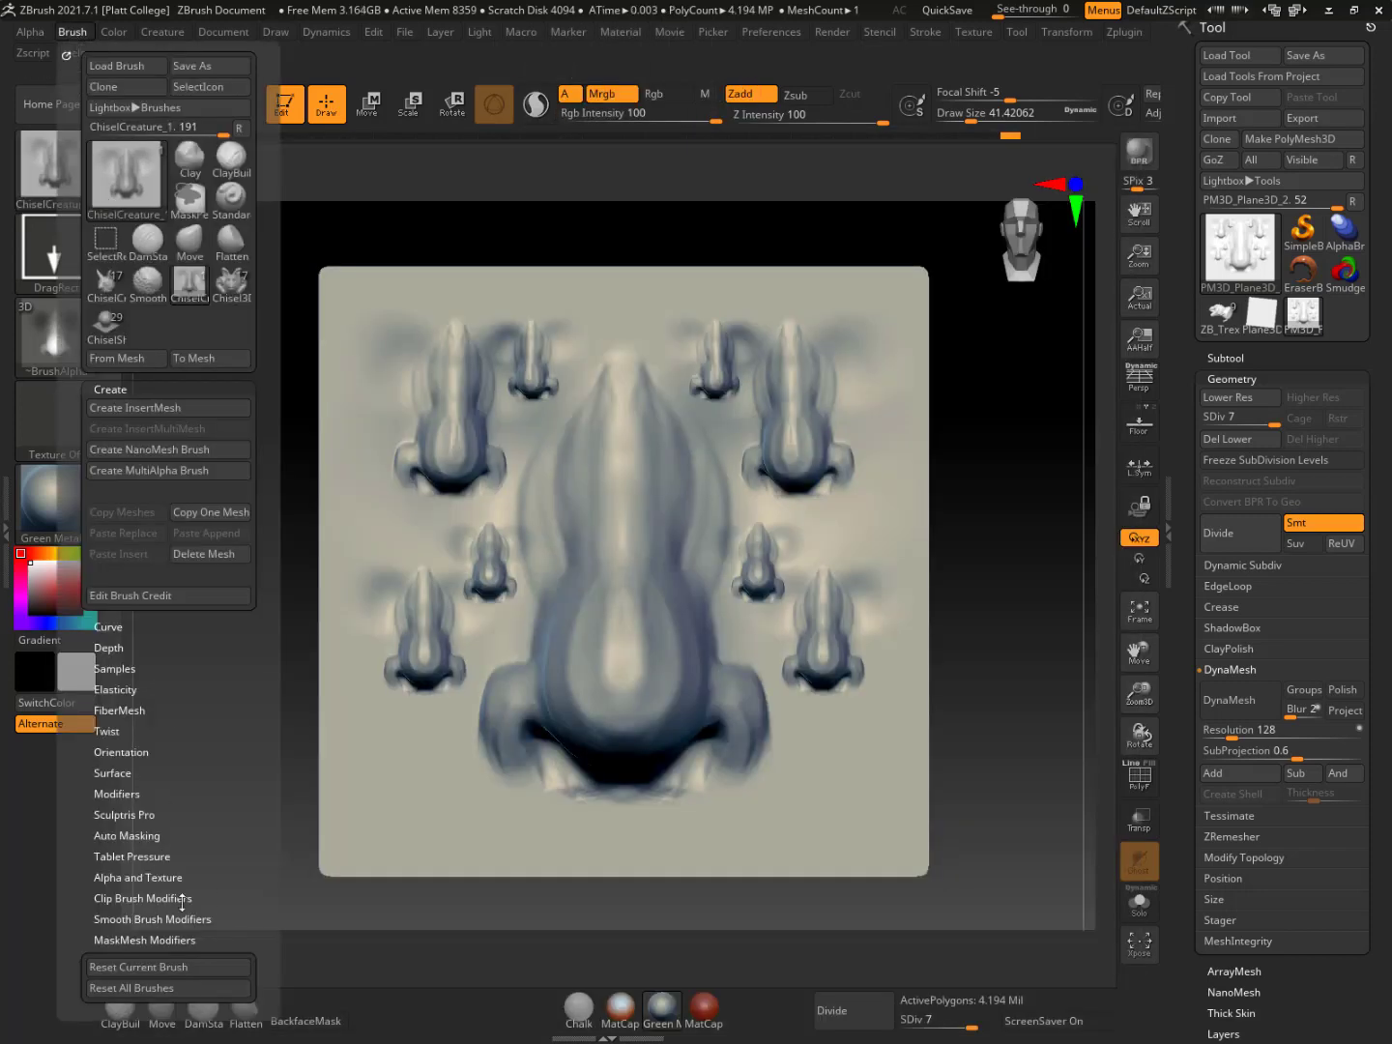
left_click(162, 470)
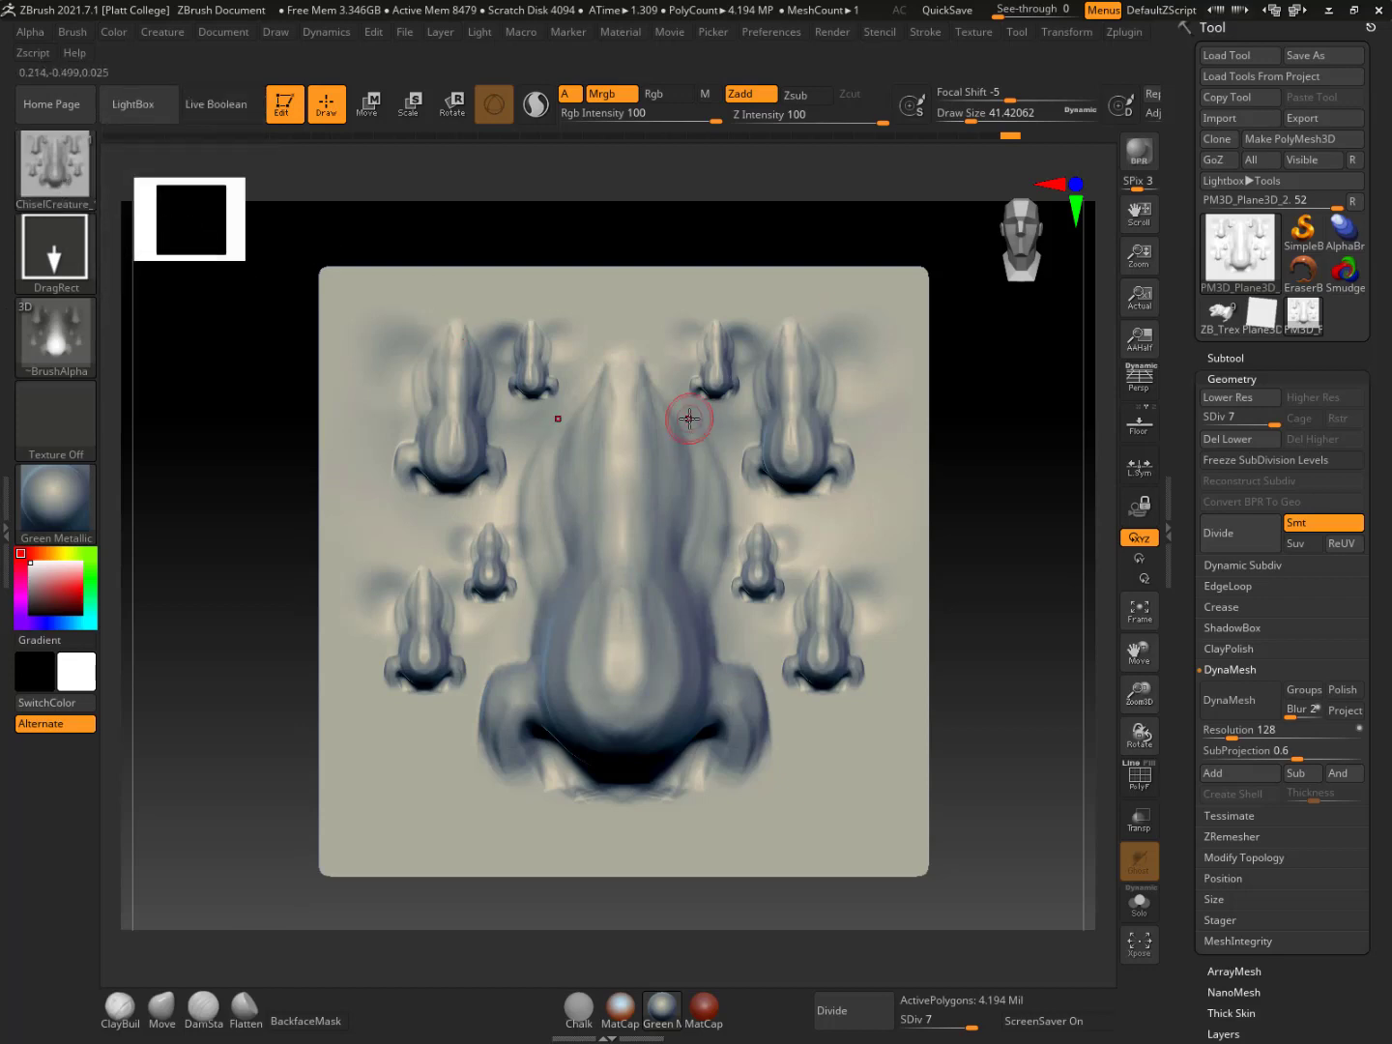
Switch to the ZB_Trex_51 model and bring its shoulder into close side view
left_click(1220, 311)
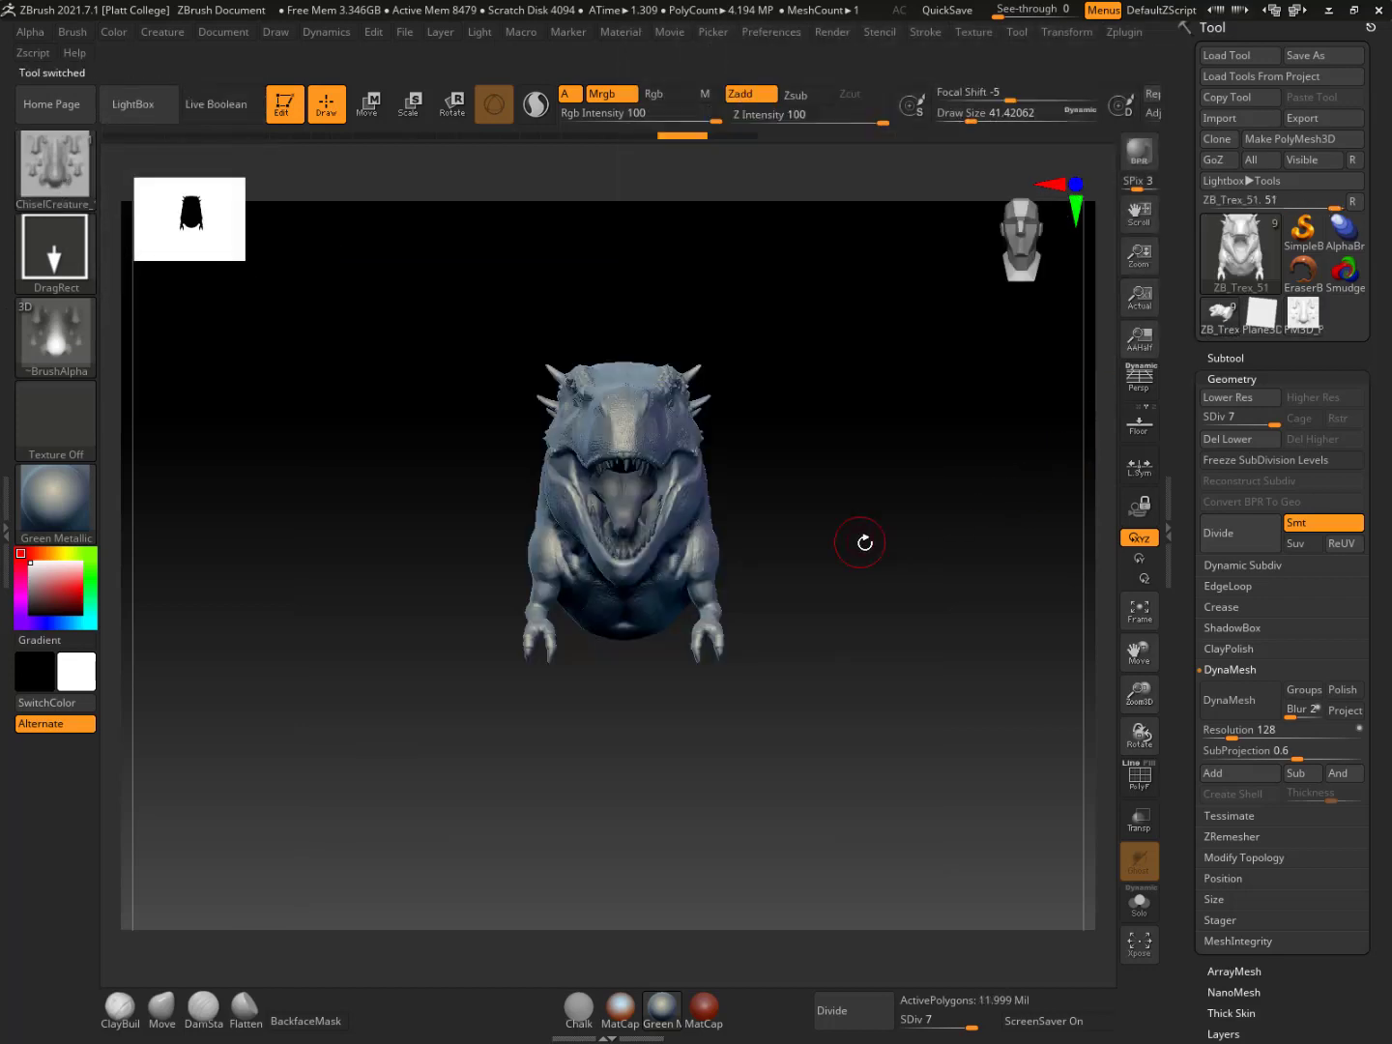
left_click_drag(865, 543, 804, 543)
left_click_drag(898, 513, 923, 628, "alt")
Stamp the nose cluster in several sizes above the T-rex's shoulder with the new MultiAlpha brush
left_click_drag(648, 444, 649, 412)
left_click_drag(855, 423, 975, 504)
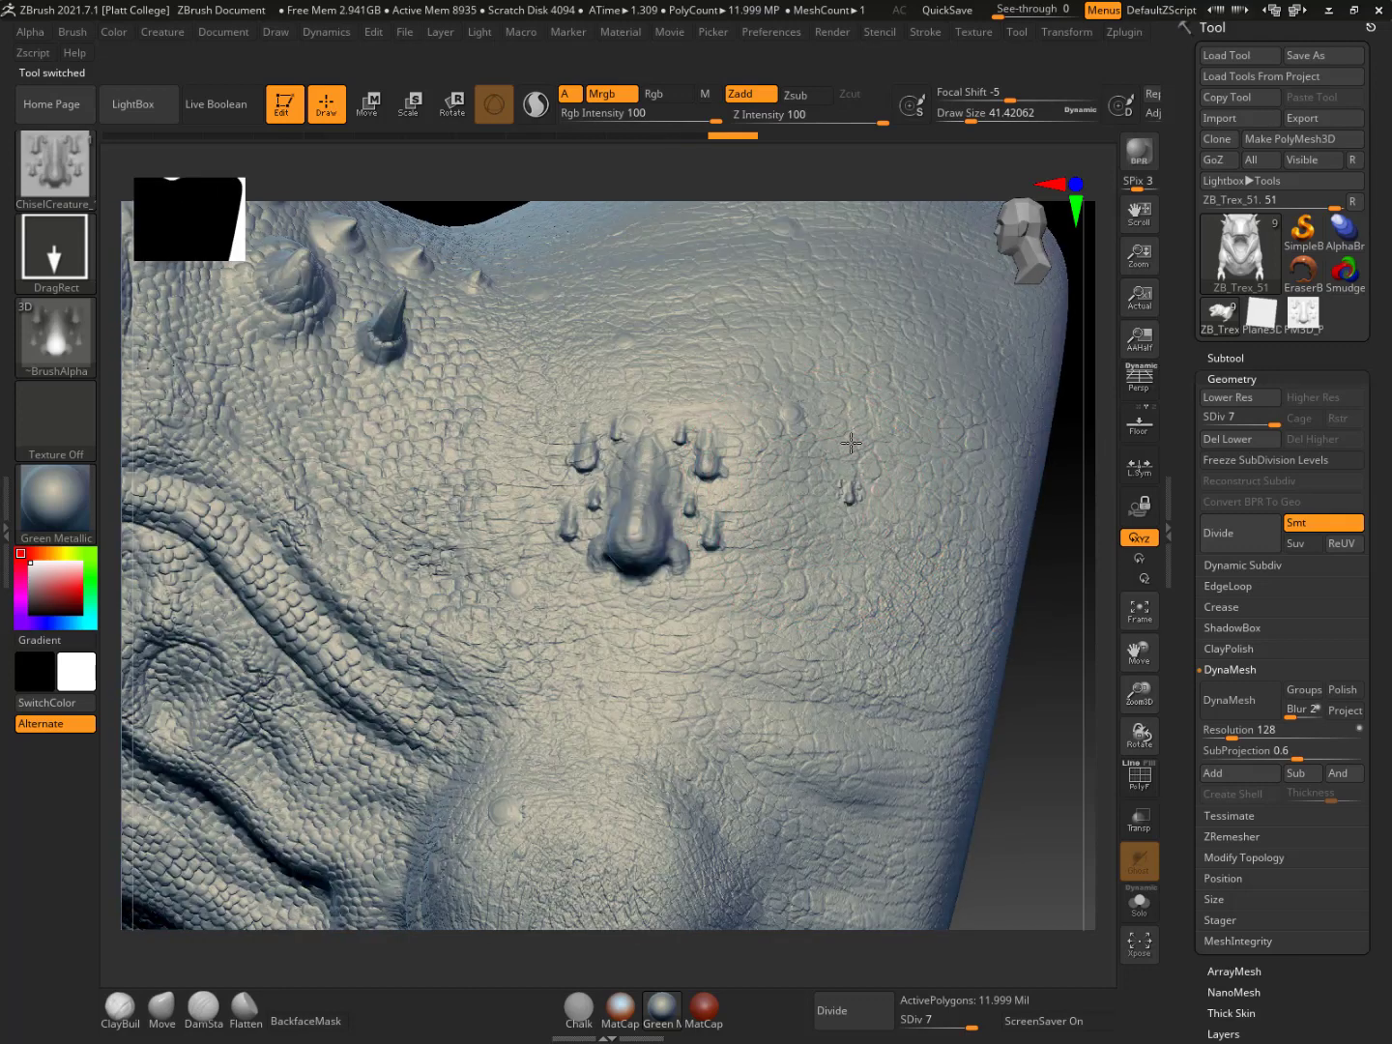
left_click_drag(850, 484, 855, 382)
left_click_drag(1060, 684, 866, 624)
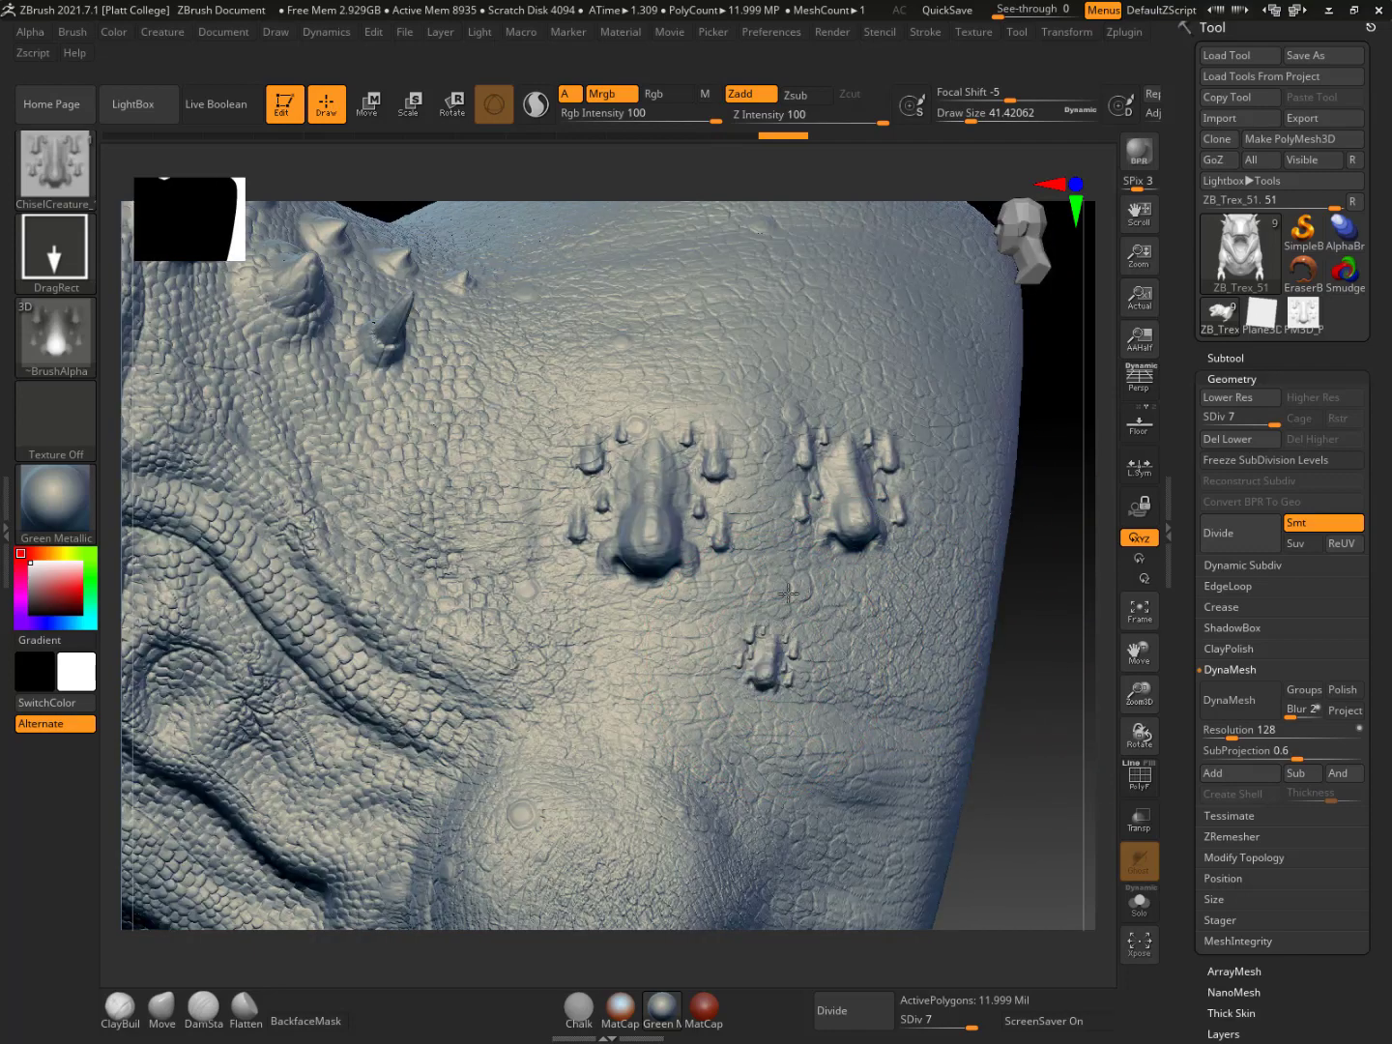
left_click_drag(788, 592, 764, 522)
left_click_drag(1041, 770, 992, 640)
Undo the nose cluster stamps on the T-rex
key("ctrl+z")
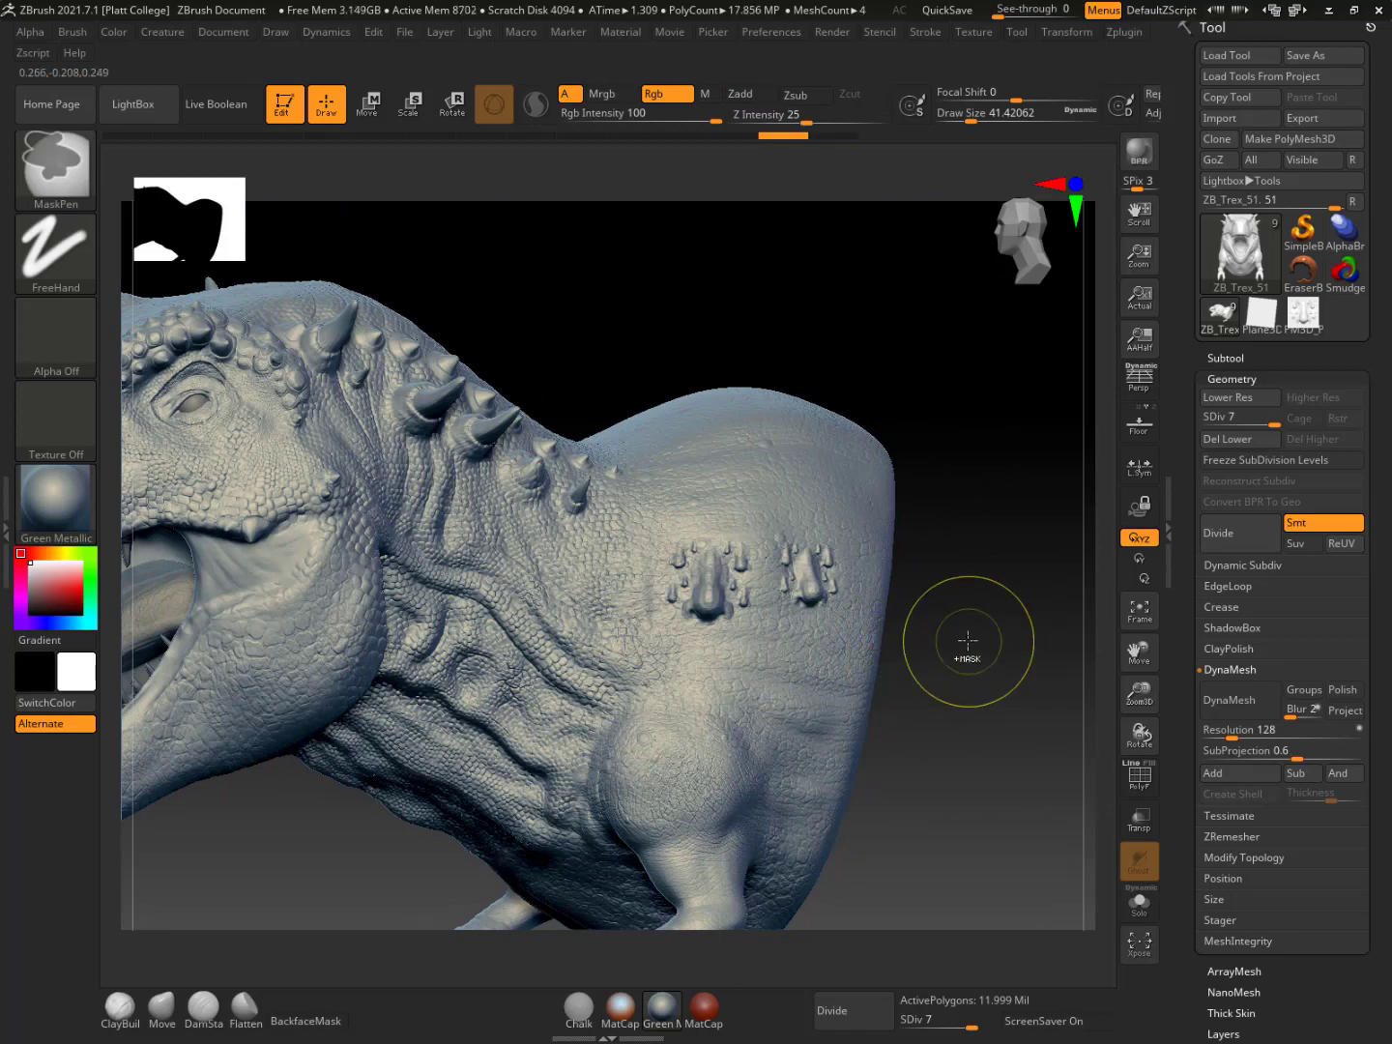
key("ctrl+z")
key("ctrl+z")
left_click_drag(609, 323, 675, 369, "alt")
left_click_drag(429, 215, 863, 460, "alt")
mouse_move(736, 403)
left_mouse_down()
mouse_move(808, 352)
mouse_move(808, 326)
mouse_move(913, 350)
left_mouse_up()
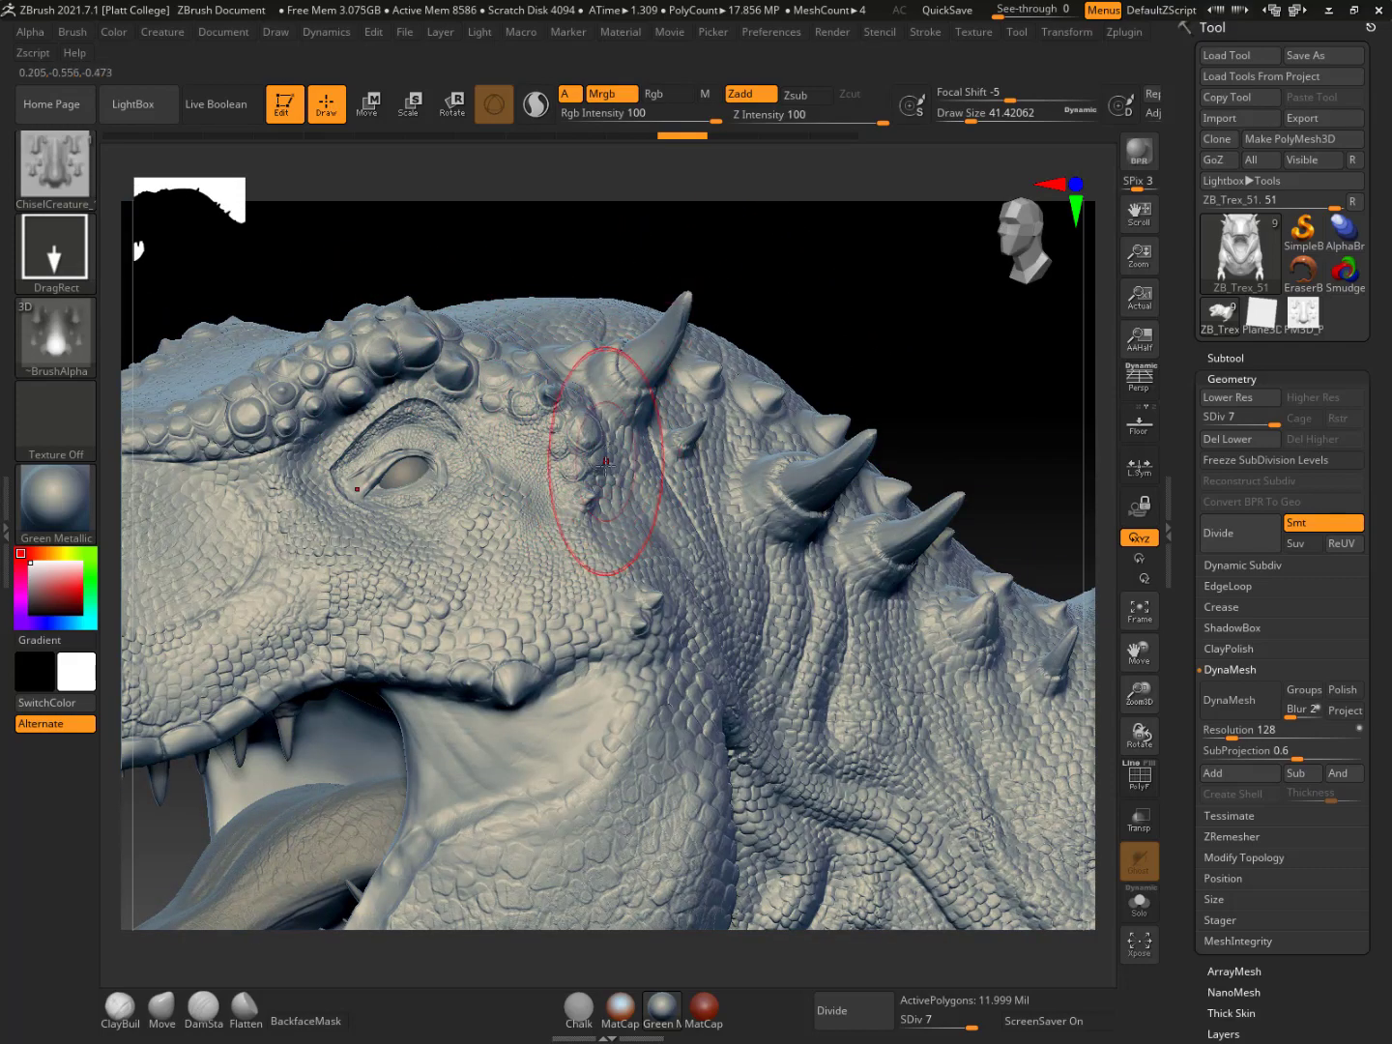
left_click_drag(854, 351, 574, 467)
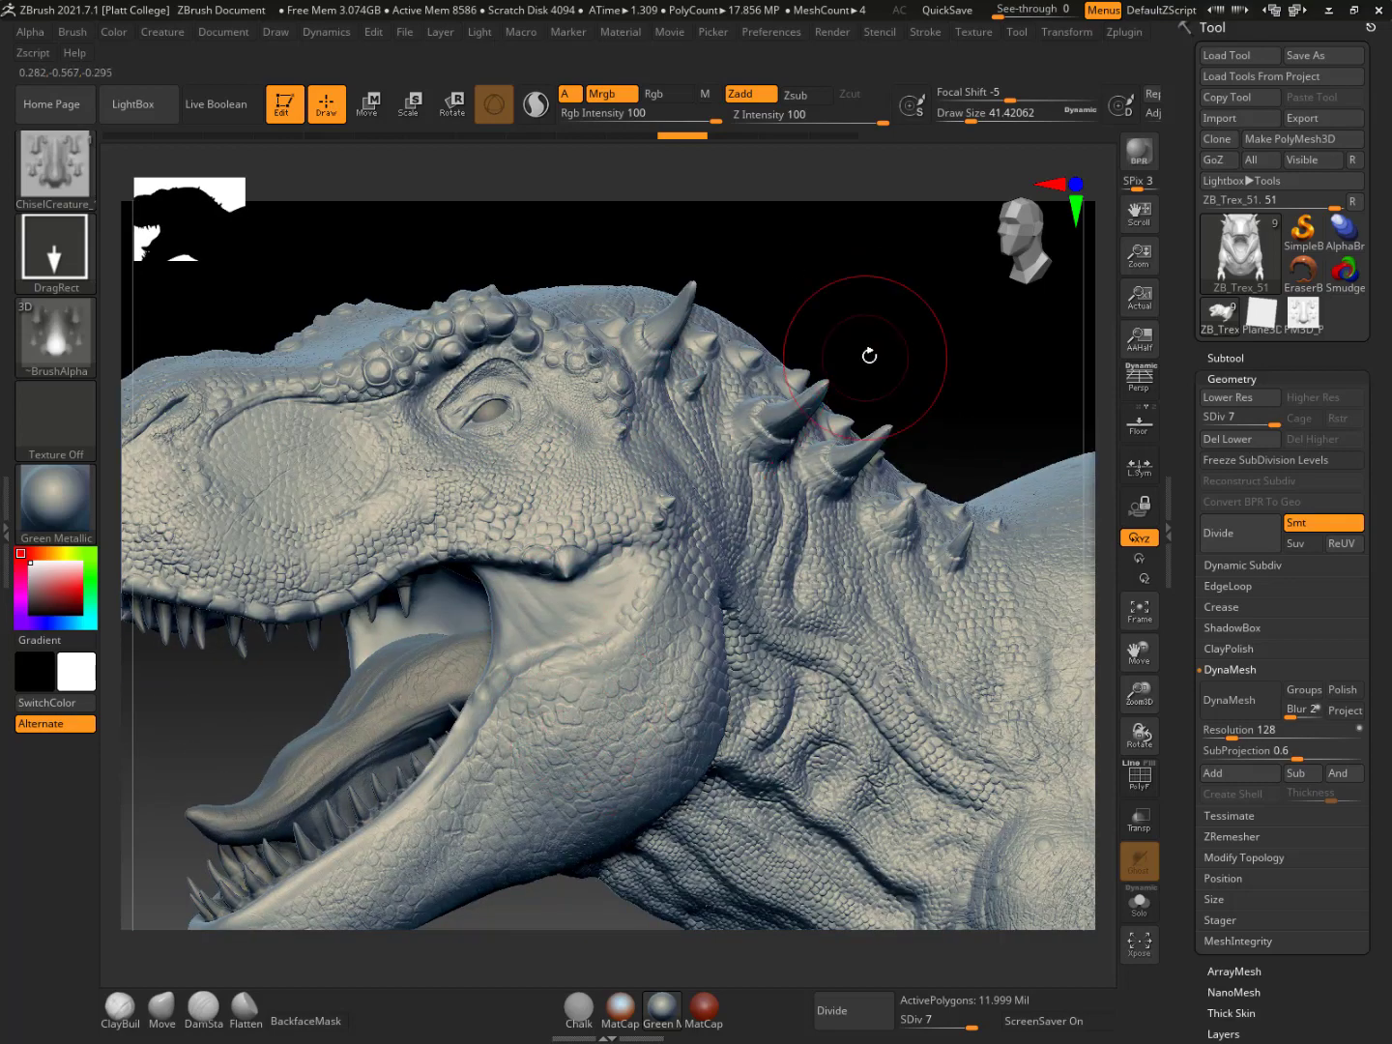
left_click_drag(873, 353, 752, 320)
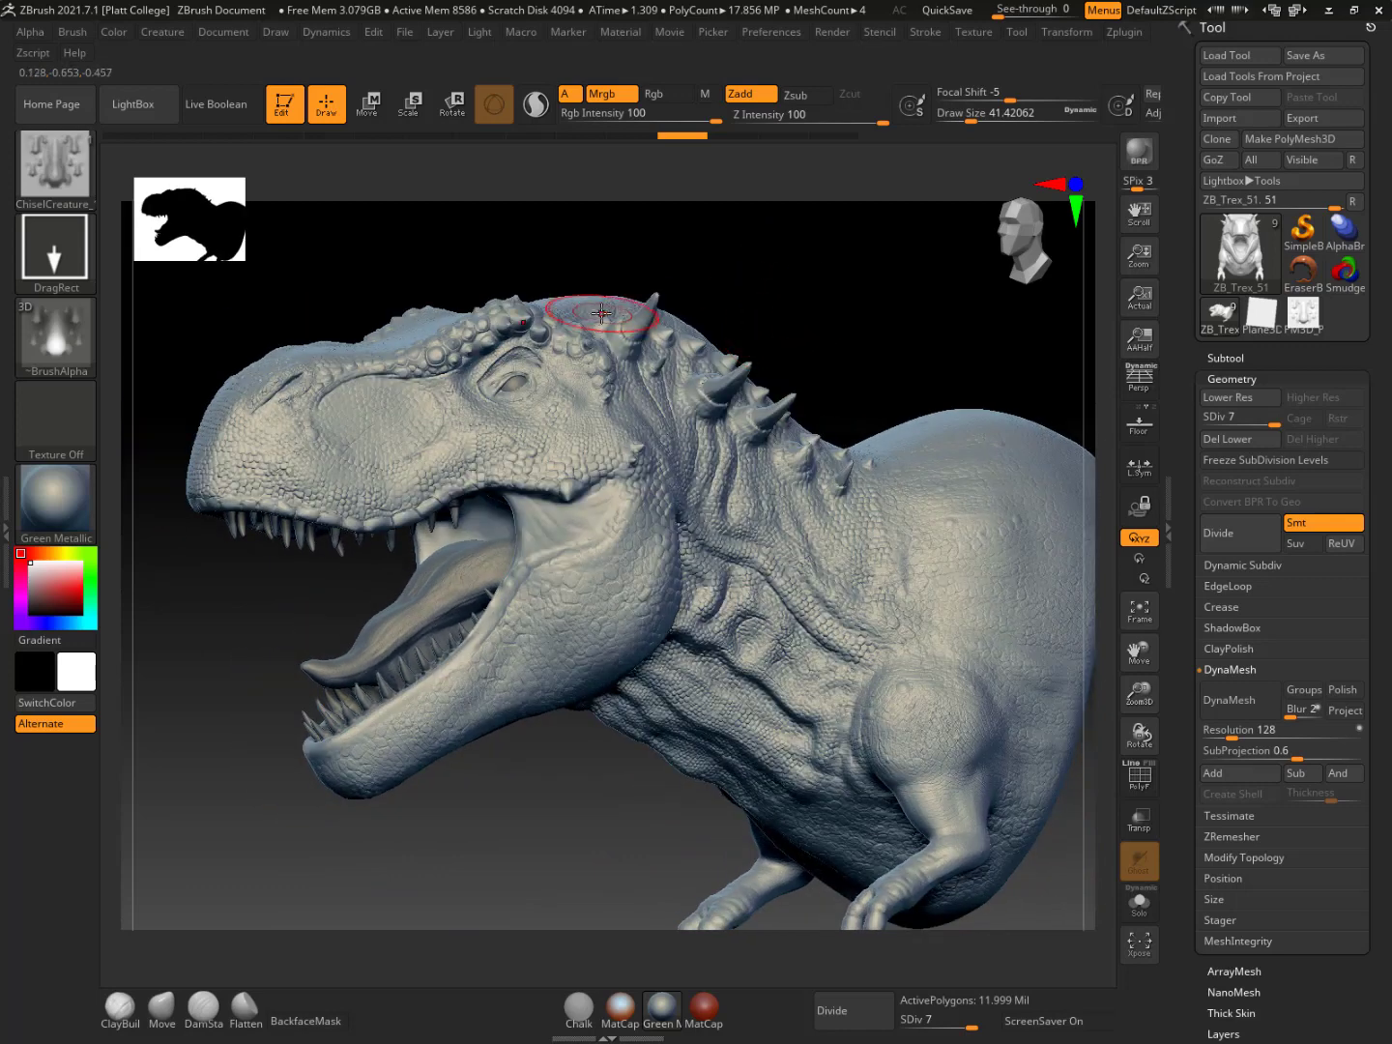